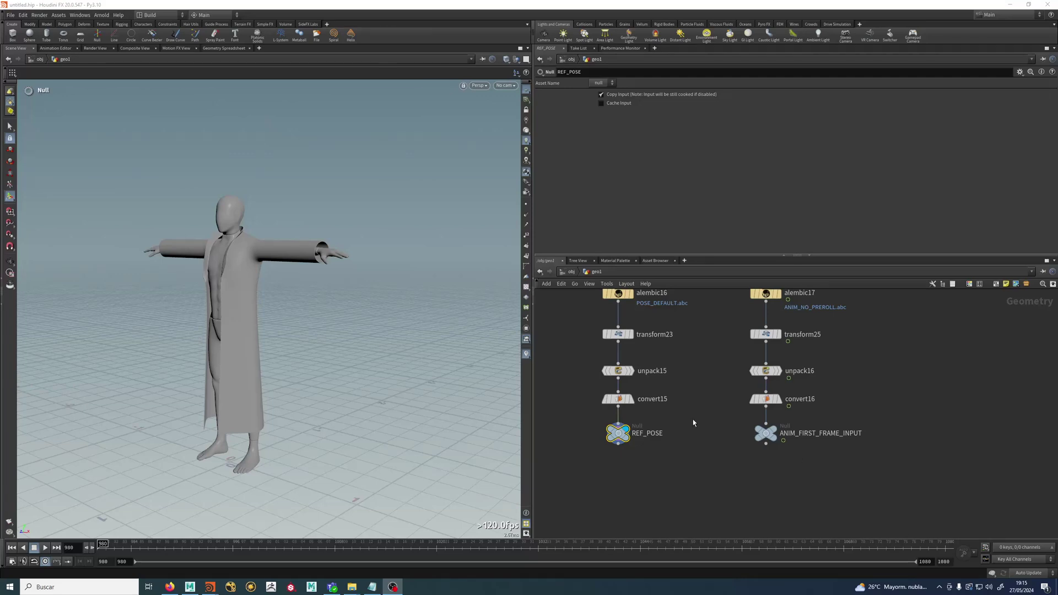
Examine the robed character of the REF_POSE node from several angles in the viewport
middle_drag(695, 403, 734, 427)
alt+middle_drag(255, 282, 279, 297)
alt+drag(278, 297, 332, 309)
alt+right_drag(332, 309, 353, 304)
alt+drag(353, 304, 309, 299)
alt+right_drag(309, 300, 365, 286)
drag(364, 286, 357, 248)
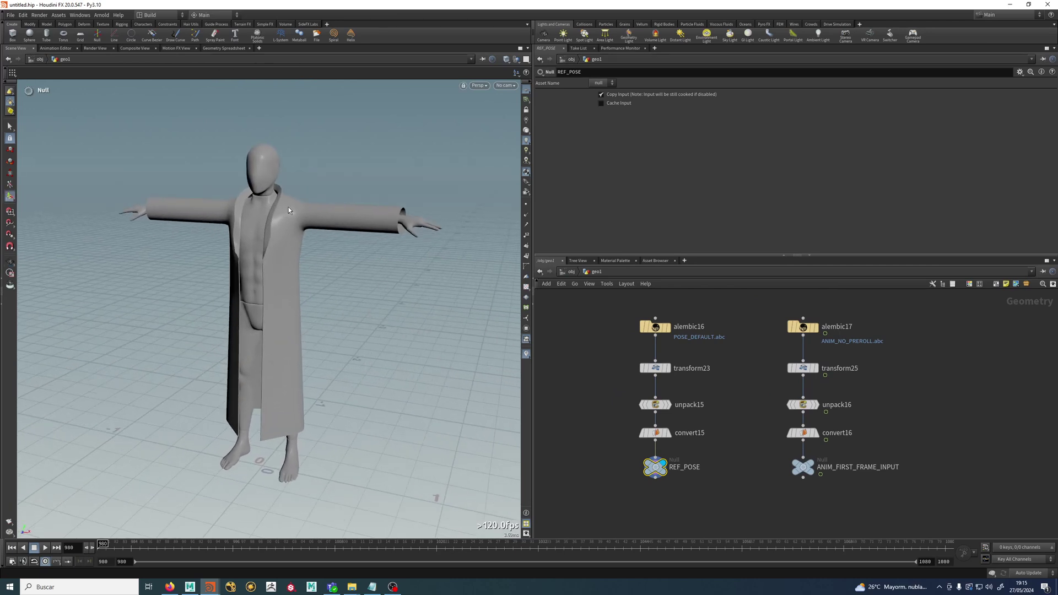
alt+middle_drag(364, 334, 357, 328)
alt+right_drag(357, 328, 371, 335)
middle_drag(733, 484, 744, 456)
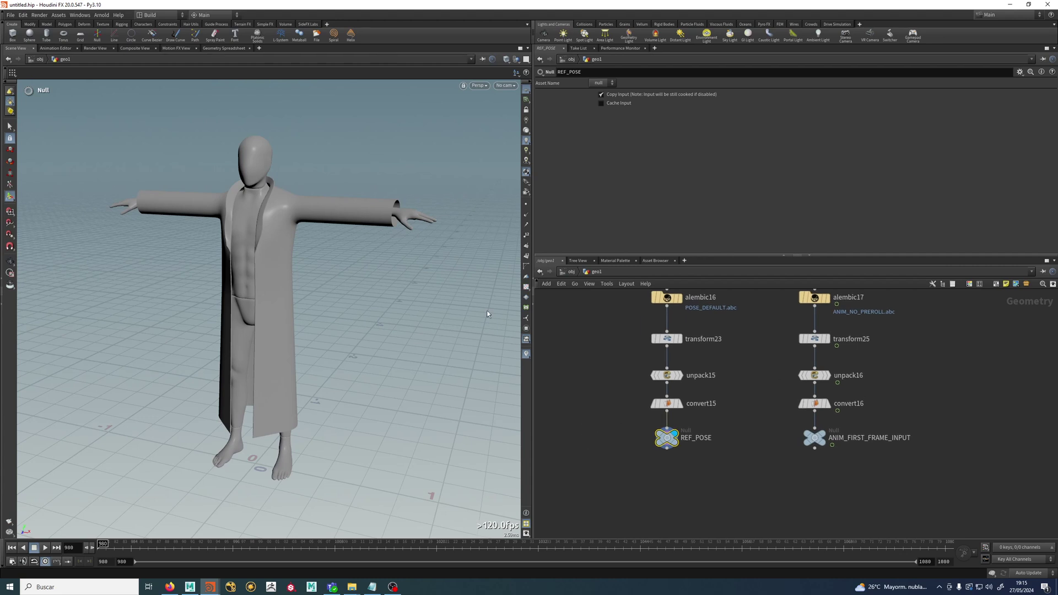
key(Escape)
drag(275, 297, 362, 349)
alt+middle_drag(362, 350, 309, 364)
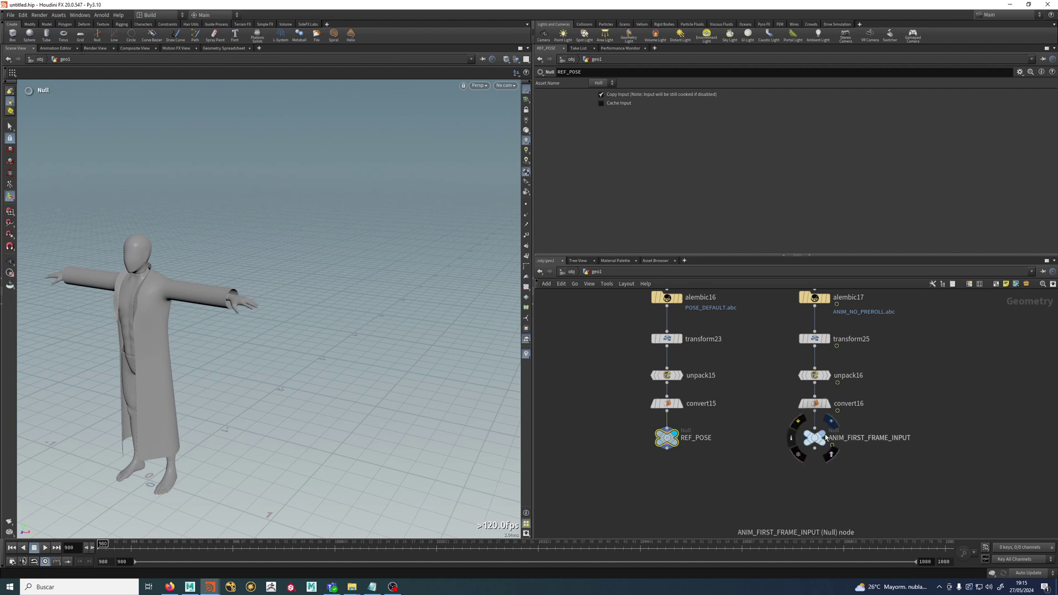
Show ANIM_FIRST_FRAME_INPUT as a template beside REF_POSE and scrub the timeline to compare both characters' positions
drag(406, 279, 442, 231)
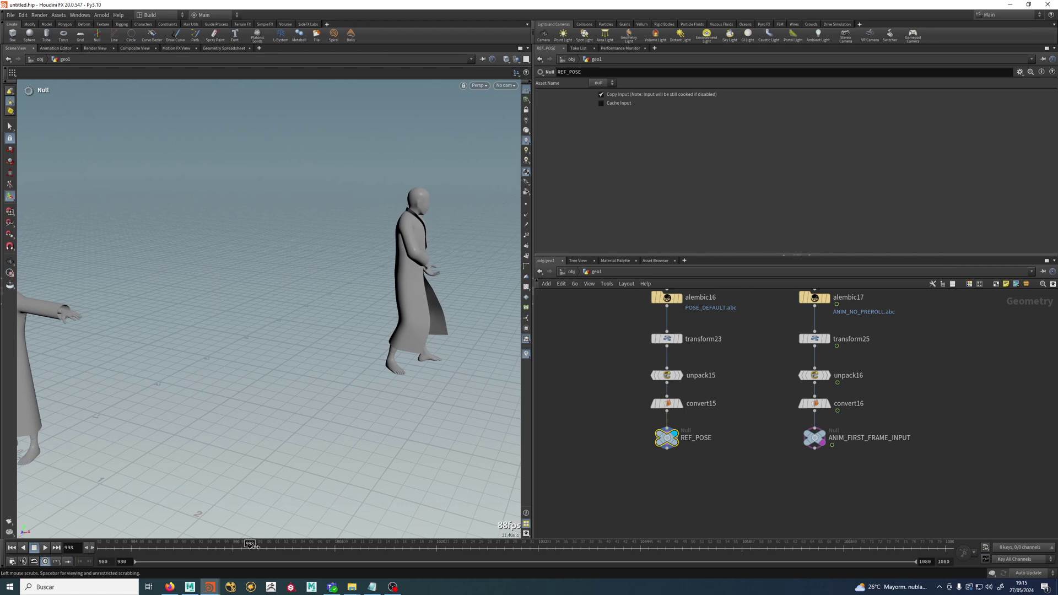
drag(236, 547, 1, 508)
drag(286, 278, 125, 310)
drag(447, 256, 371, 286)
middle_drag(903, 398, 795, 476)
scroll(816, 460, down, 3)
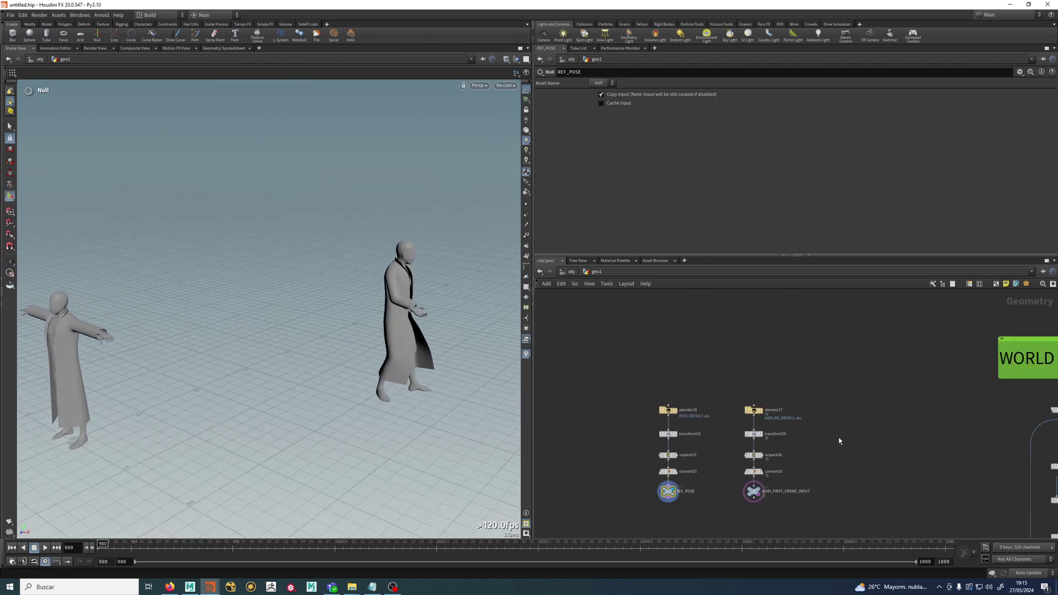
middle_drag(817, 420, 817, 396)
alt+middle_drag(351, 345, 398, 318)
key(Return)
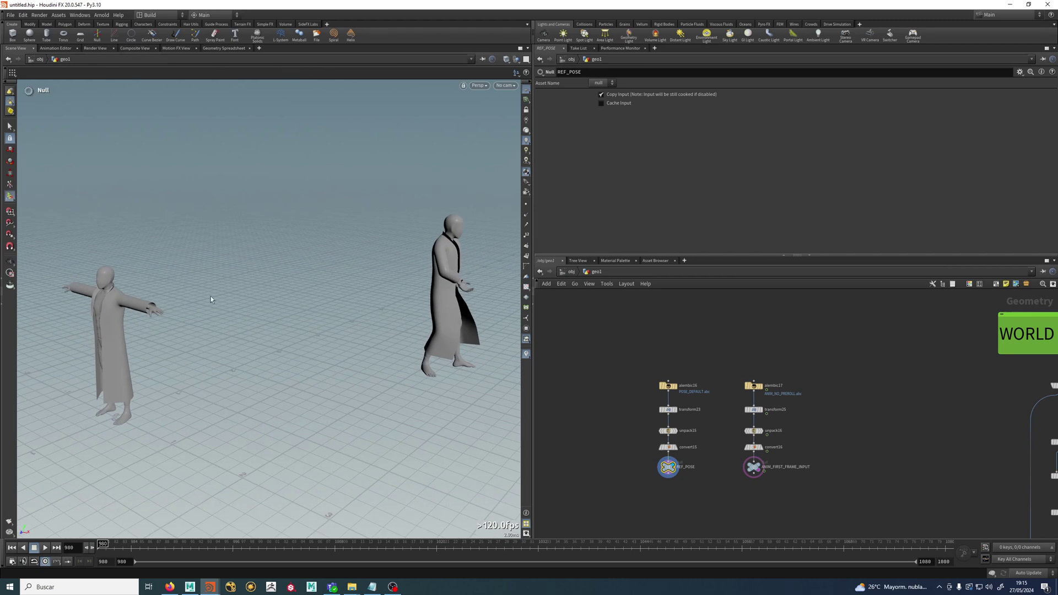
Display the blast35 node beneath the REF_POSE object merge in the WORLD SPACE MATCH network
middle_drag(730, 413, 348, 404)
scroll(616, 408, up, 5)
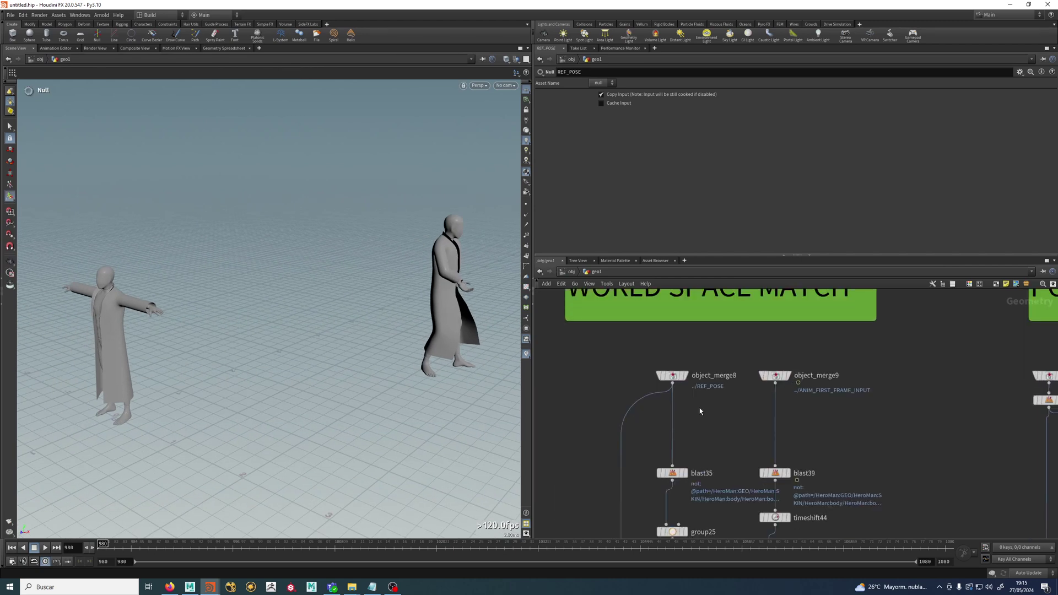
click(686, 375)
middle_drag(724, 441, 793, 388)
click(840, 341)
click(699, 443)
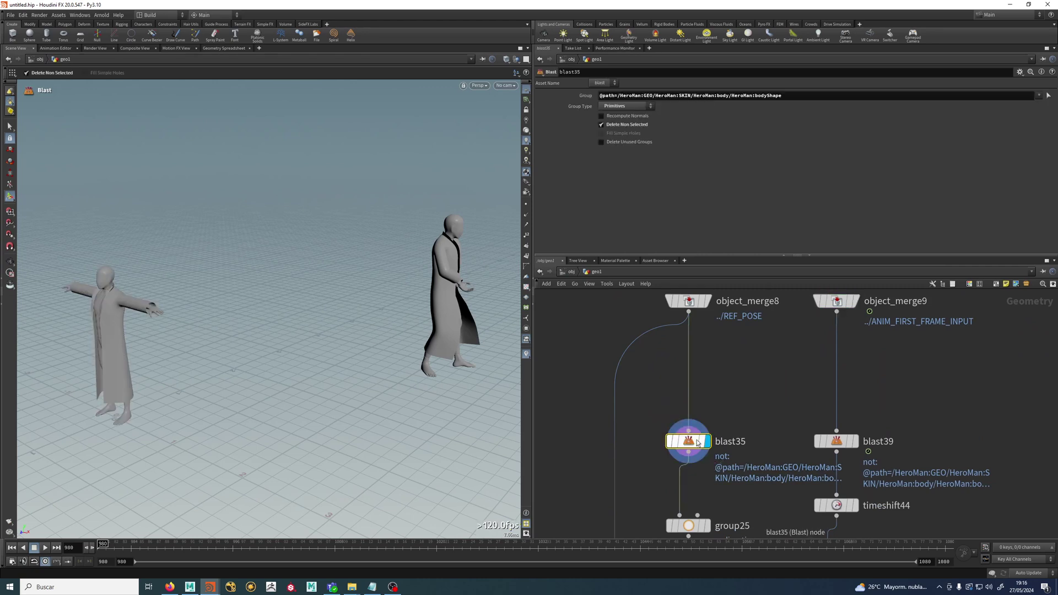
Turn off the template overlay of the ANIM_FIRST_FRAME_INPUT node
scroll(735, 424, down, 5)
middle_drag(719, 432, 1042, 395)
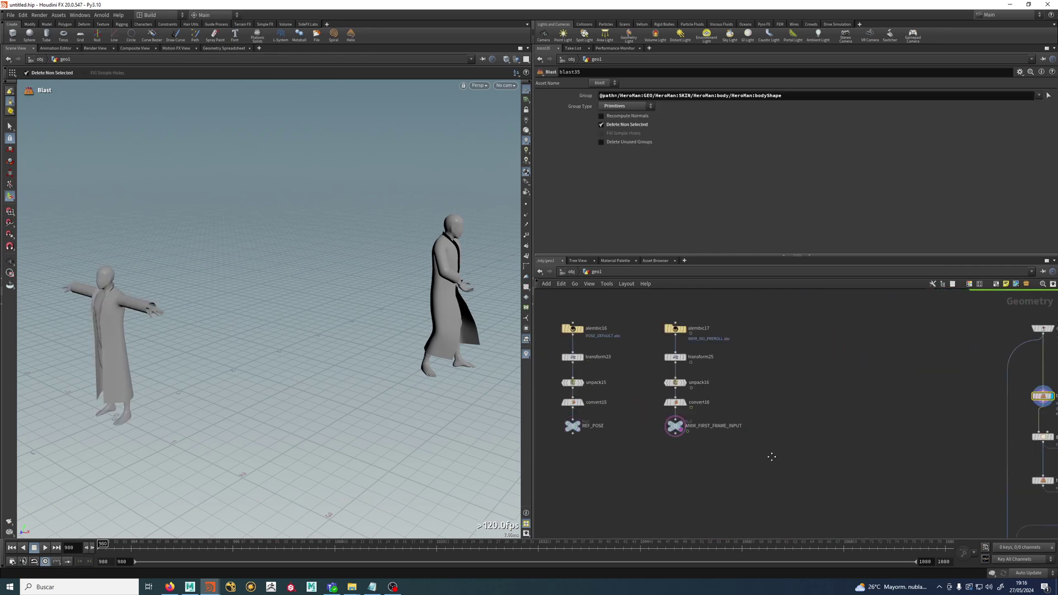
scroll(669, 433, up, 2)
click(695, 439)
Display blast39 to view the isolated body of the animated character
scroll(700, 441, down, 4)
middle_drag(840, 429, 619, 472)
scroll(794, 442, up, 3)
middle_drag(704, 439, 622, 397)
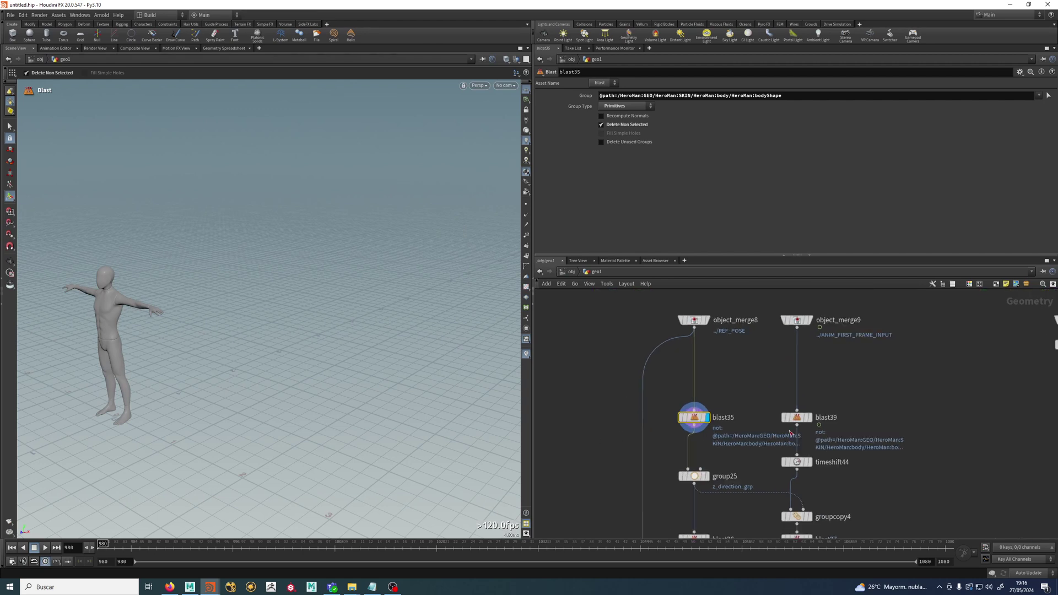
click(810, 418)
click(797, 419)
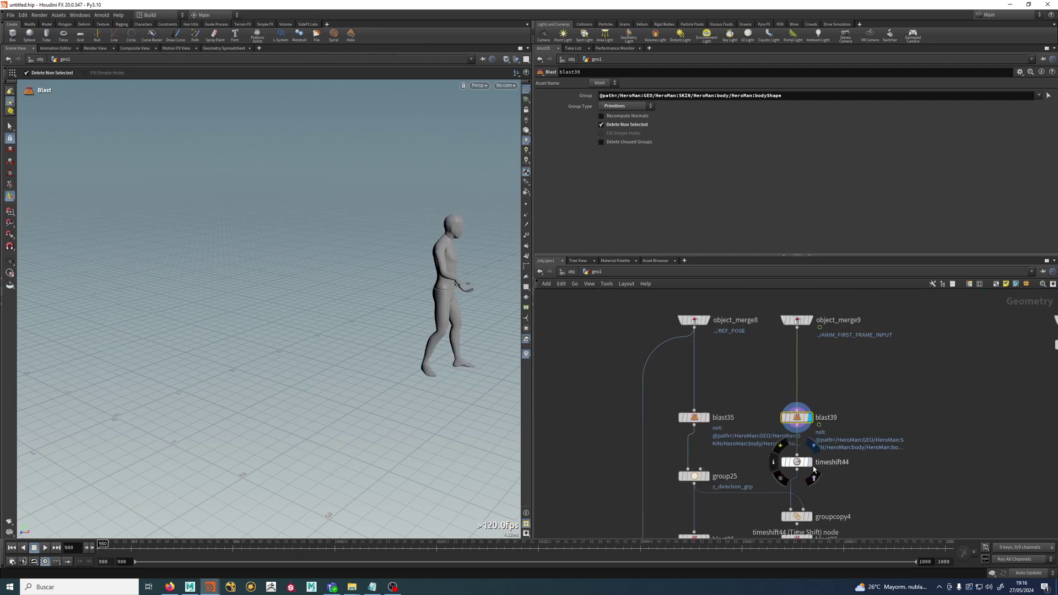
Display timeshift44 and check the frozen body pose by scrubbing the timeline and viewing it from another angle
click(809, 463)
click(799, 462)
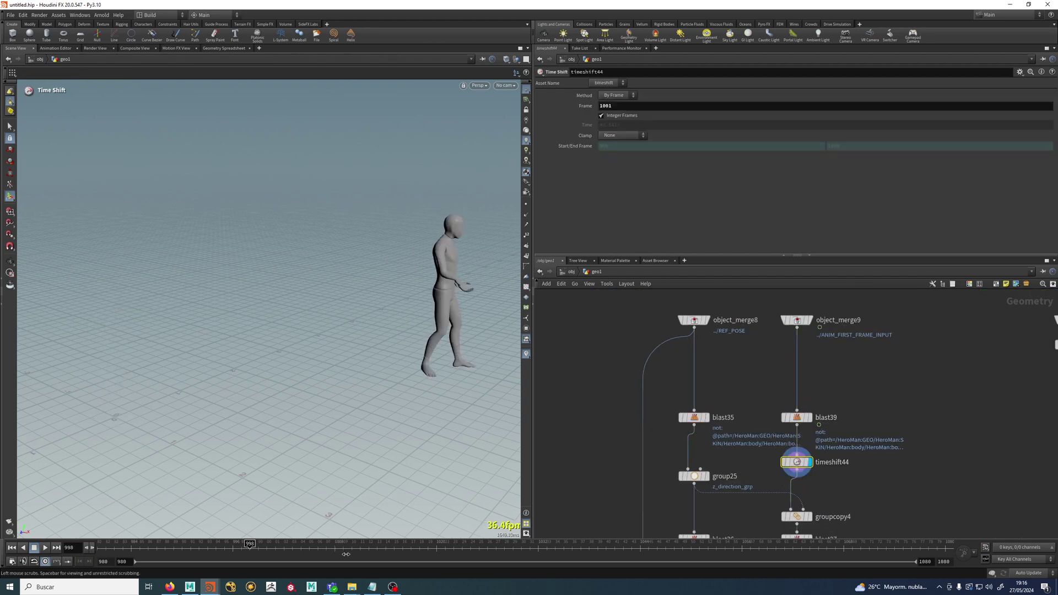
alt+middle_drag(516, 195, 482, 207)
alt+drag(415, 243, 362, 345)
scroll(430, 394, down, 2)
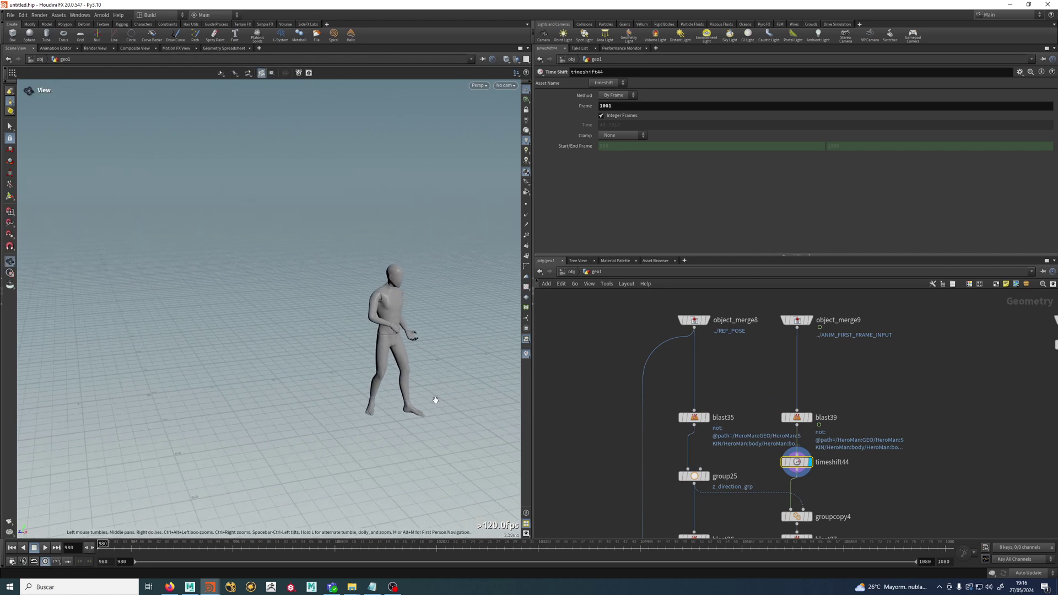
Display the reference body isolated by blast35
middle_drag(736, 468, 765, 450)
scroll(765, 450, up, 2)
click(735, 371)
click(722, 391)
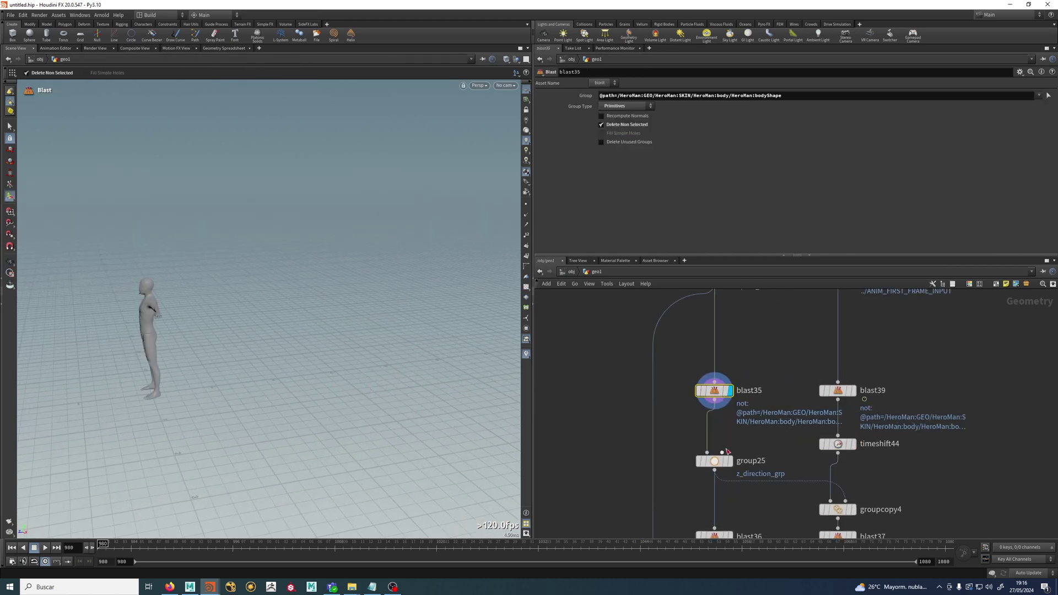
Display group25 in wireframe and examine the z_direction_grp faces around the pelvis
click(731, 463)
click(719, 462)
key(space+g)
mouse_move(276, 354)
alt+mouse_down()
mouse_move(369, 354)
mouse_move(326, 318)
mouse_move(358, 337)
mouse_move(330, 342)
mouse_move(350, 314)
mouse_move(341, 317)
alt+mouse_up()
key(w)
key(Return)
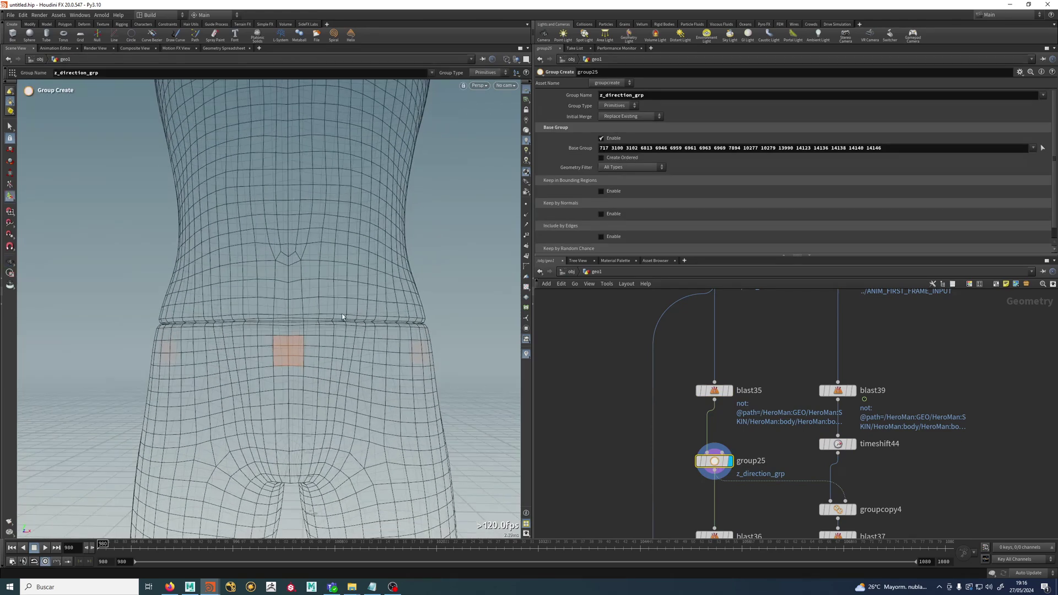
scroll(322, 362, down, 10)
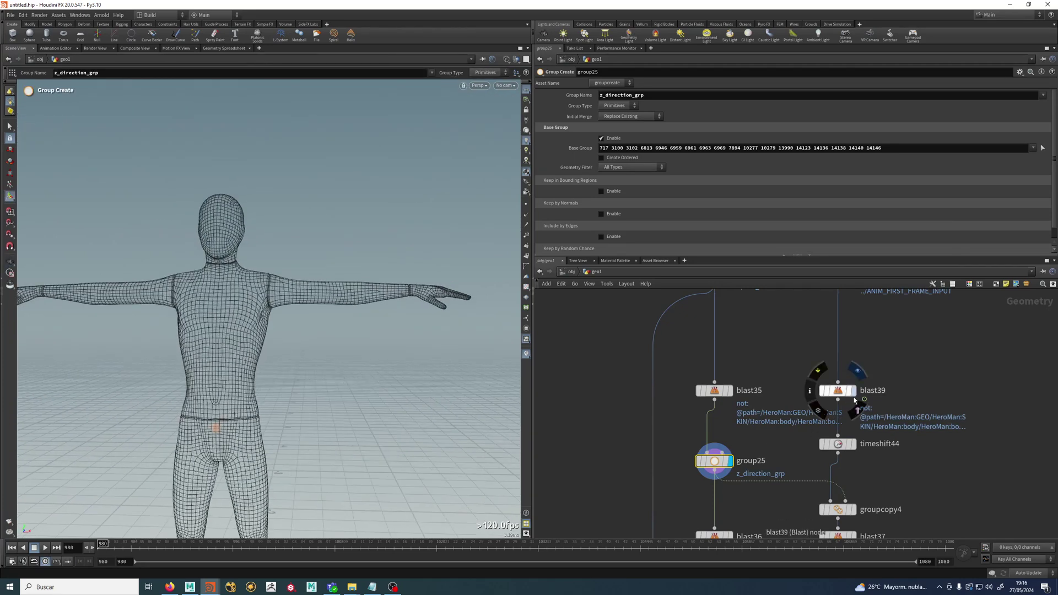
Display blast39 in shaded mode and examine the animated body's facing direction from above
click(853, 391)
scroll(406, 350, up, 5)
key(Escape)
key(Return)
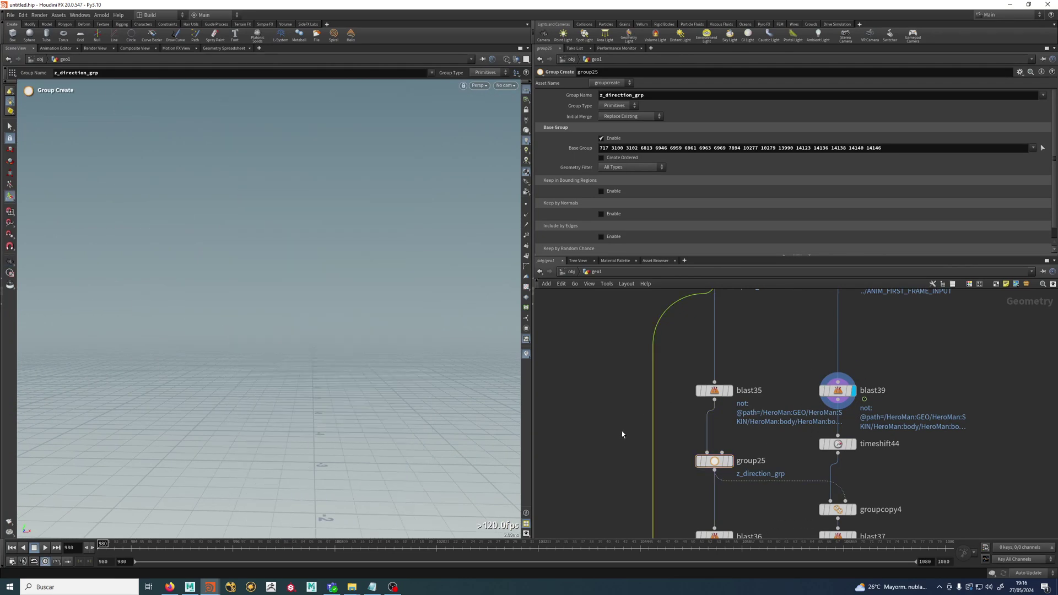
mouse_move(378, 355)
alt+mouse_down()
mouse_move(248, 338)
mouse_move(253, 323)
mouse_move(203, 319)
mouse_move(359, 366)
mouse_move(305, 432)
mouse_move(286, 354)
mouse_move(272, 371)
alt+mouse_up()
key(shift+w)
key(Return)
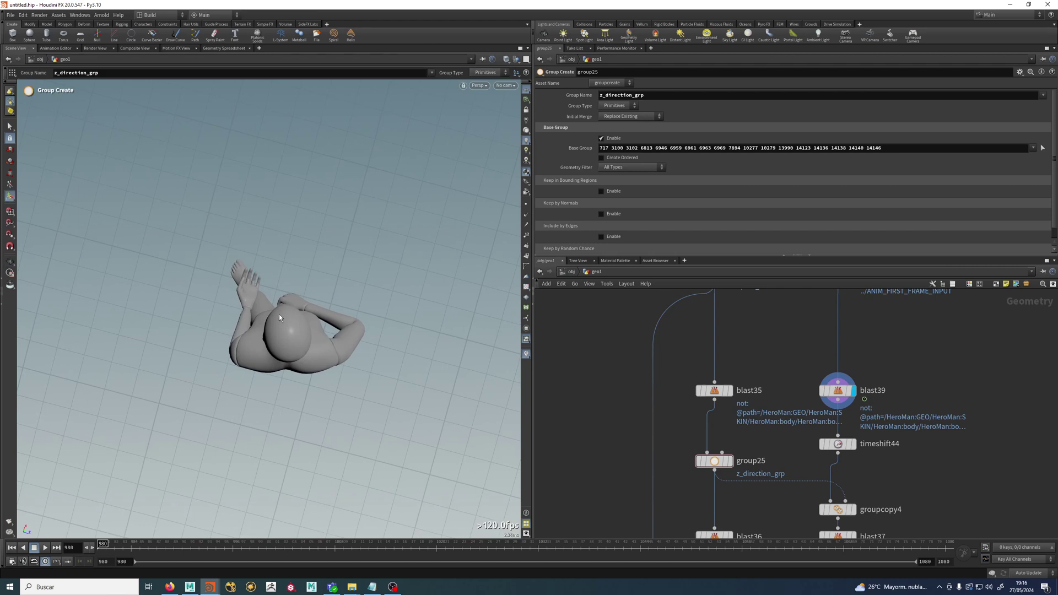
mouse_move(282, 421)
alt+mouse_down()
mouse_move(312, 331)
mouse_move(303, 398)
mouse_move(280, 423)
alt+mouse_up()
alt+drag(314, 391, 325, 457)
drag(312, 117, 279, 413)
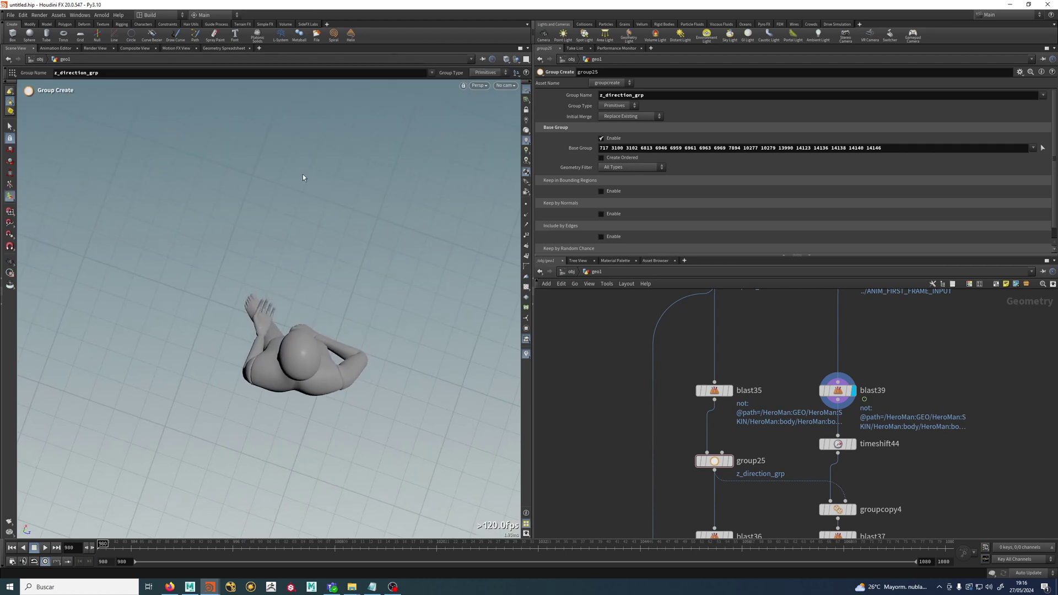
drag(334, 268, 385, 292)
Display group25 and then groupcopy4 to review the transfer of z_direction_grp to the animated body
middle_drag(915, 462, 940, 366)
click(755, 364)
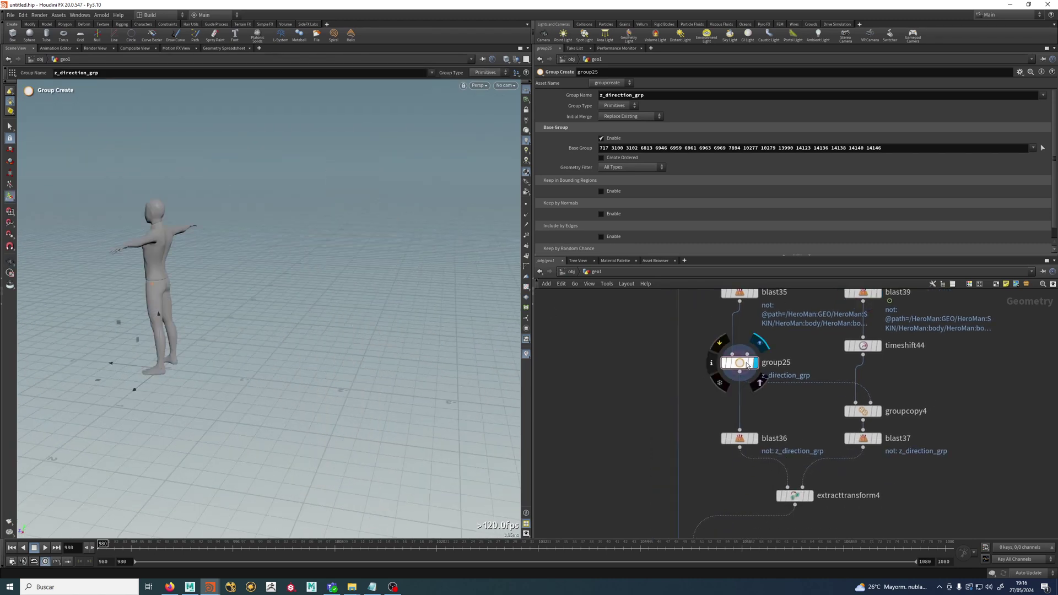
click(868, 414)
click(867, 413)
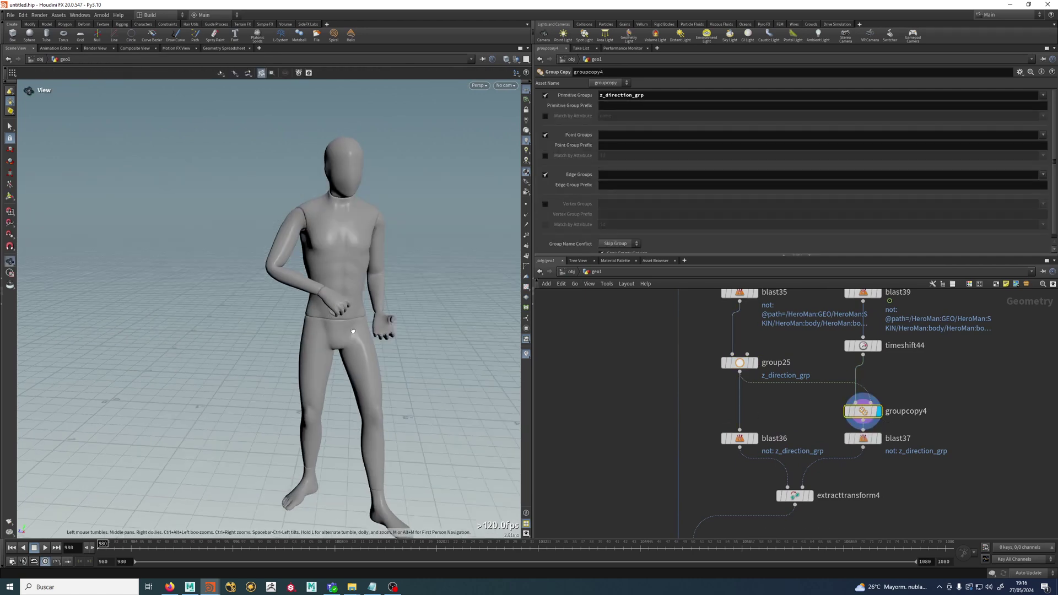
alt+drag(354, 333, 402, 354)
scroll(335, 351, up, 2)
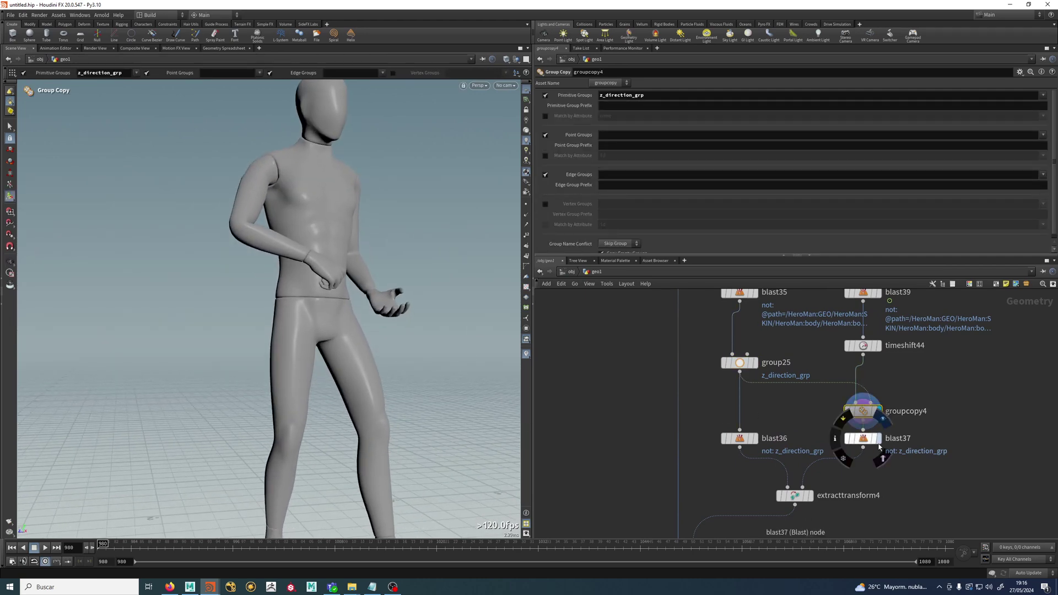
Display blast37 and then blast36 to examine the isolated z_direction_grp faces of both bodies
click(879, 441)
alt+drag(361, 327, 427, 356)
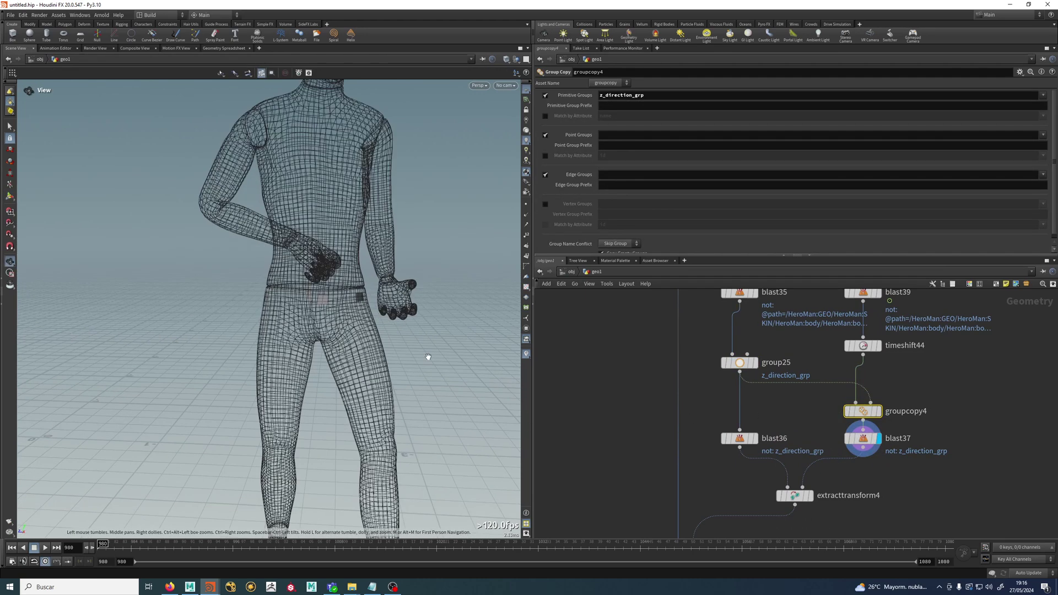
key(Escape)
alt+drag(296, 323, 358, 365)
alt+drag(294, 340, 346, 296)
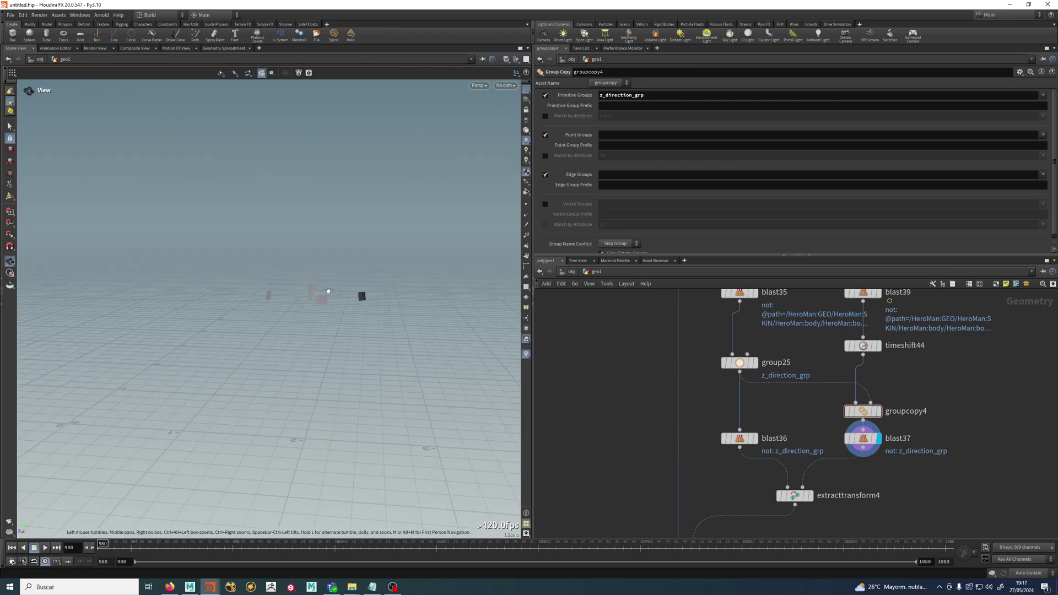
click(753, 439)
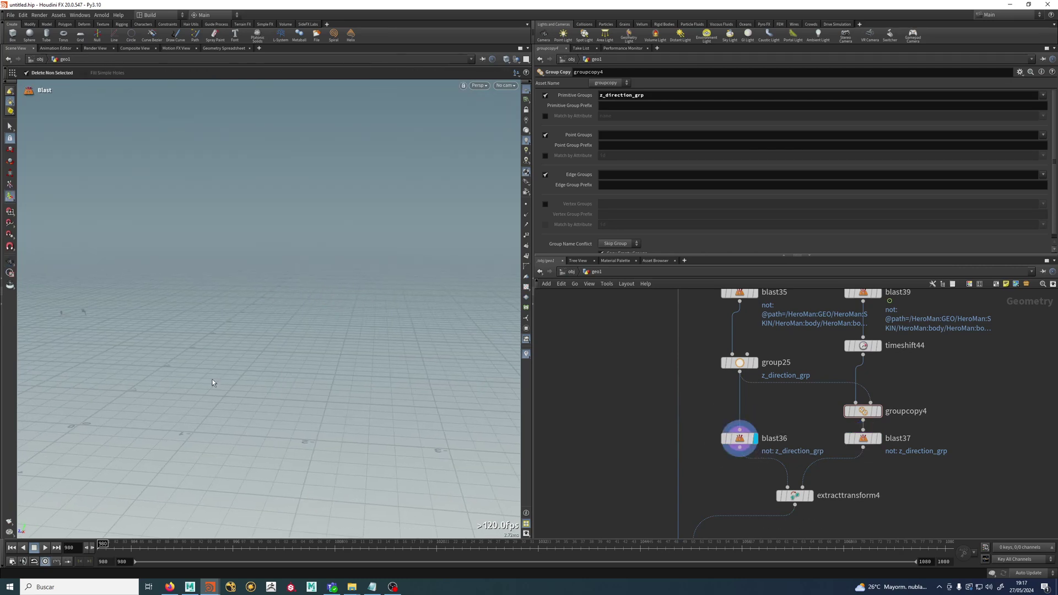
Display extracttransform4 and set its output attributes to Transform Matrix (4x4)
middle_drag(870, 503, 942, 461)
scroll(942, 461, up, 2)
click(861, 452)
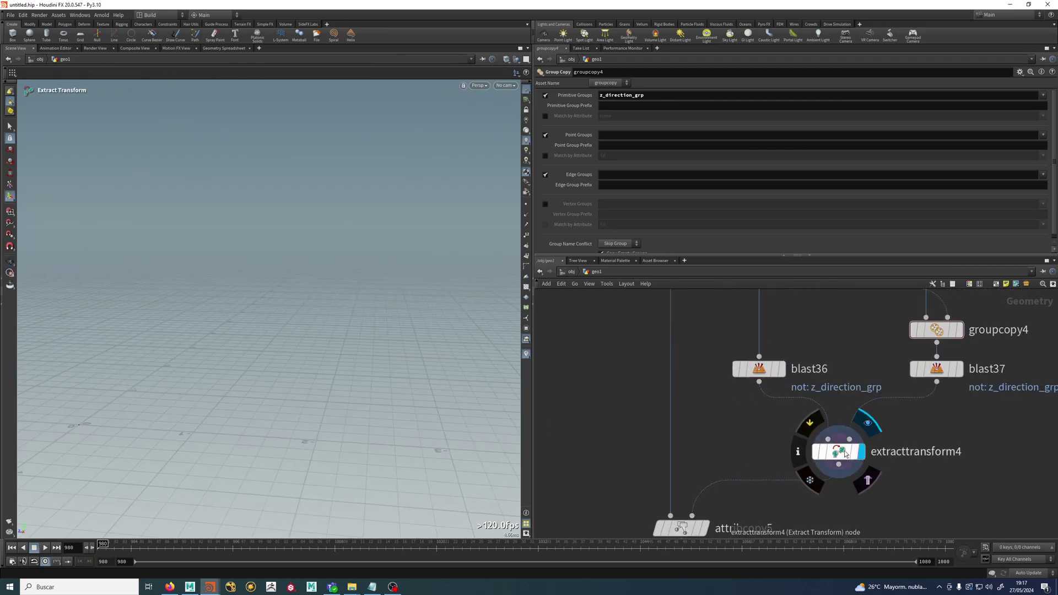
click(838, 453)
click(624, 129)
click(633, 149)
Check the point attributes of extracttransform4 in its node information
mouse_move(833, 450)
click(800, 452)
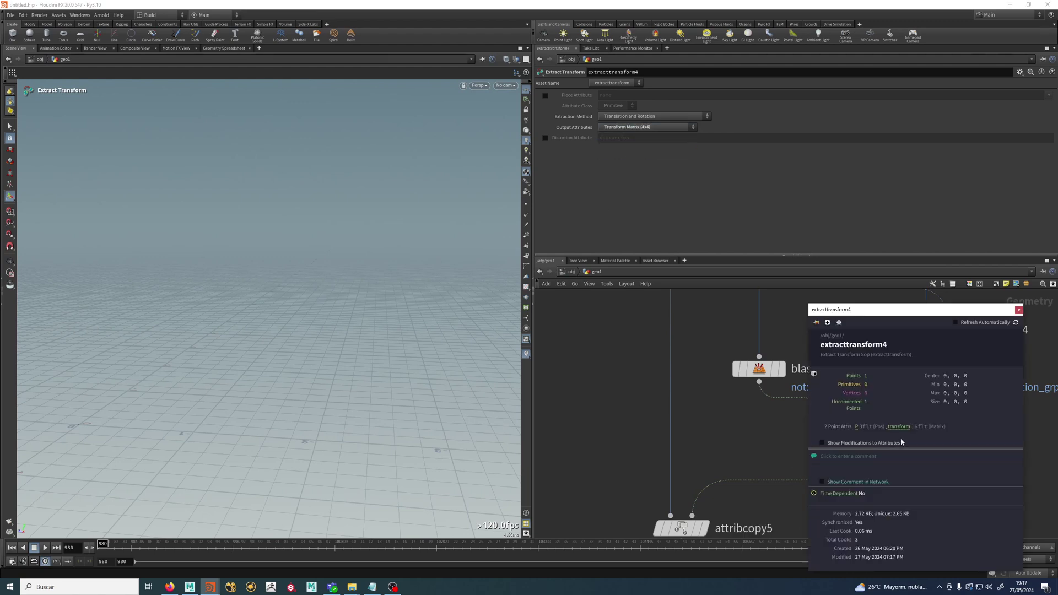
click(1019, 312)
Display attribcopy5 and examine its settings for copying the transform attribute onto the reference character
scroll(747, 421, down, 3)
middle_drag(738, 367, 713, 262)
scroll(775, 352, up, 2)
click(765, 338)
scroll(706, 402, up, 2)
click(702, 468)
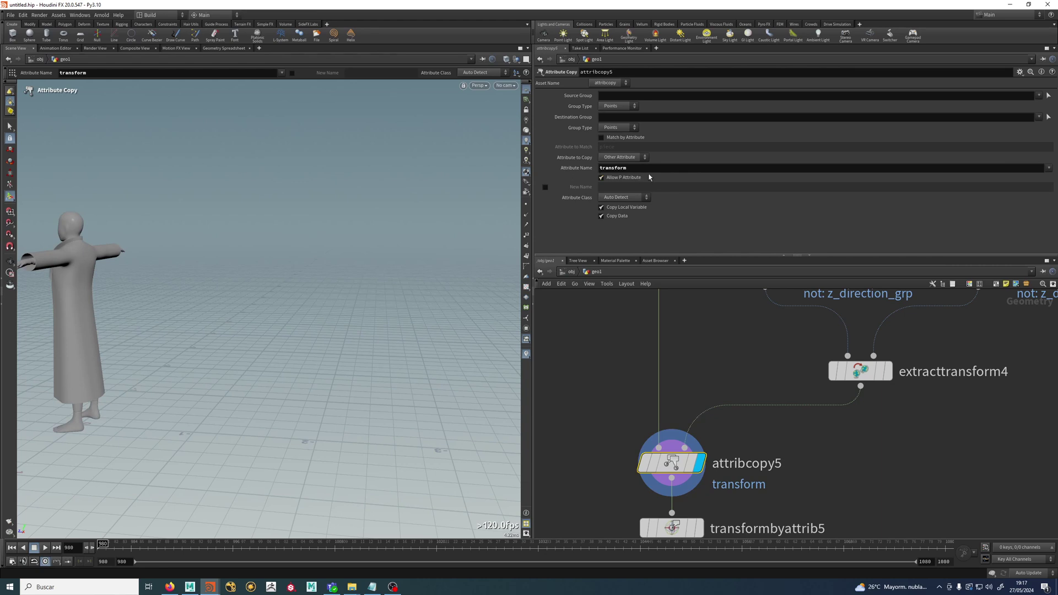
alt+middle_drag(147, 275, 153, 275)
Display transformbyattrib5 and examine the relocated reference character and the node's transform settings
middle_drag(752, 476, 779, 359)
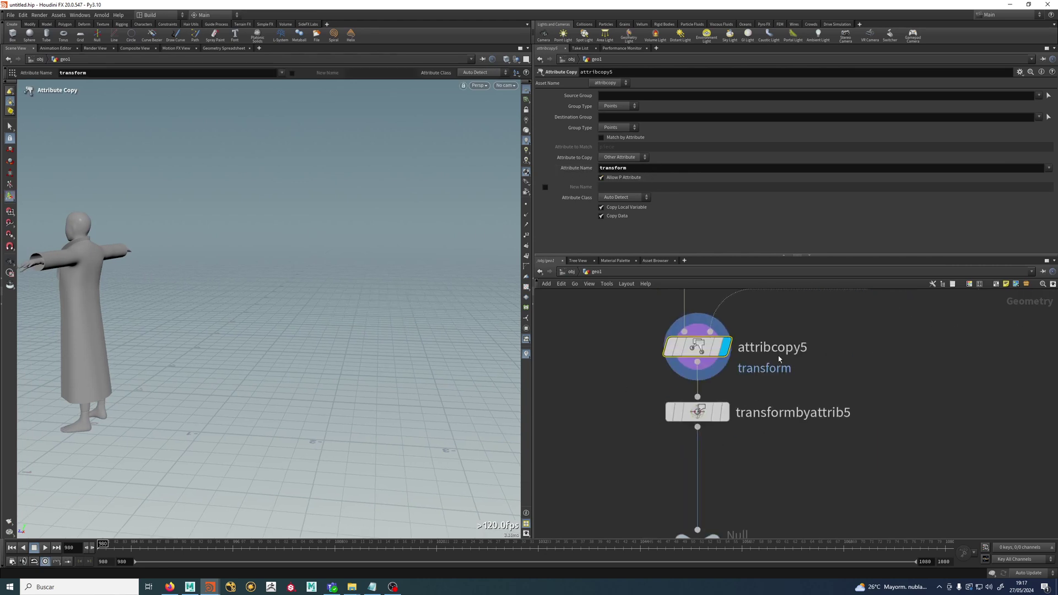
scroll(739, 371, up, 2)
click(716, 419)
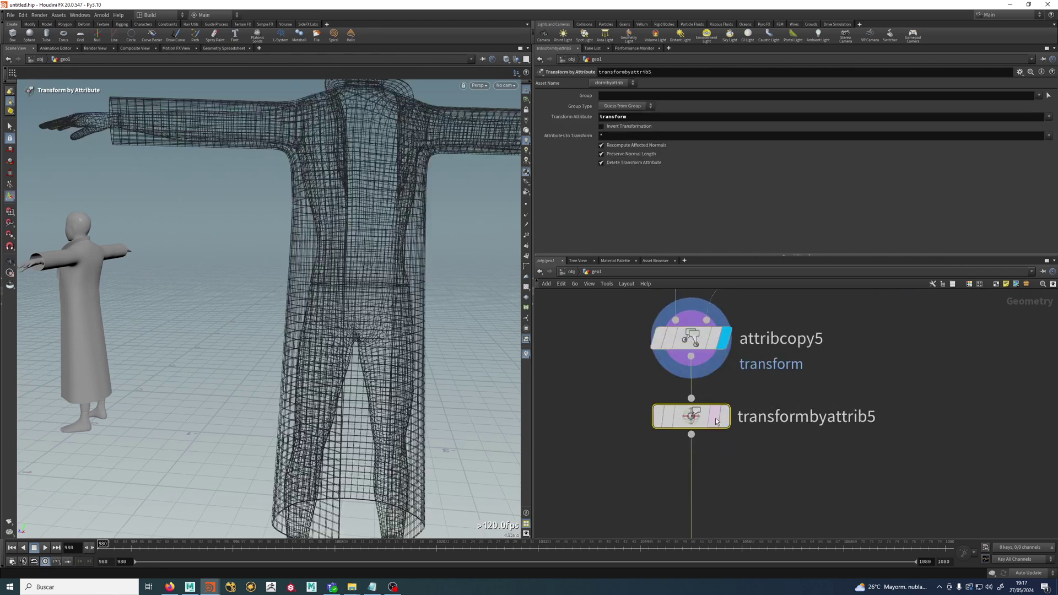
click(723, 417)
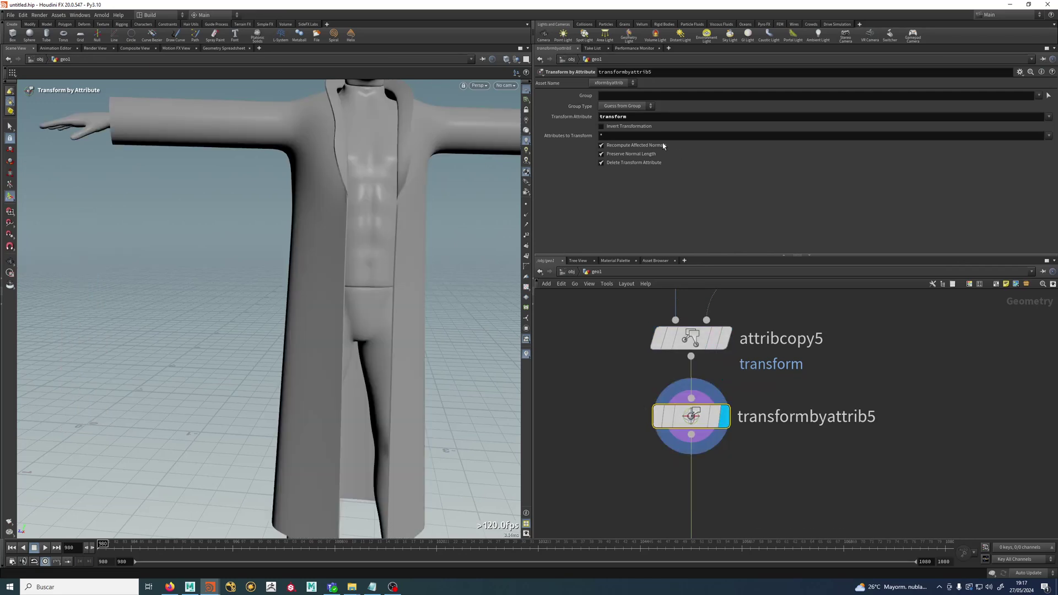
alt+right_drag(375, 279, 515, 315)
alt+middle_drag(515, 315, 496, 354)
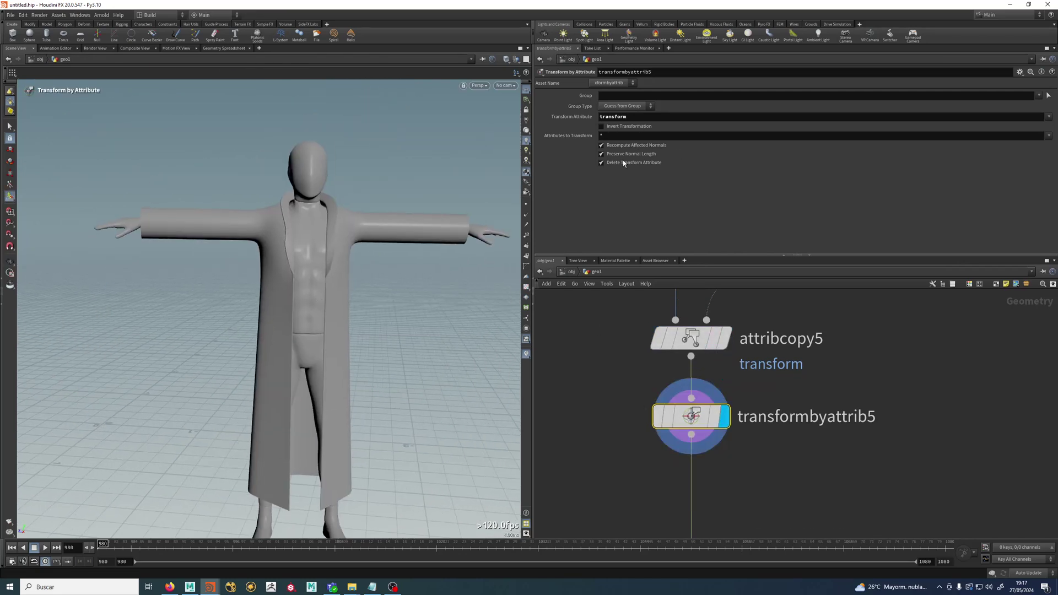
Show blast39 as a template over the transformed reference character and compare their alignment from several angles
scroll(822, 476, down, 3)
middle_drag(860, 423, 827, 498)
middle_drag(855, 444, 812, 552)
scroll(393, 341, down, 3)
scroll(669, 439, down, 5)
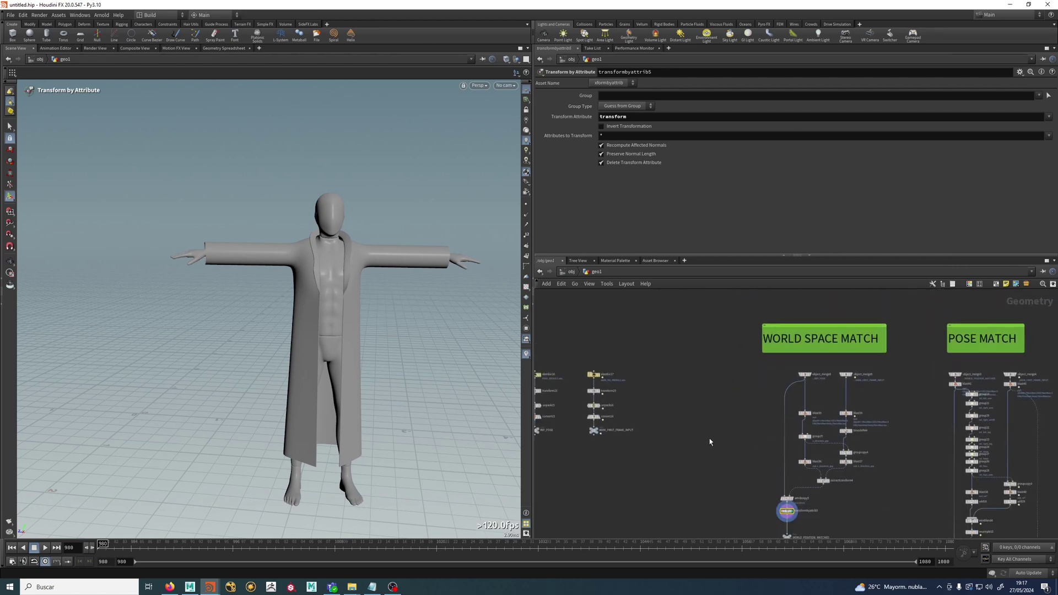
scroll(809, 421, up, 5)
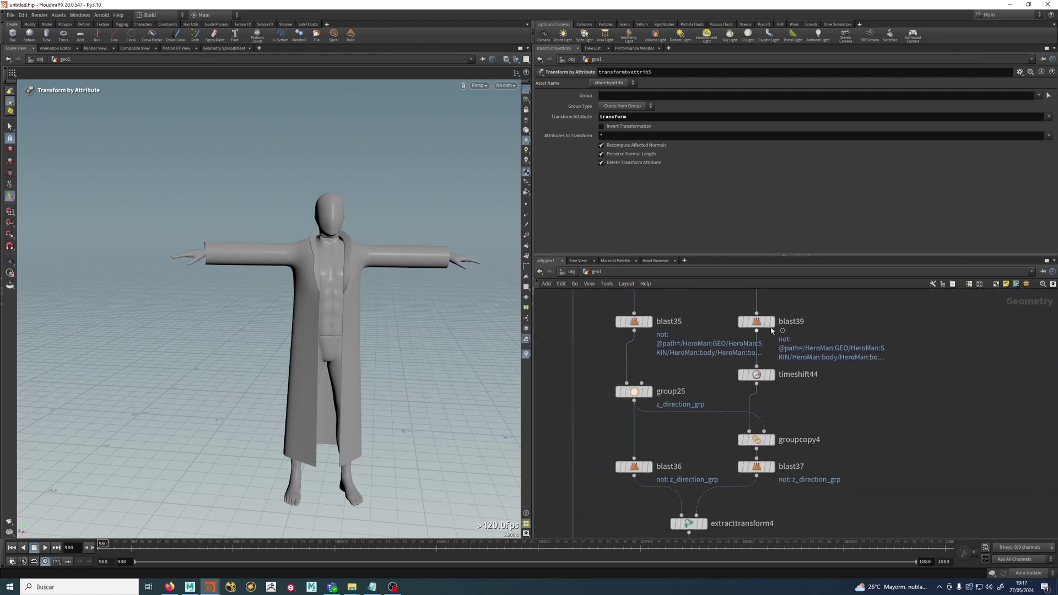
click(770, 322)
alt+drag(426, 342, 354, 286)
alt+drag(341, 353, 369, 368)
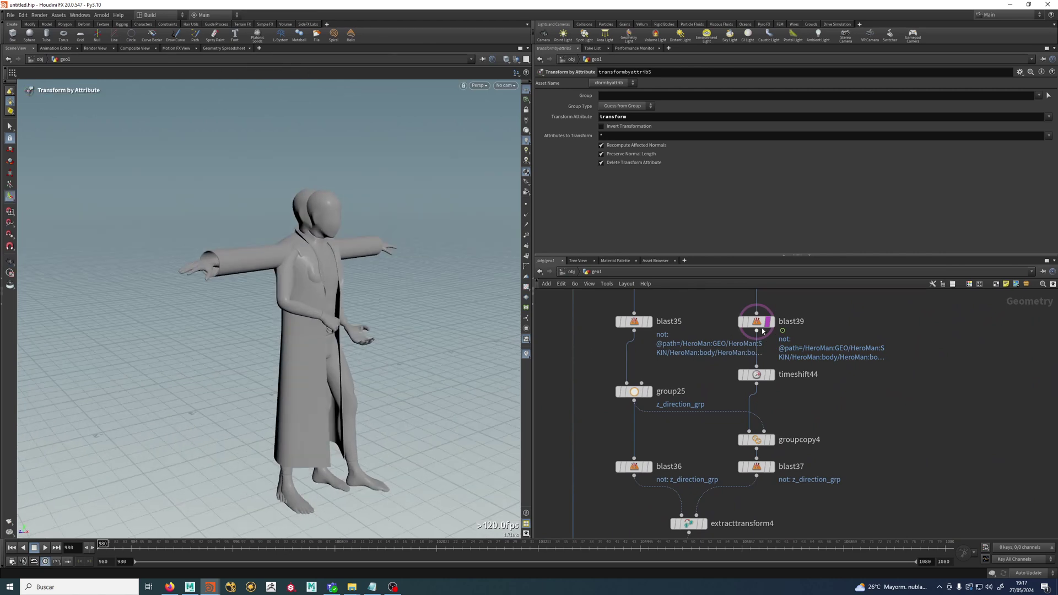
Hide the blast39 template and display blast44 and blast45 in turn to compare the two isolated character bodies
click(776, 342)
scroll(857, 355, down, 4)
middle_drag(857, 356, 818, 292)
scroll(692, 466, up, 1)
middle_drag(747, 425, 727, 527)
middle_drag(782, 411, 781, 529)
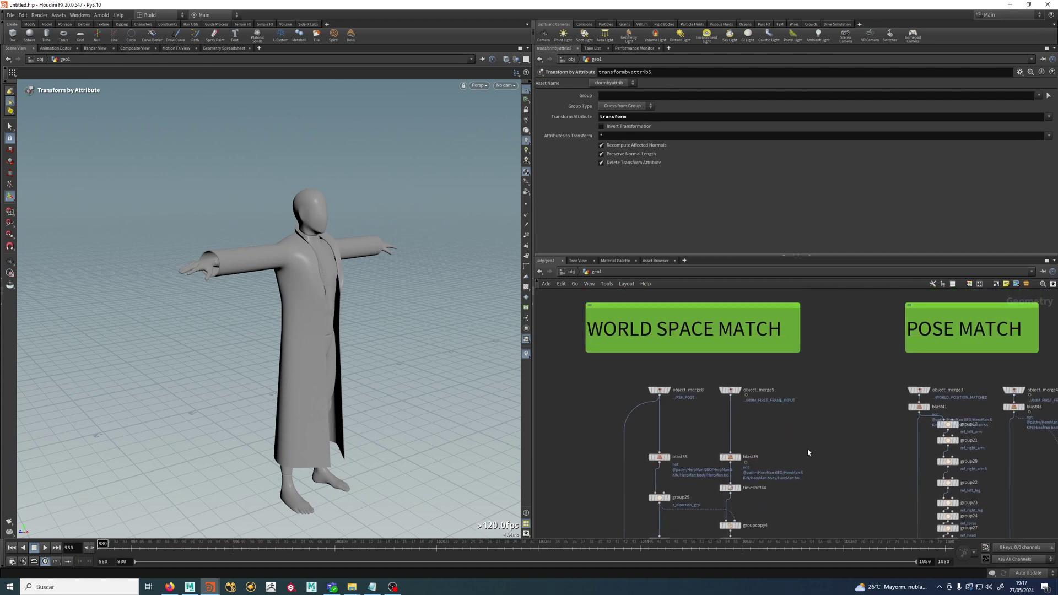
middle_drag(832, 407, 788, 435)
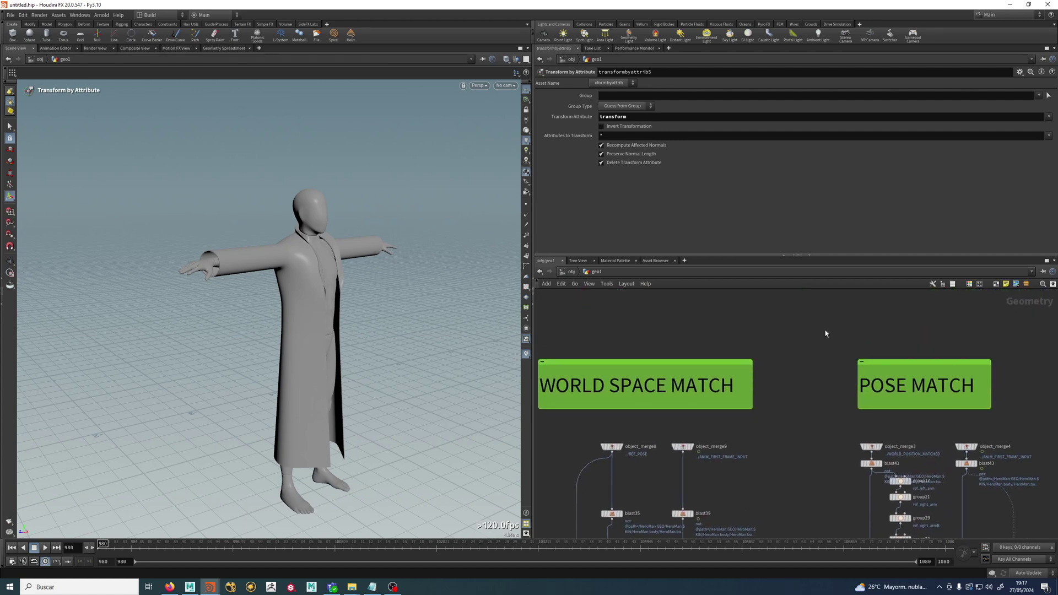
middle_drag(826, 334, 645, 494)
scroll(697, 391, up, 5)
click(645, 387)
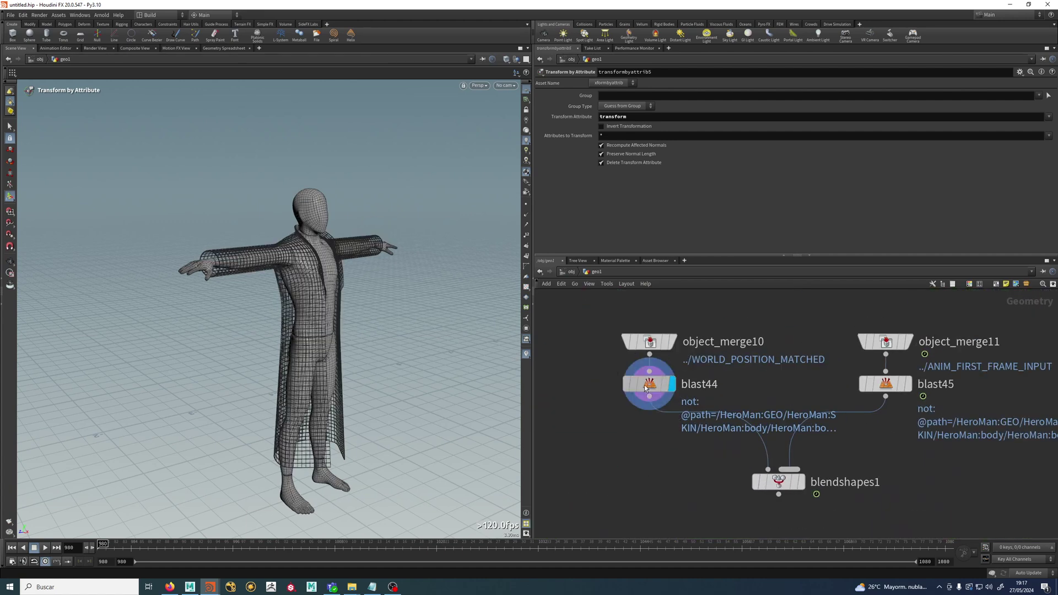
click(646, 385)
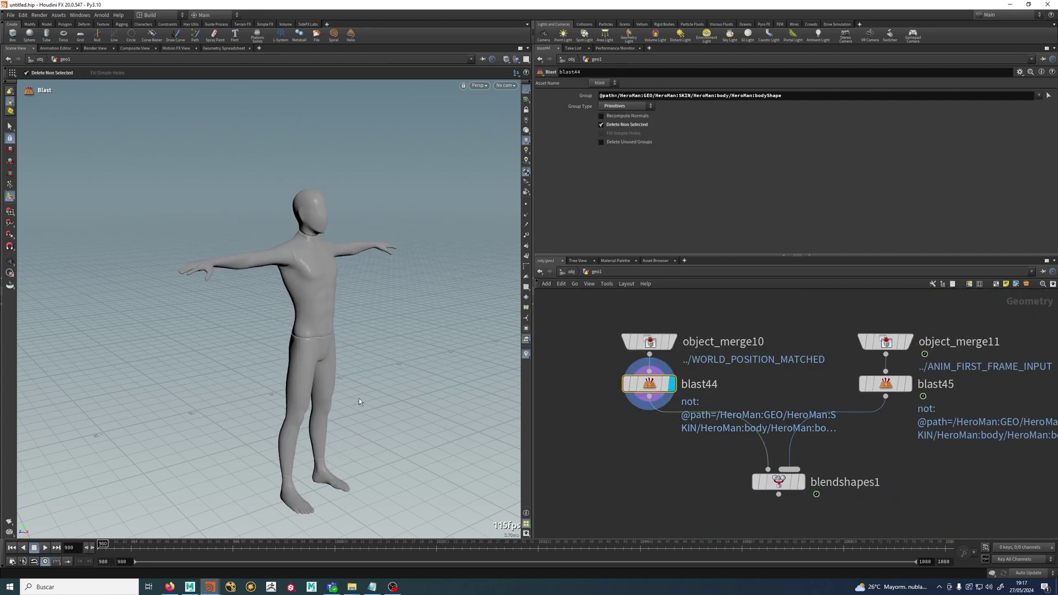
click(908, 384)
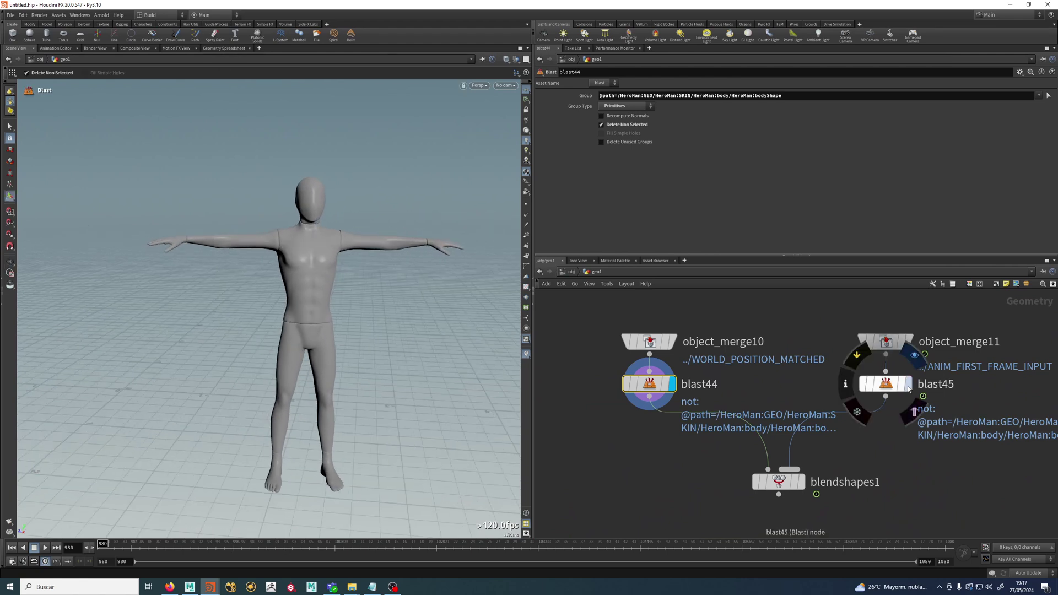
Display blendshapes1, set its blend1 to 0.528, and examine the arms of the partially blended body up close
click(802, 478)
click(784, 481)
drag(1030, 218, 856, 220)
alt+drag(380, 264, 359, 298)
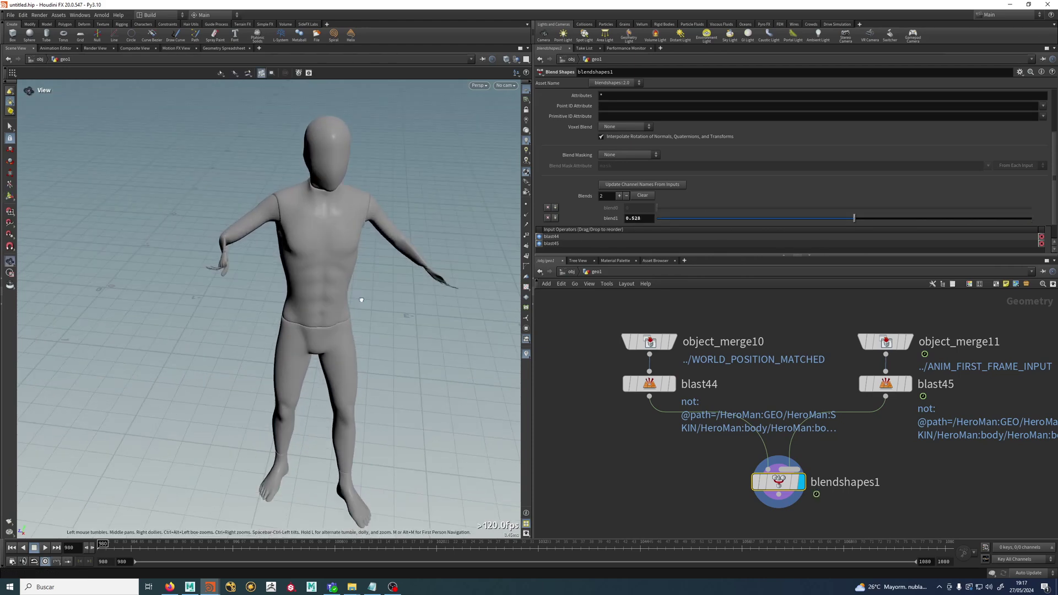
alt+right_drag(226, 258, 329, 279)
alt+drag(233, 243, 263, 302)
key(Return)
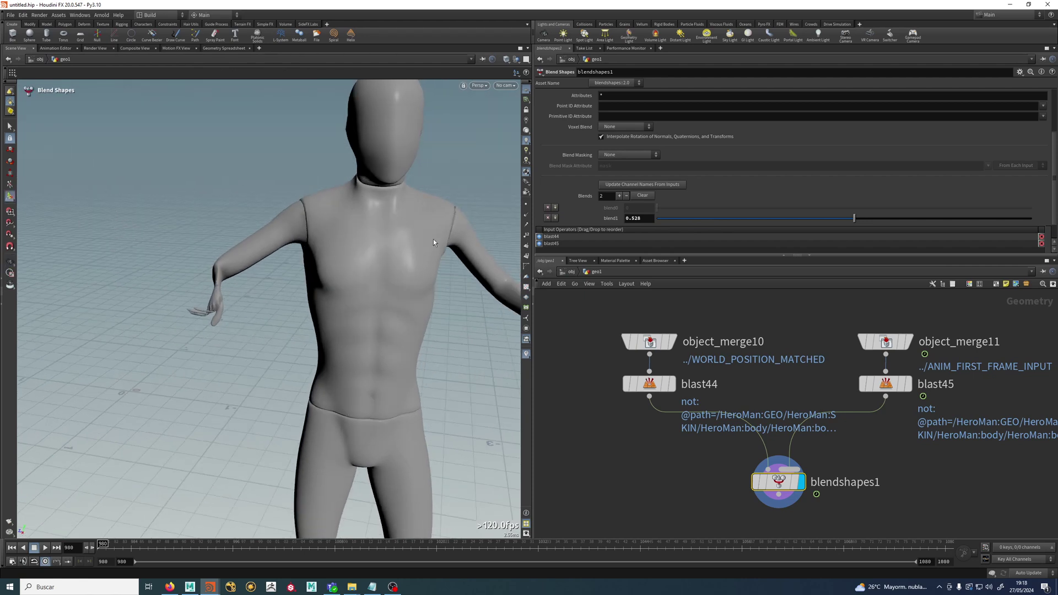
Vary blend1 between 0 and 1, inspect the intermediate pose at 0.523 from several angles, and set it back to 1
drag(854, 218, 589, 224)
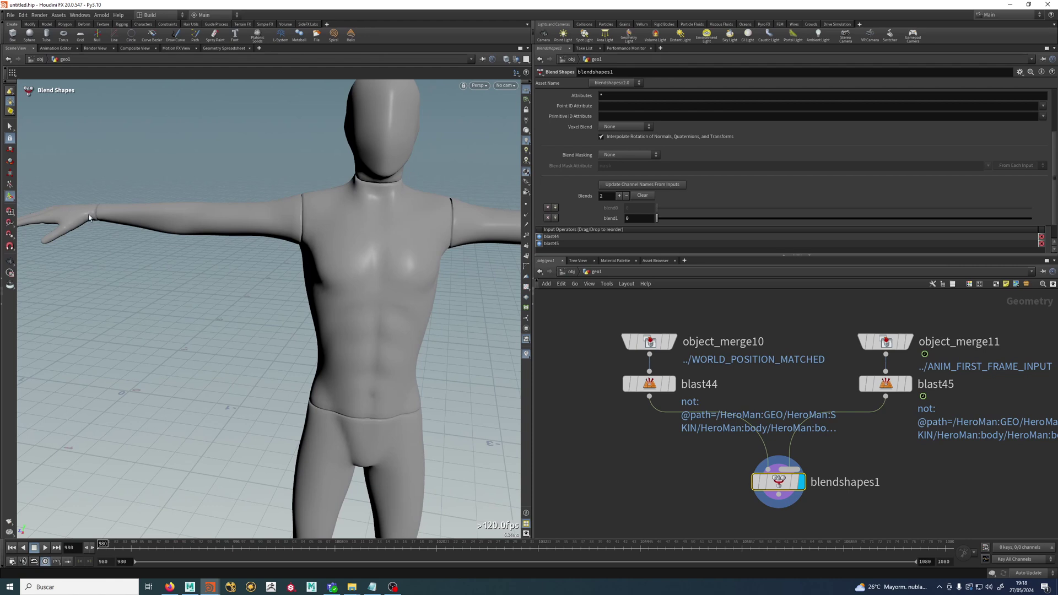
drag(740, 219, 1039, 220)
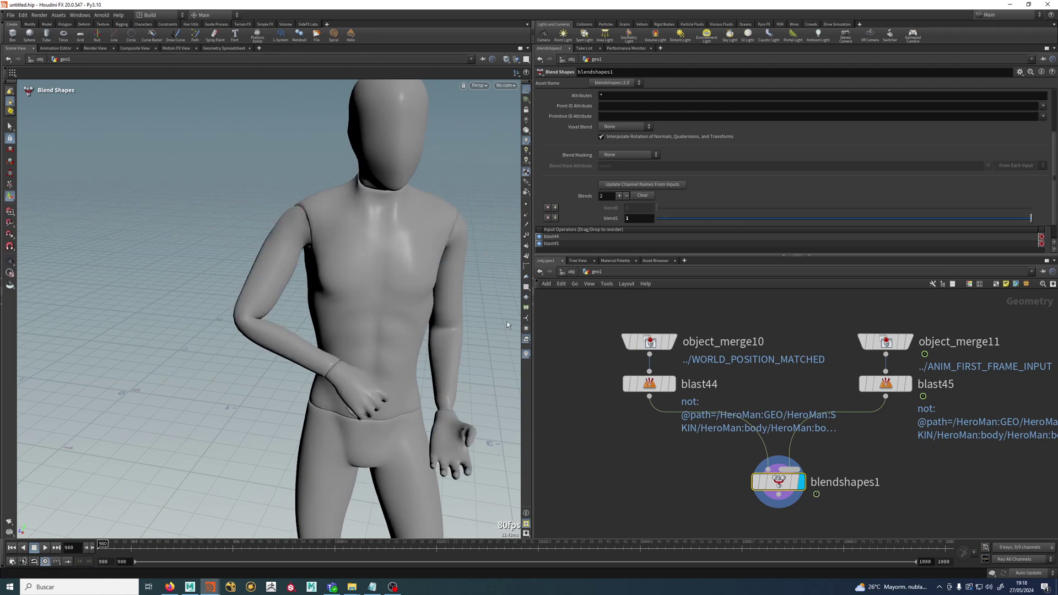
drag(798, 218, 853, 248)
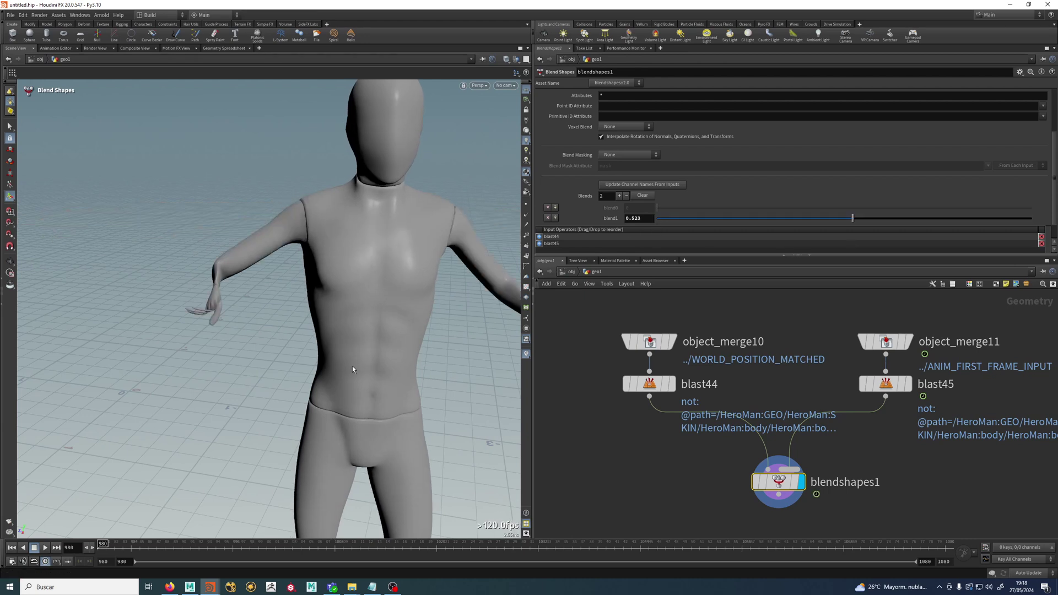
alt+drag(337, 308, 315, 371)
alt+drag(206, 300, 314, 222)
alt+drag(239, 299, 181, 334)
key(Escape)
drag(348, 272, 392, 302)
drag(853, 219, 1036, 211)
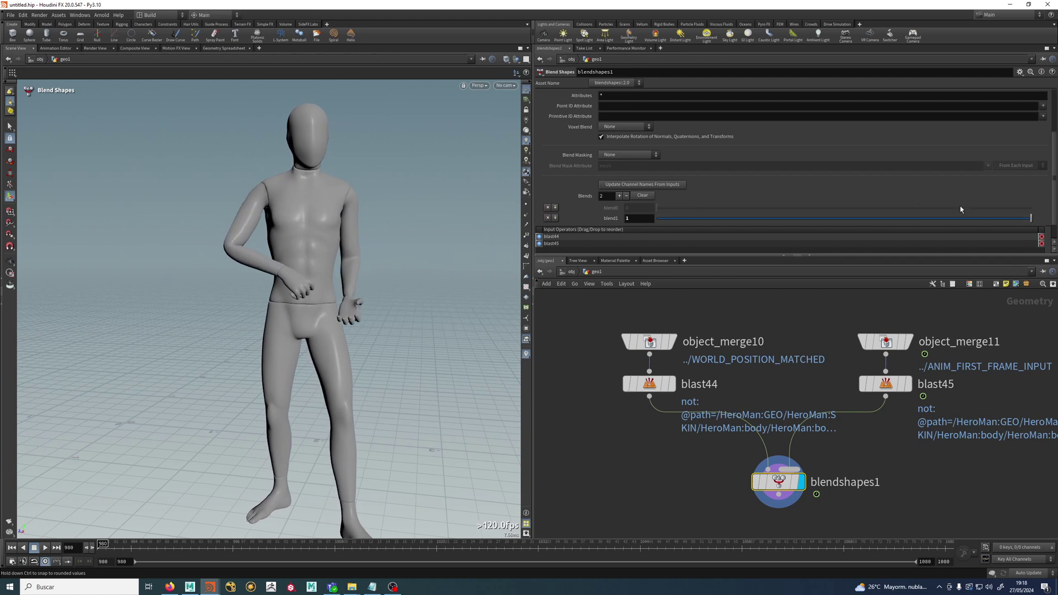
Examine the ordered ref_left_arm points of group17 along the reference character's shoulder and arm in the POSE MATCH section
scroll(636, 441, down, 4)
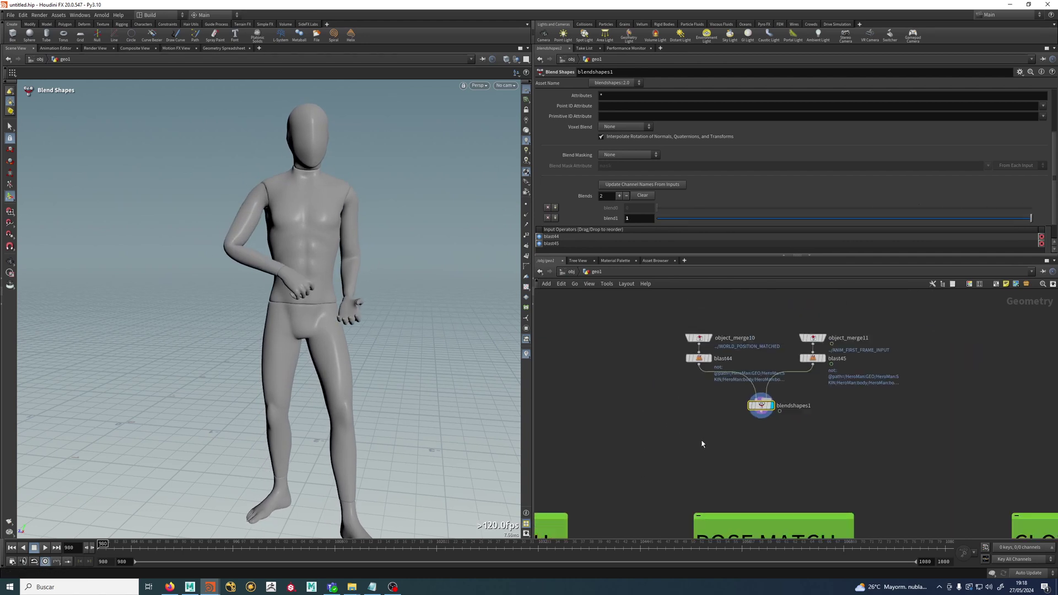
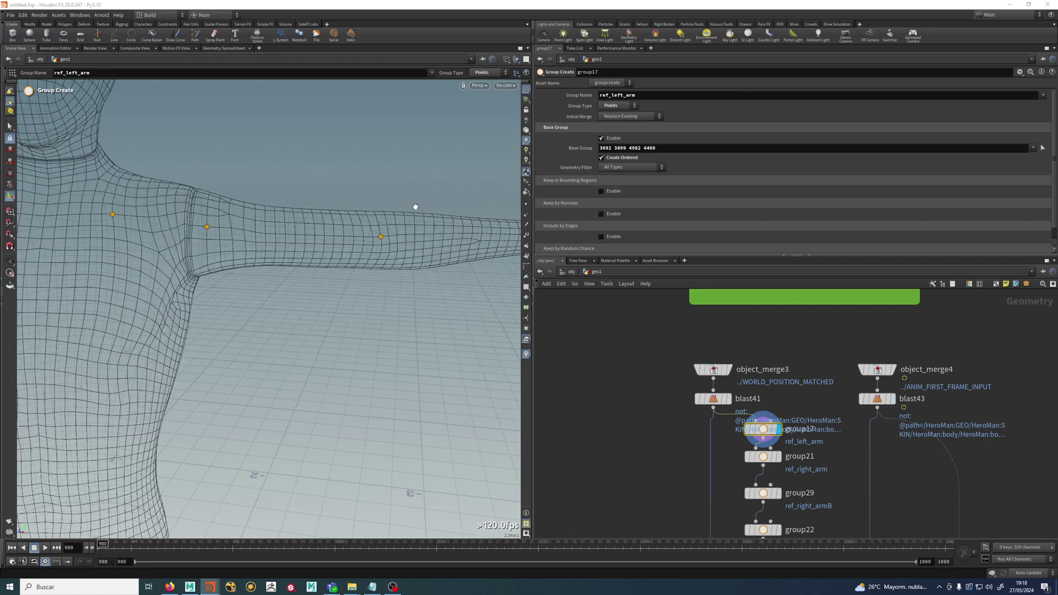
alt+right_drag(413, 205, 341, 217)
alt+middle_drag(341, 218, 299, 242)
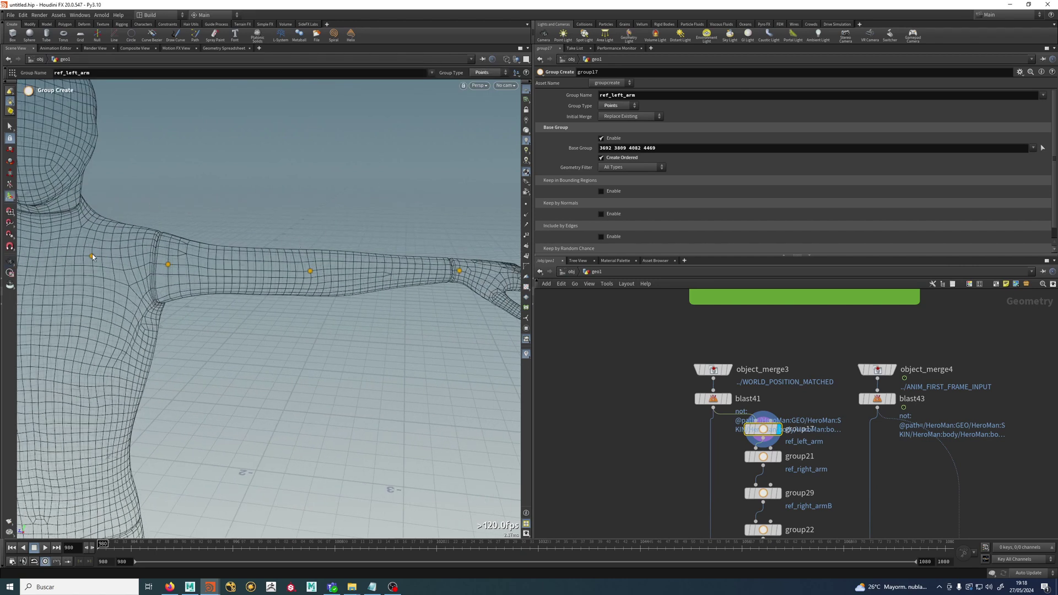
alt+middle_drag(104, 250, 142, 244)
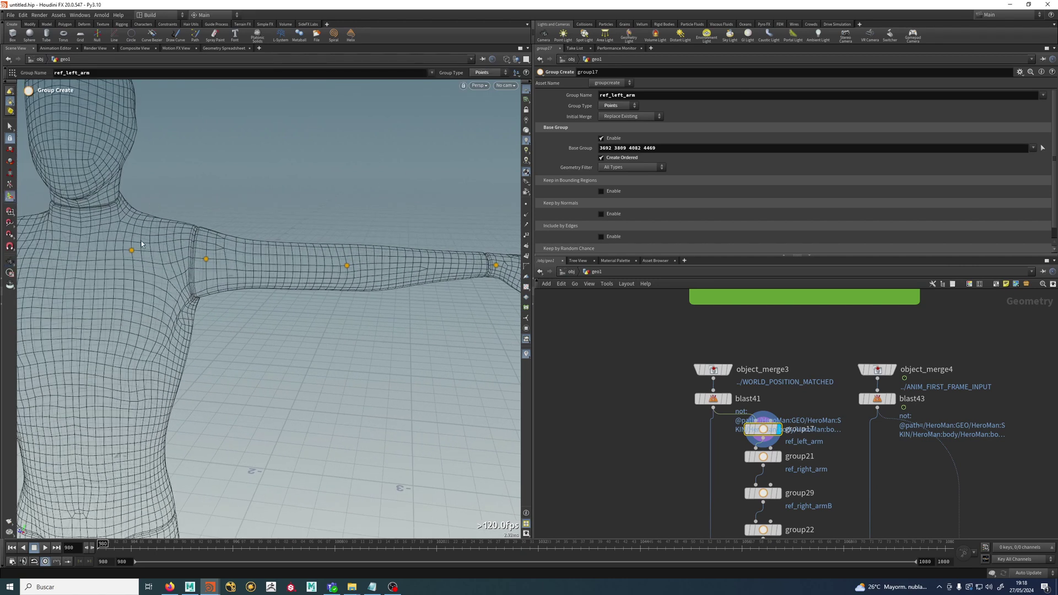
alt+drag(400, 324, 406, 345)
alt+middle_drag(406, 345, 371, 365)
alt+drag(370, 365, 244, 266)
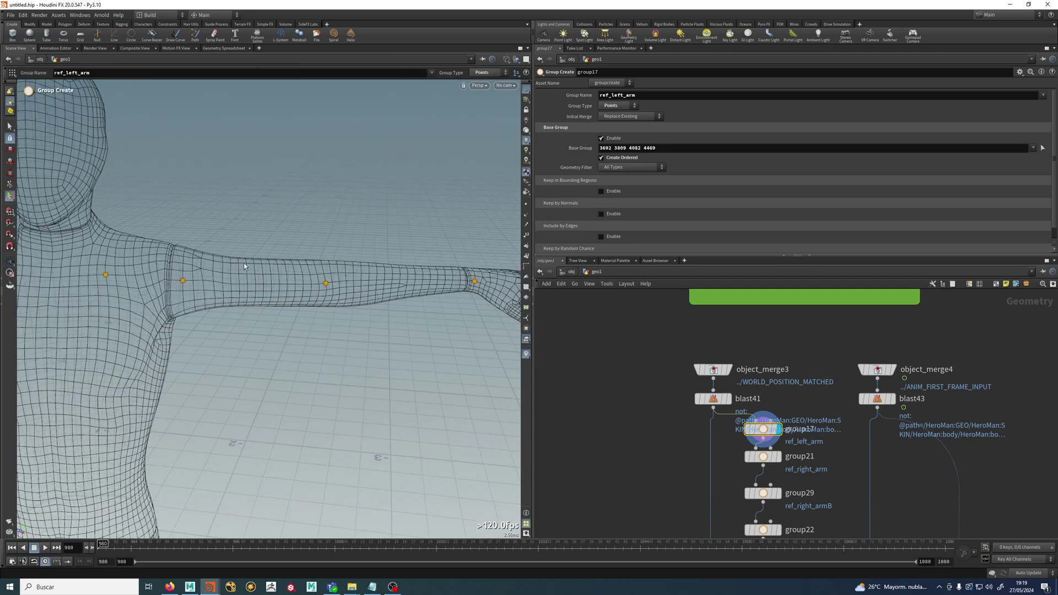
Display group21 and group29 in turn to examine the ref_right_arm and ref_right_armB points on the body
click(778, 456)
alt+middle_drag(173, 309, 354, 288)
alt+right_drag(354, 288, 276, 293)
alt+middle_drag(276, 293, 297, 234)
alt+right_drag(298, 234, 242, 238)
alt+middle_drag(243, 238, 270, 202)
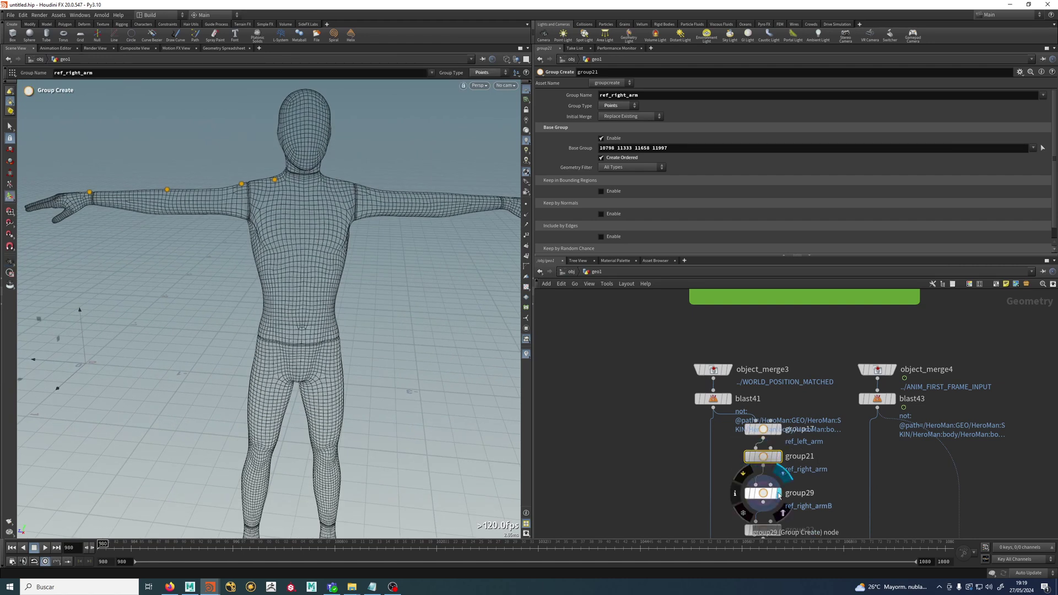
click(765, 494)
alt+drag(287, 260, 210, 214)
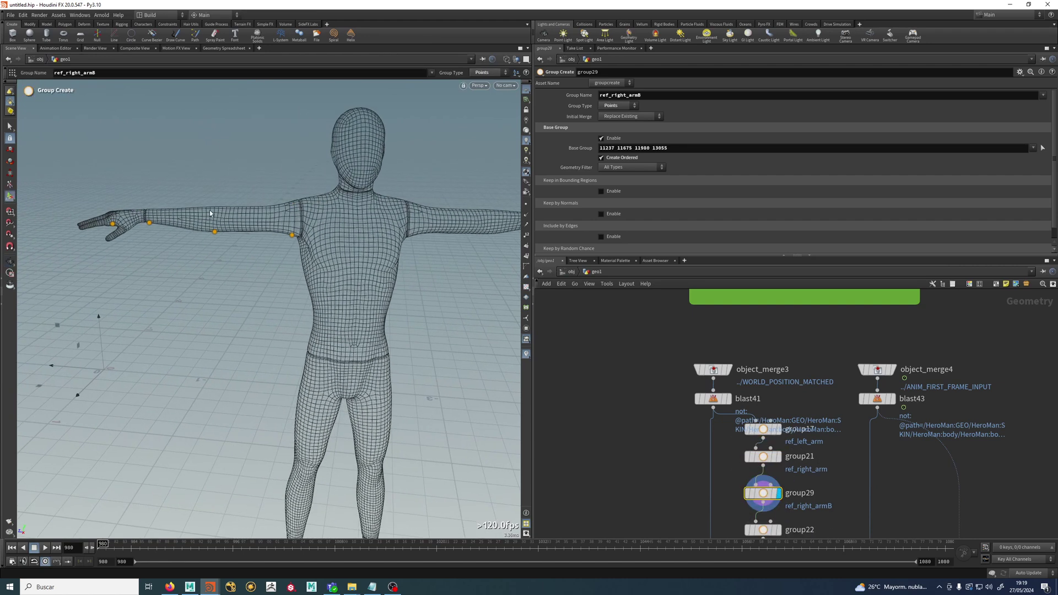
Display group22 and group23 in turn to examine the ref_left_leg and ref_right_leg points
middle_drag(779, 489, 781, 392)
scroll(779, 443, up, 1)
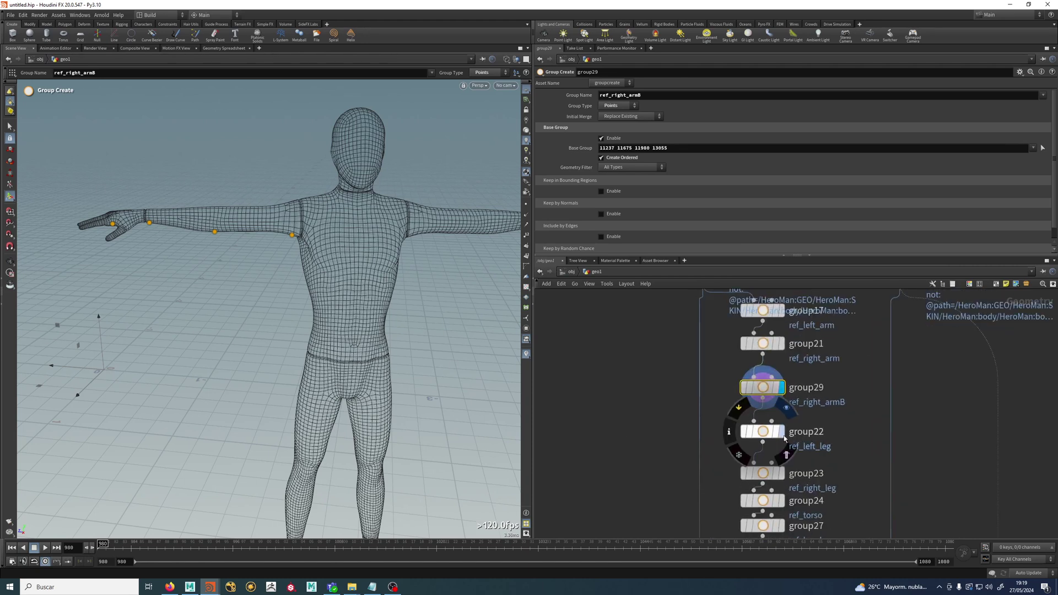
click(781, 432)
click(764, 432)
alt+middle_drag(368, 390, 319, 234)
key(Return)
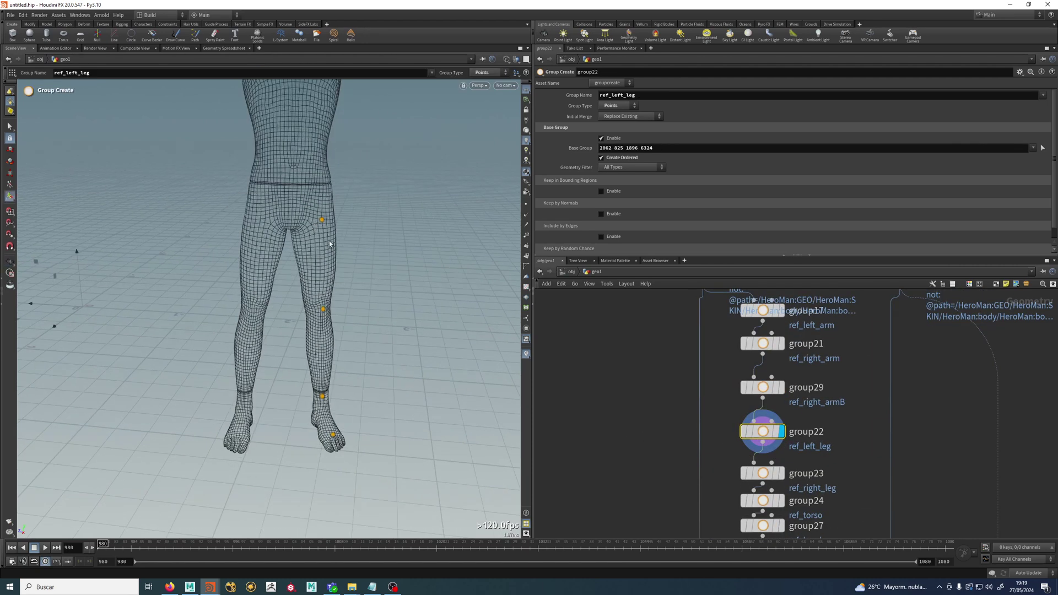
click(778, 475)
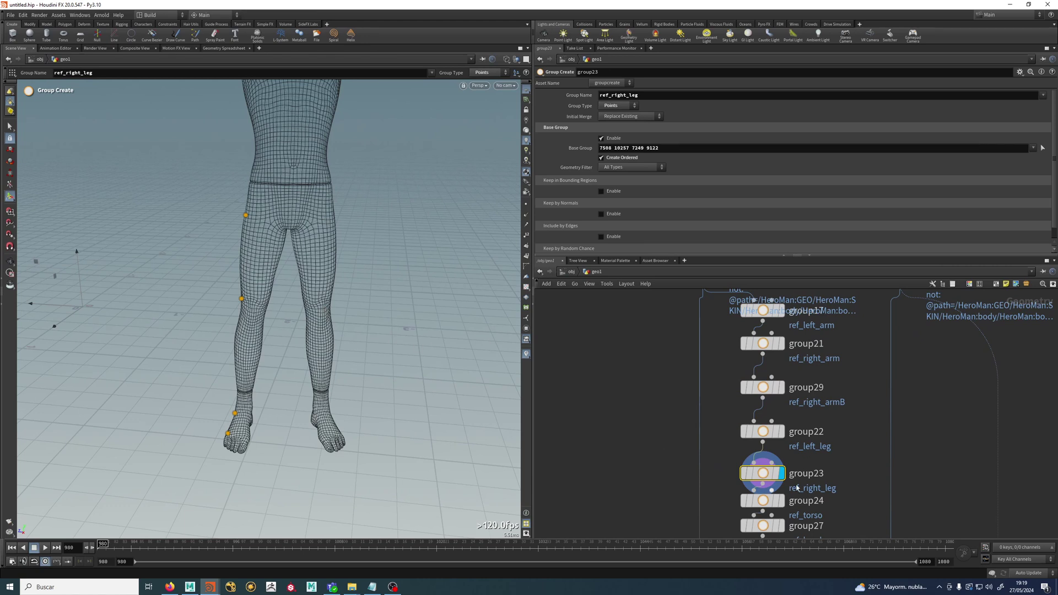
Display group24 and examine its ref_torso points on the body from the front and the back
middle_drag(808, 469, 812, 387)
scroll(812, 388, up, 1)
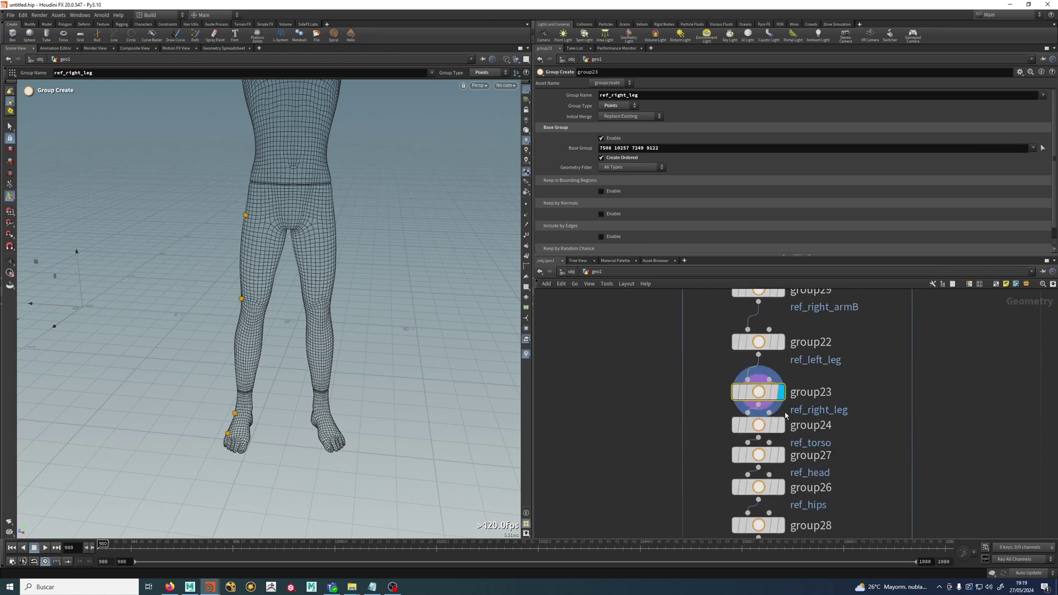
click(781, 425)
click(764, 425)
alt+middle_drag(346, 227, 344, 379)
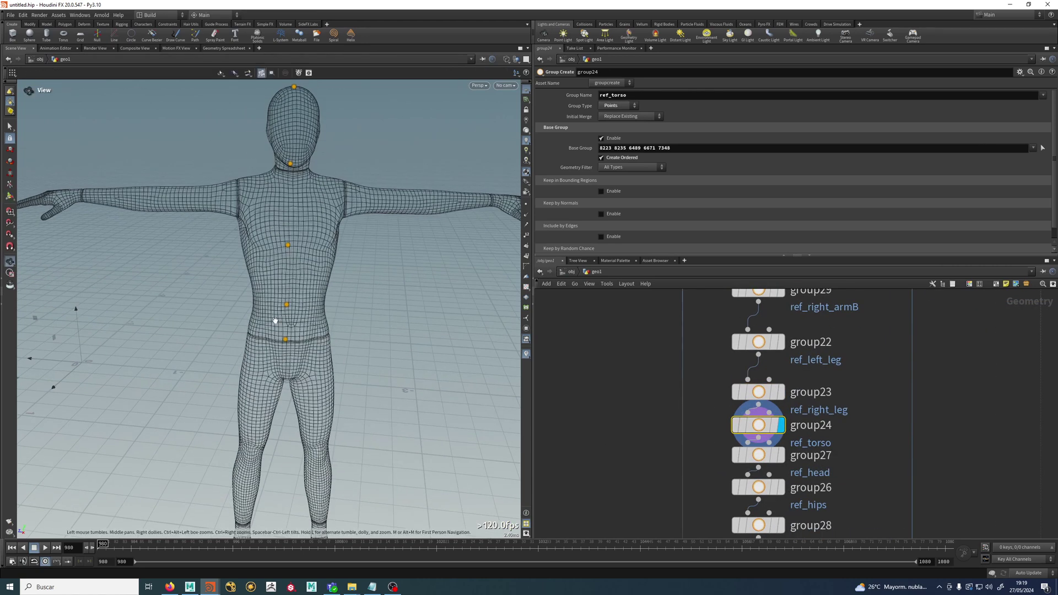
drag(343, 380, 332, 337)
drag(200, 289, 277, 361)
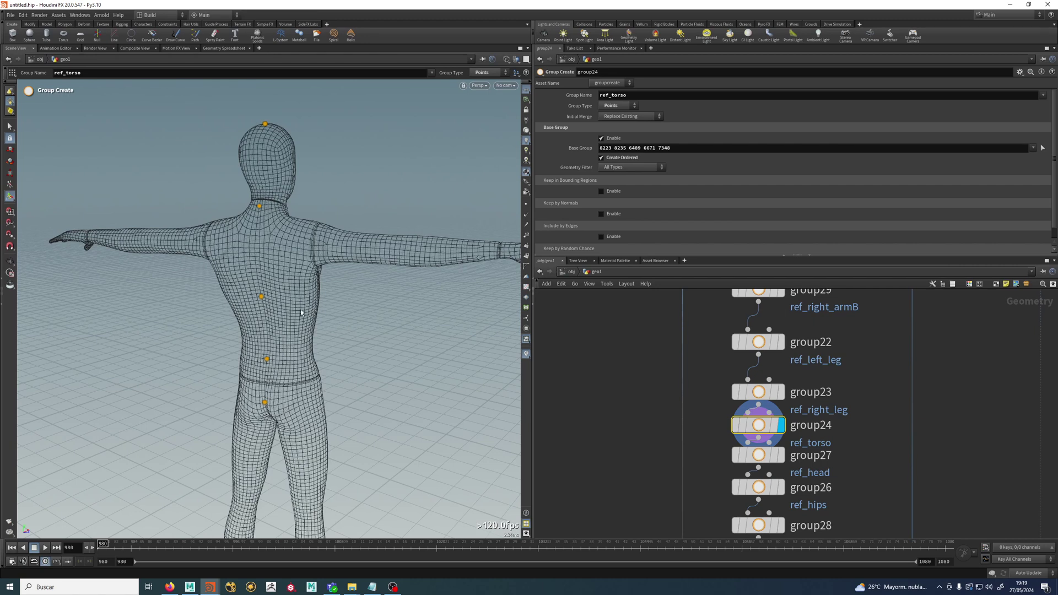
middle_drag(666, 469, 648, 400)
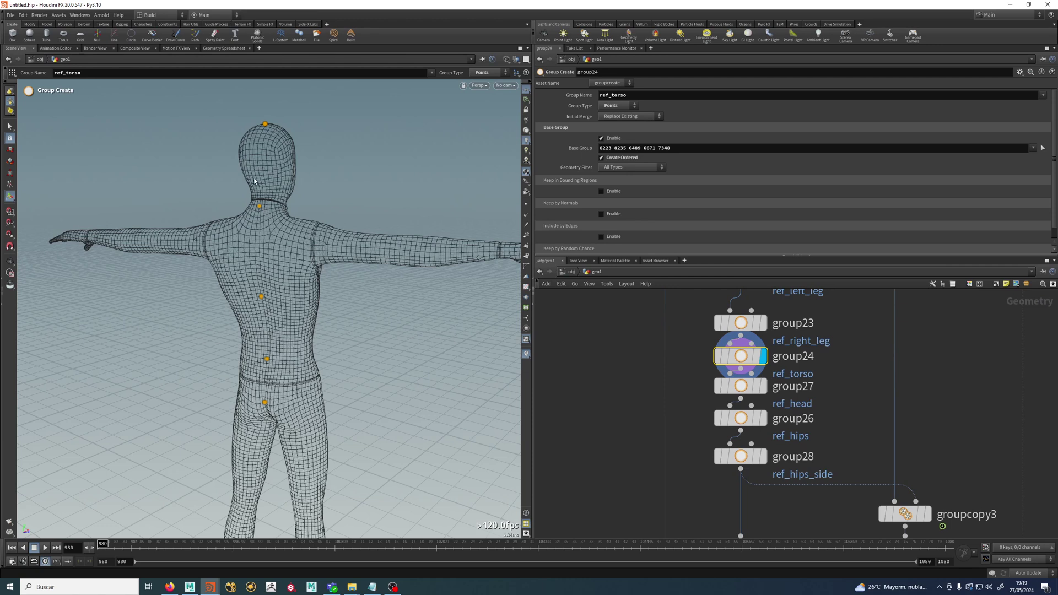
alt+drag(245, 224, 278, 264)
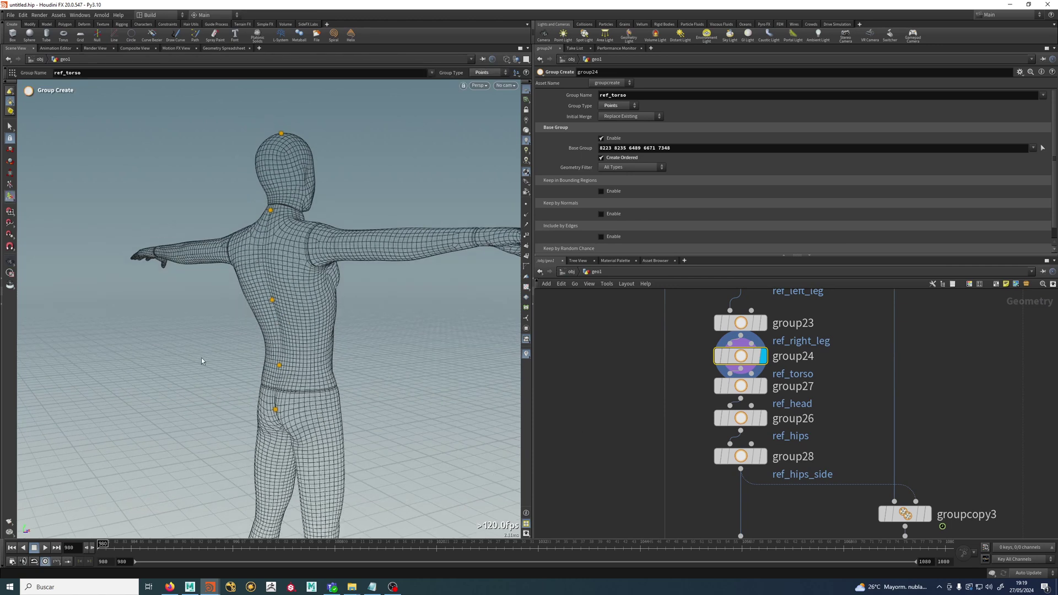
Display group28 and group27 in turn to examine the ref_hips_side and ref_head points
scroll(704, 406, down, 2)
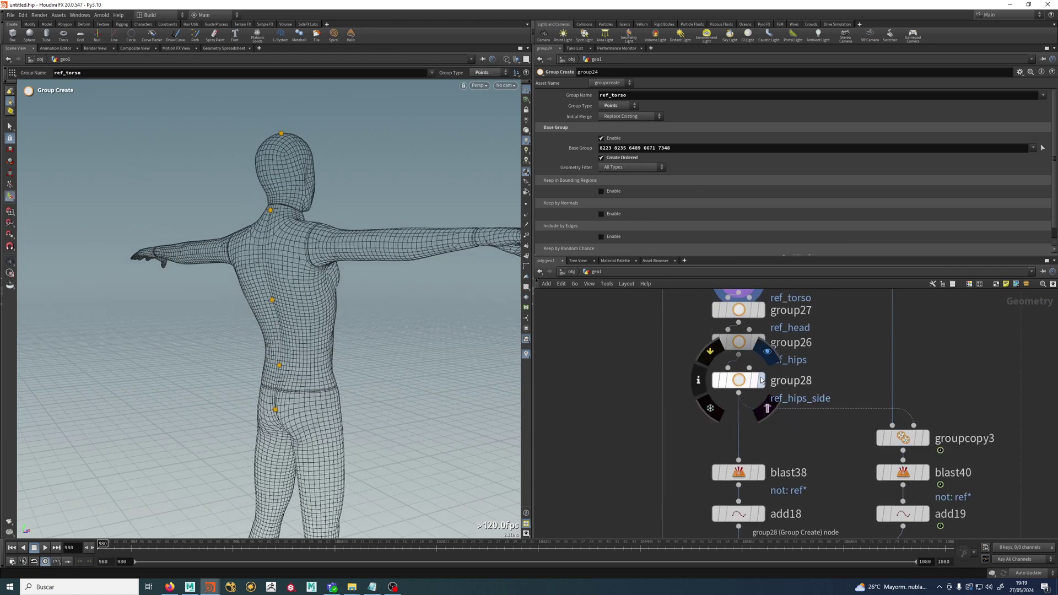
click(738, 380)
alt+drag(477, 400, 510, 394)
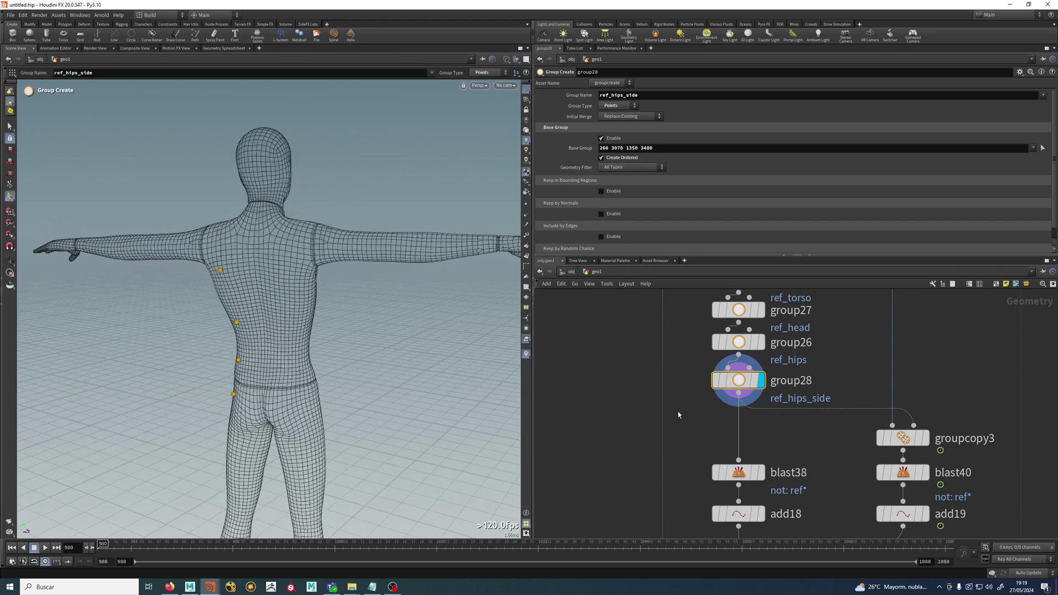
middle_drag(817, 355, 819, 406)
click(764, 364)
click(765, 365)
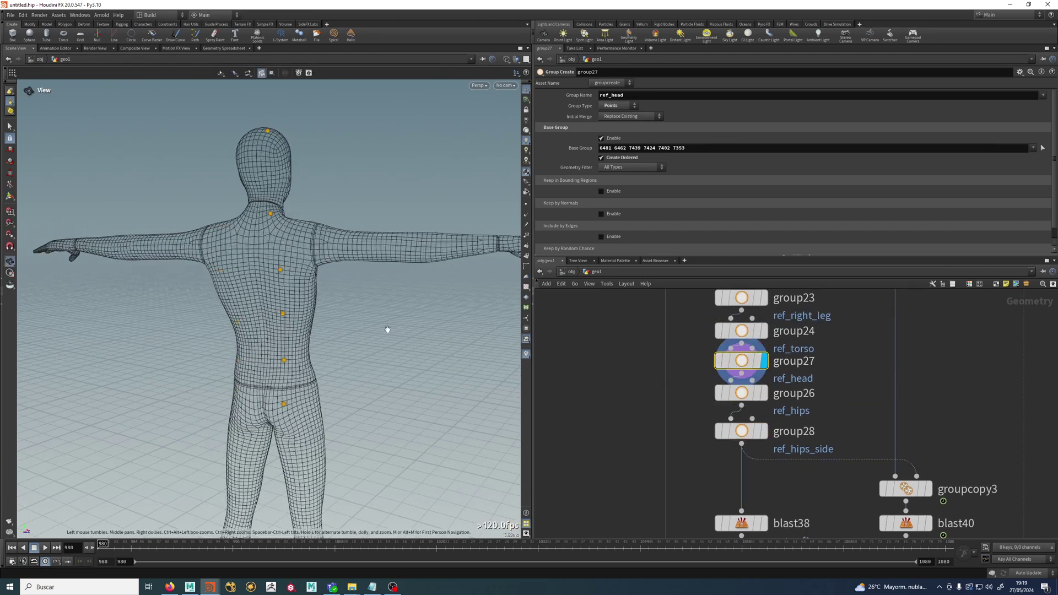
alt+drag(214, 329, 141, 324)
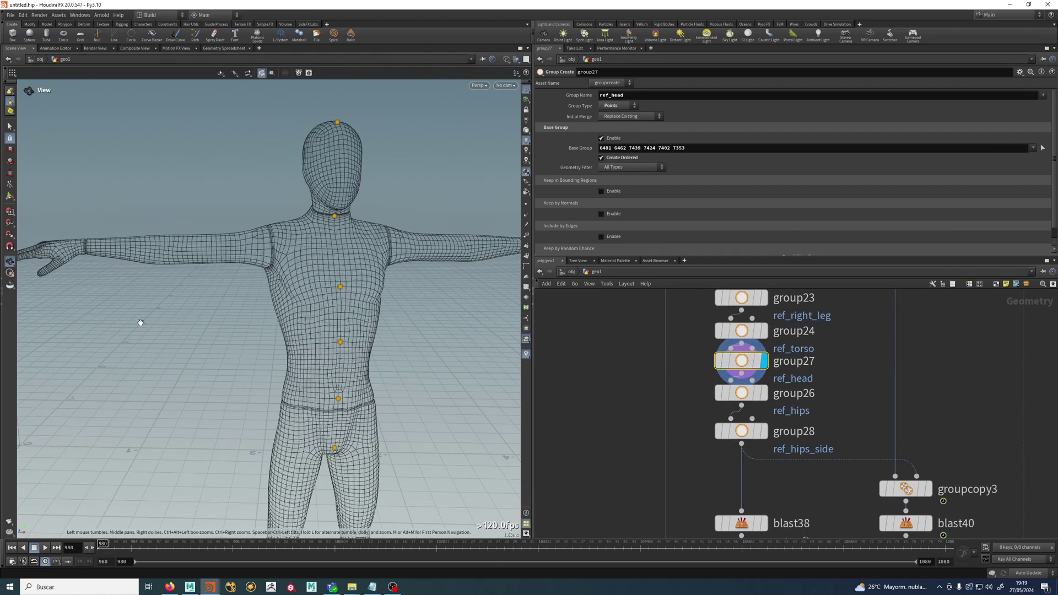
Display group26 and group28 in turn to compare the ref_hips and ref_hips_side points on the two sides of the torso
mouse_move(750, 333)
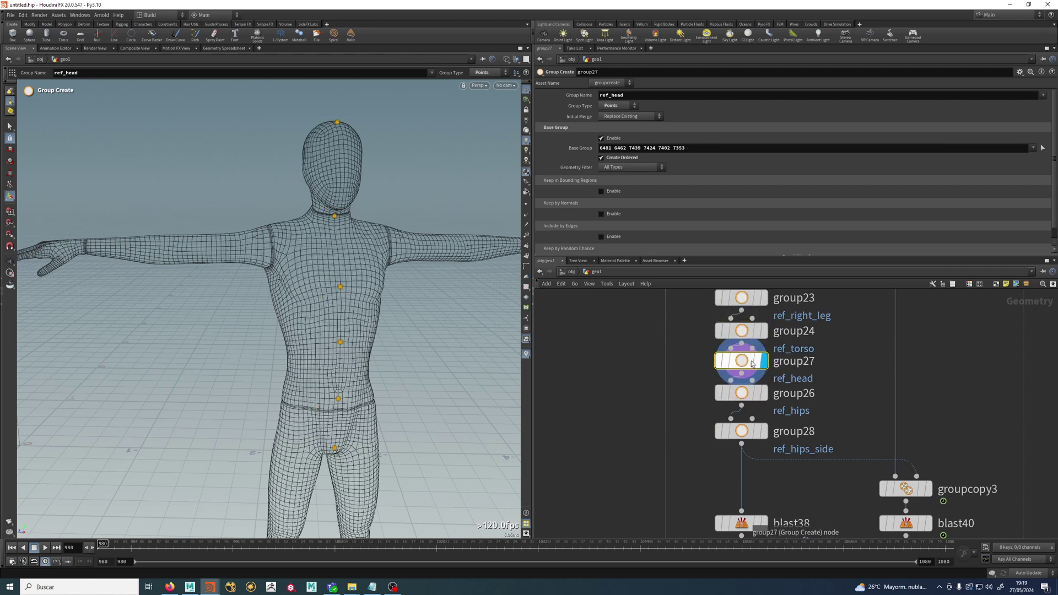
click(749, 393)
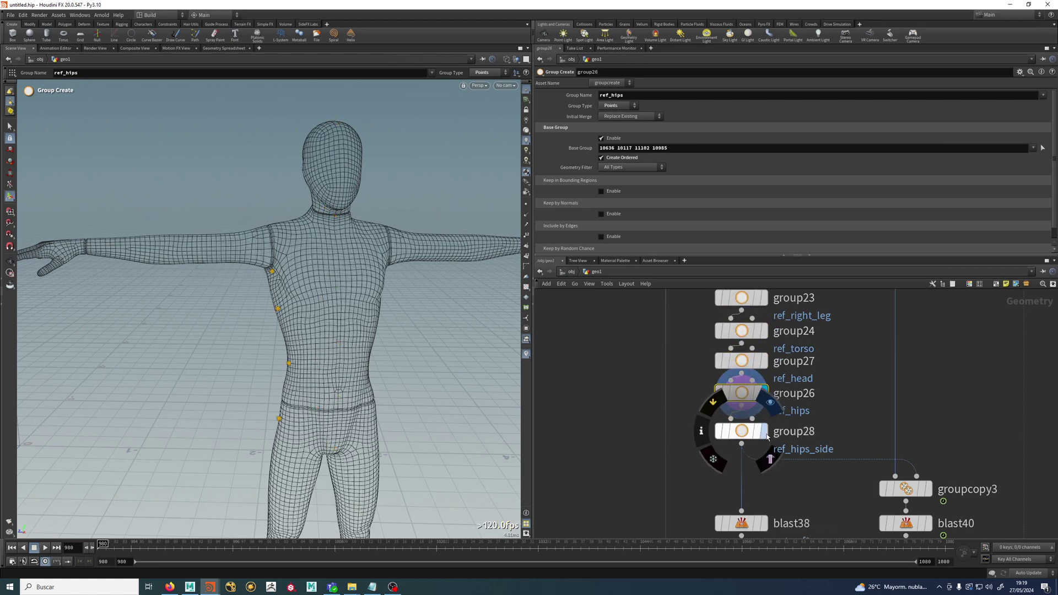
click(765, 434)
alt+middle_drag(321, 395, 307, 349)
alt+drag(307, 349, 237, 330)
alt+middle_drag(331, 285, 314, 290)
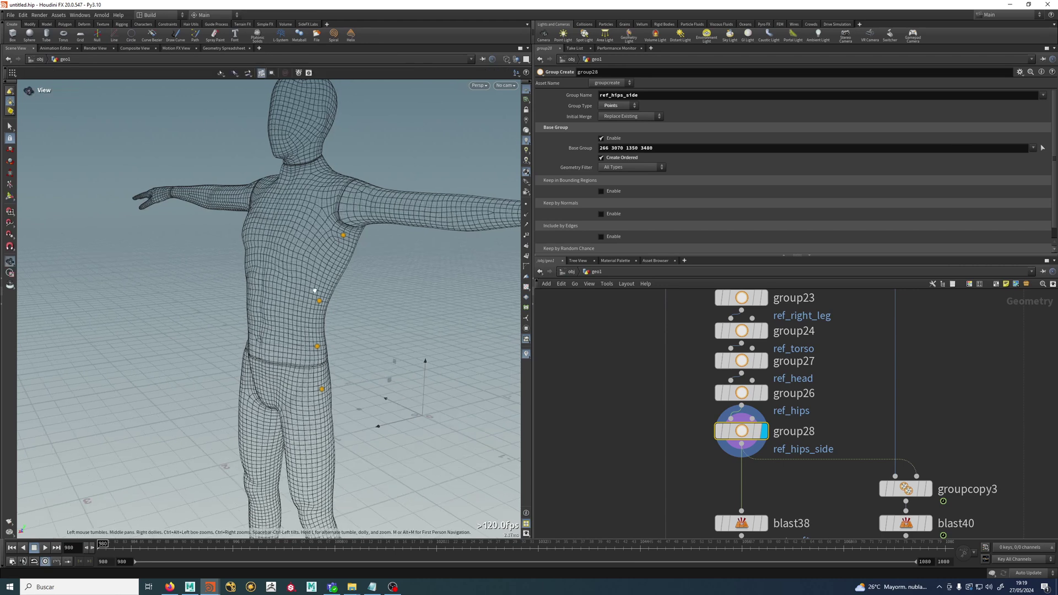
alt+drag(314, 291, 356, 333)
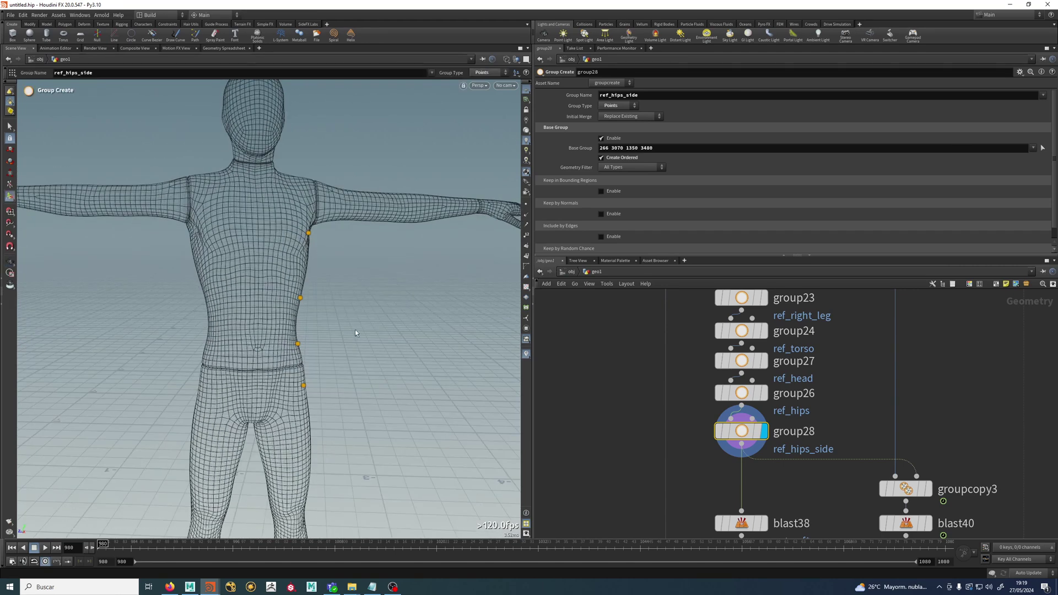
Display groupcopy3 and blast40 in turn to examine the ref_* point groups transferred to the animated character and isolated
middle_drag(828, 406, 780, 338)
click(857, 422)
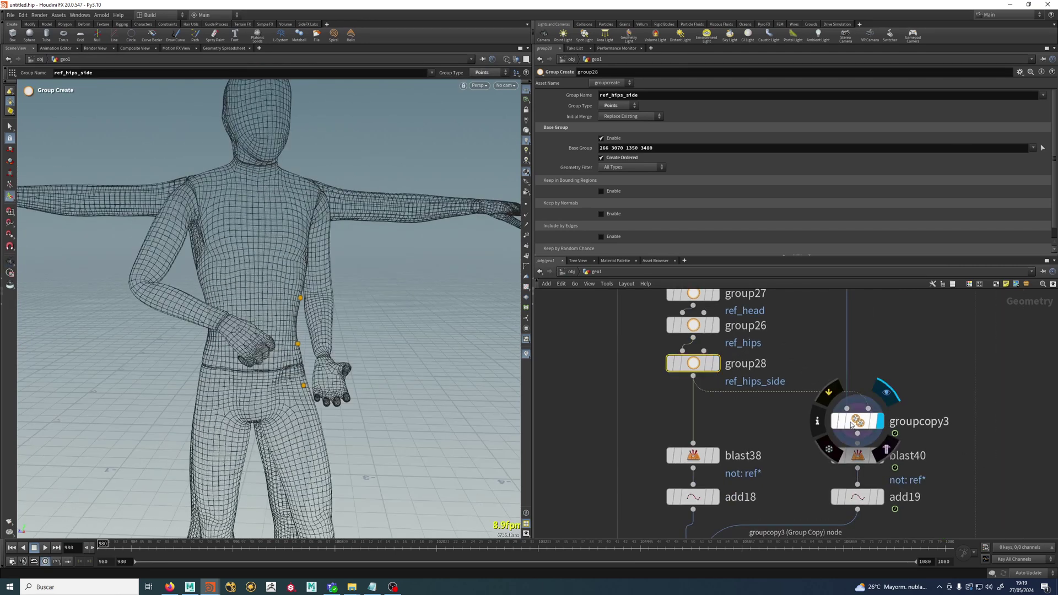
scroll(857, 422, down, 3)
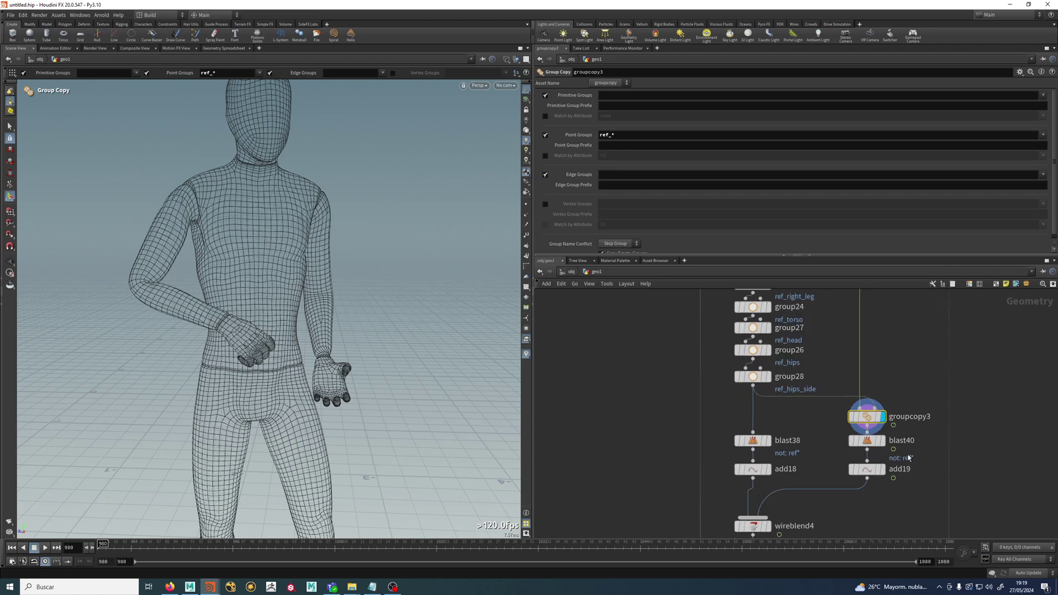
click(881, 441)
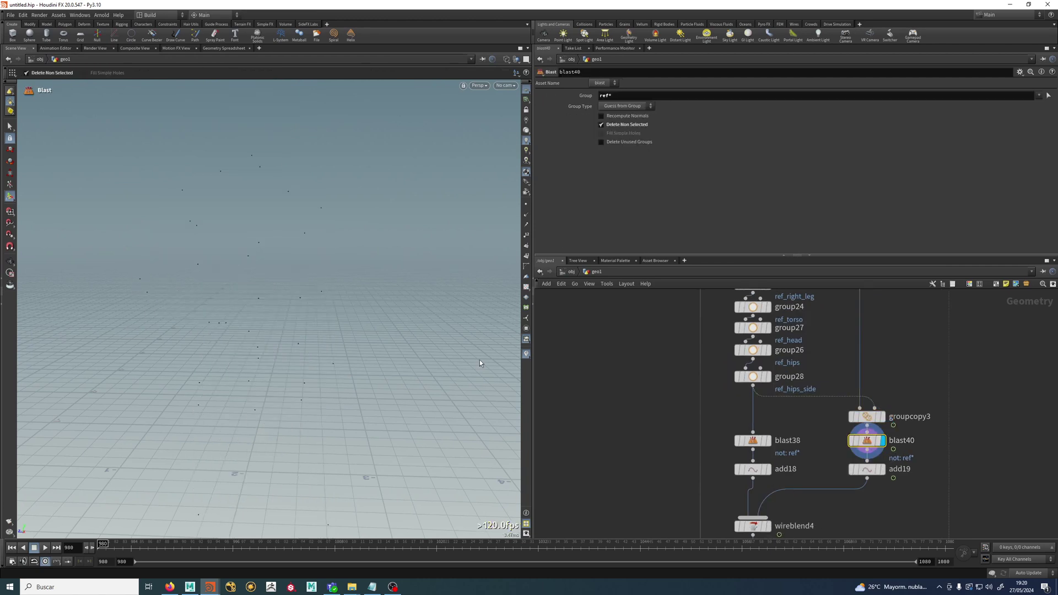
Display add19 and inspect its polygon settings for building separate curves from the ref* groups
click(877, 472)
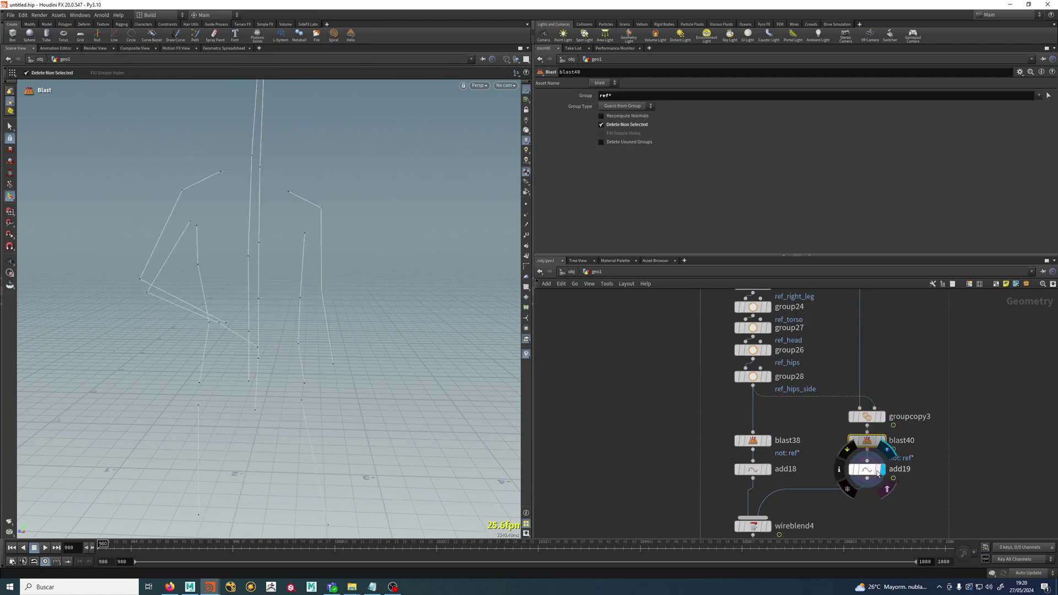
click(872, 438)
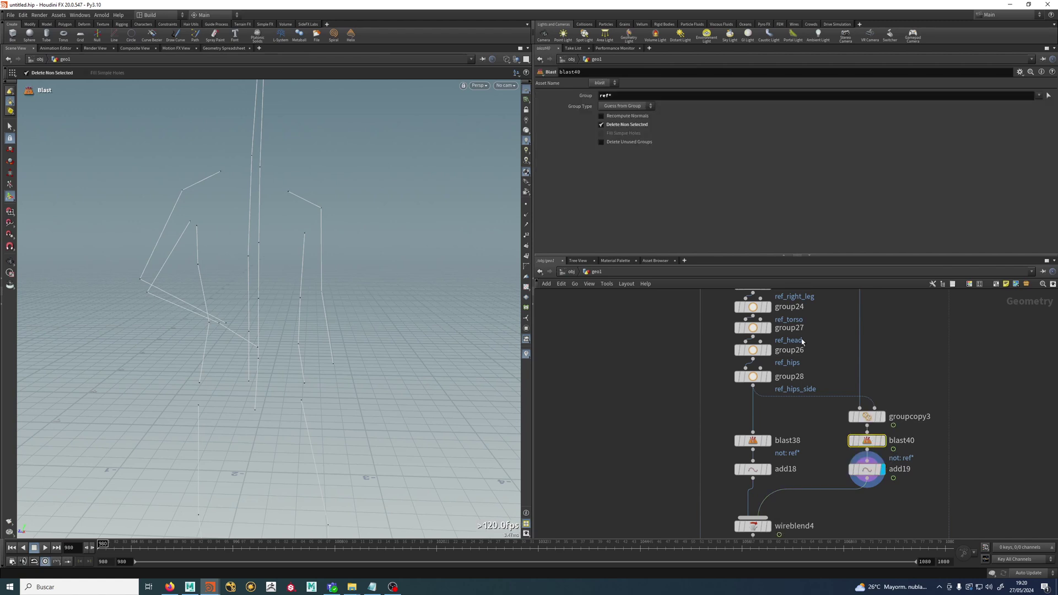
middle_drag(819, 339, 798, 405)
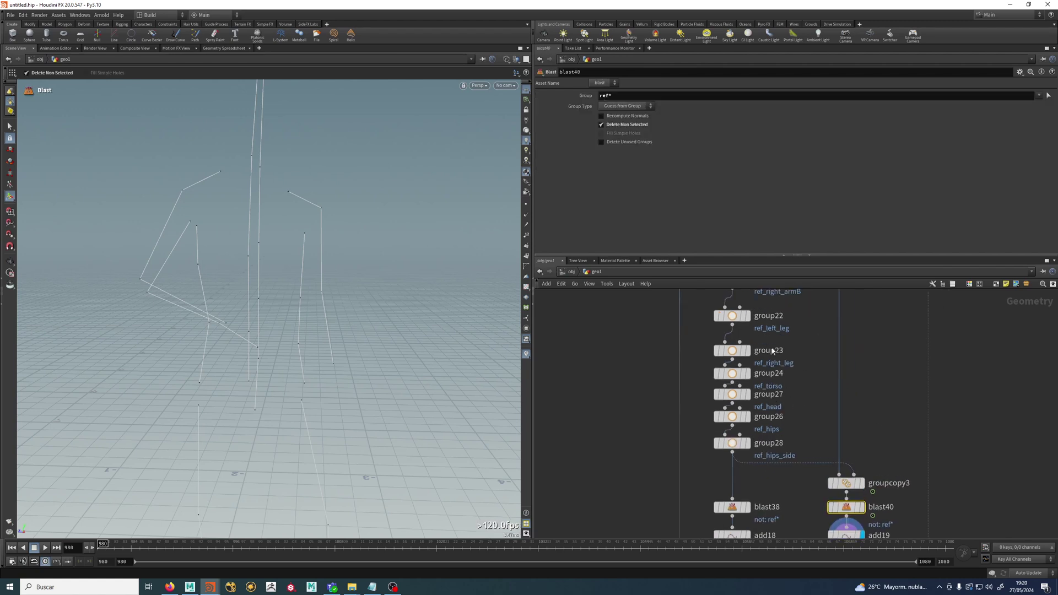
scroll(843, 485, down, 3)
click(842, 461)
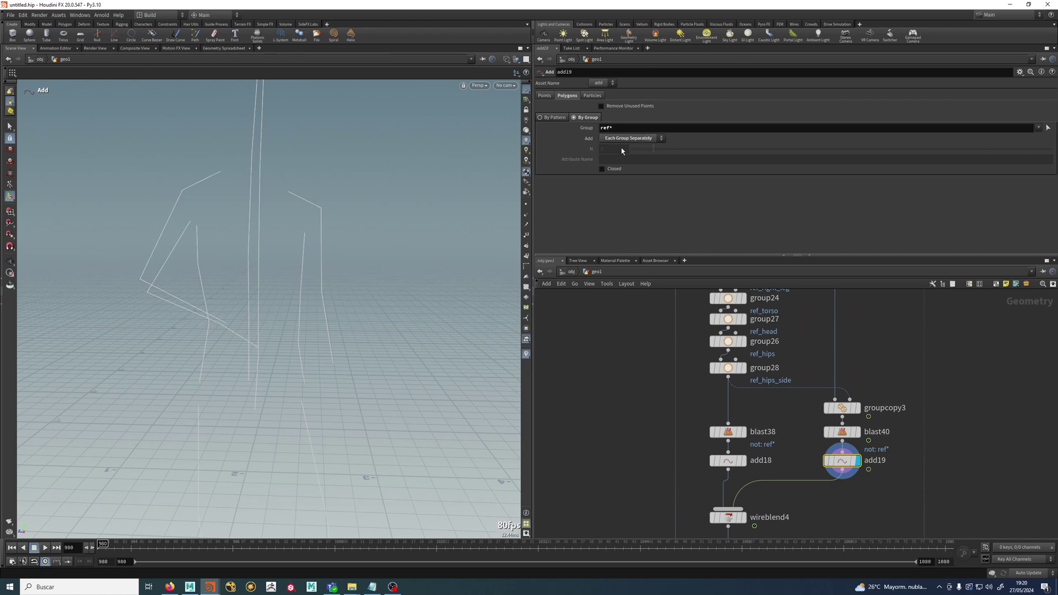
Display add18 and add19 in turn to compare the reference-pose curves with the animated-pose curves
alt+drag(275, 218, 239, 182)
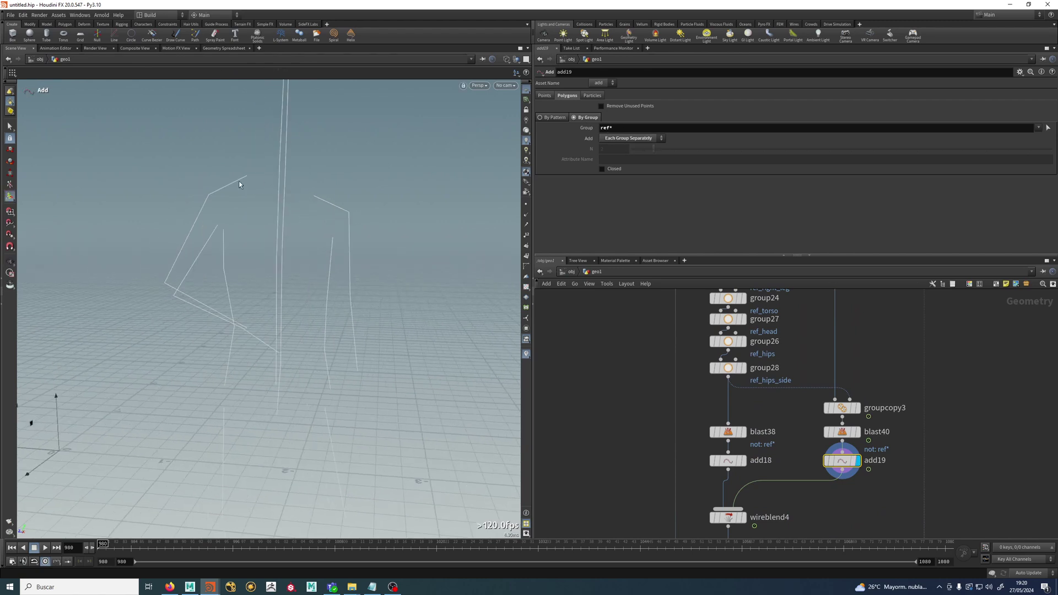
click(738, 458)
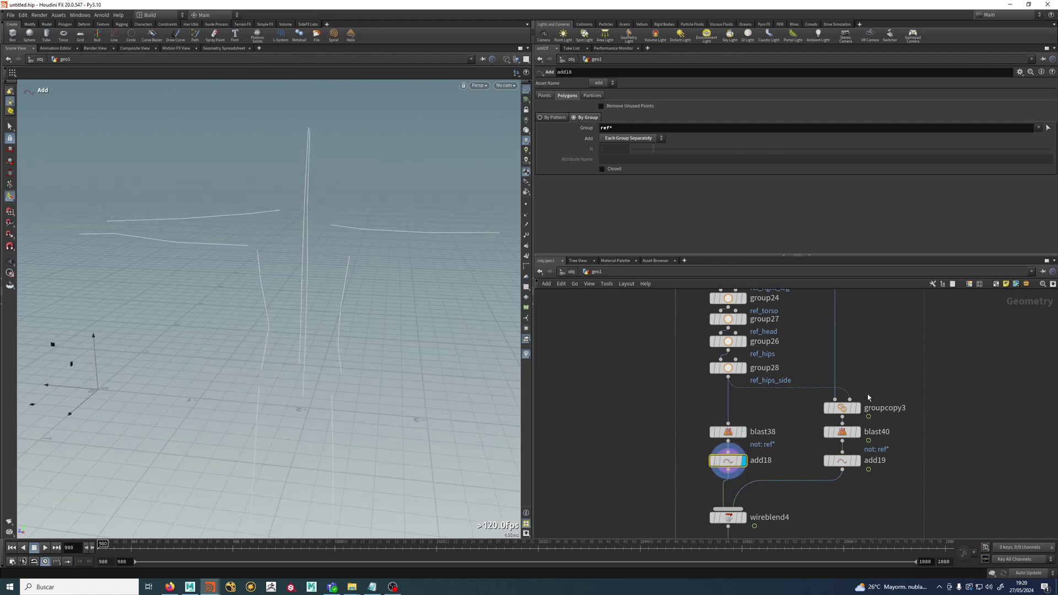
click(858, 460)
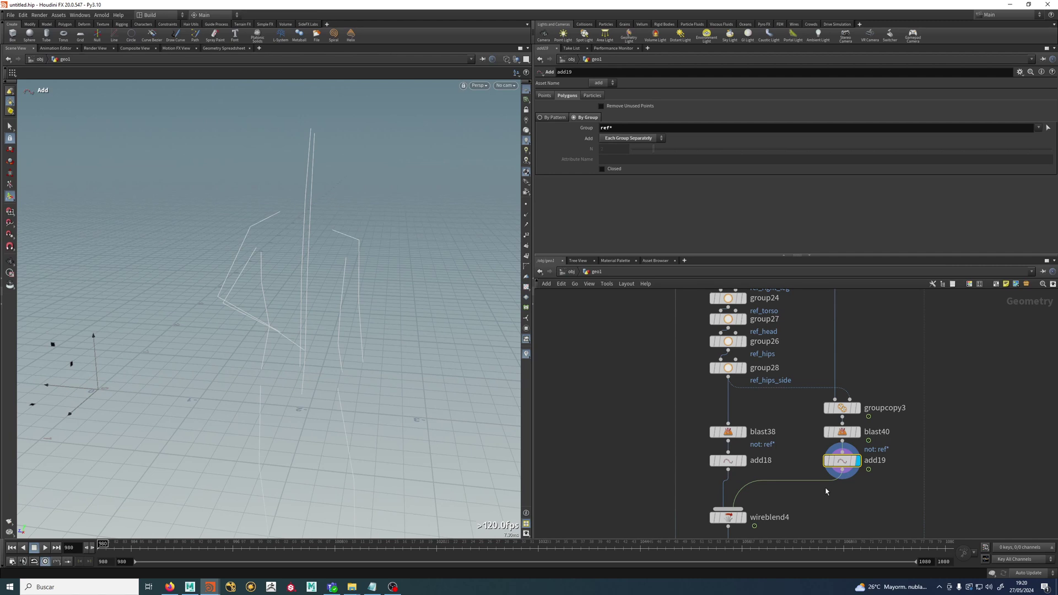
Display wireblend4 and scrub to frame 997 and back to the start to examine the blend between both curve poses
scroll(803, 391, down, 3)
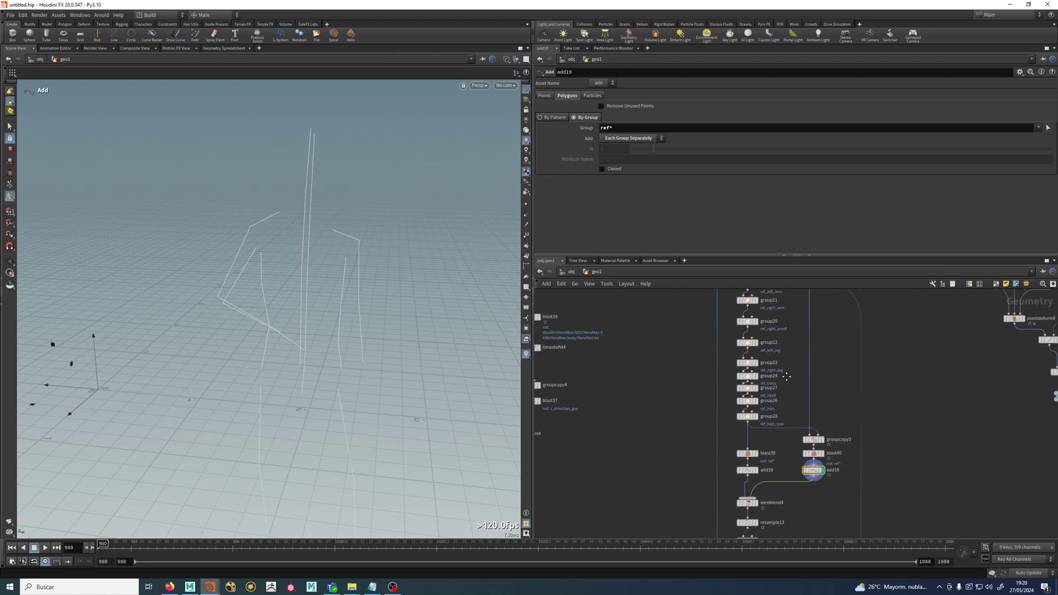
mouse_move(782, 336)
middle_down()
mouse_move(757, 523)
mouse_move(786, 461)
mouse_move(788, 325)
middle_up()
scroll(788, 424, up, 8)
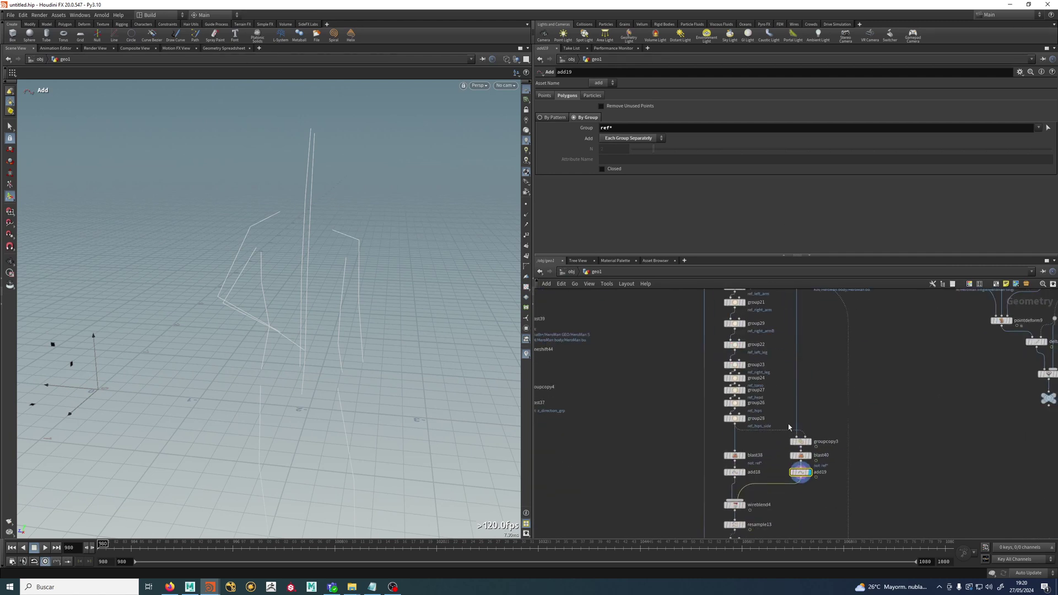
click(748, 394)
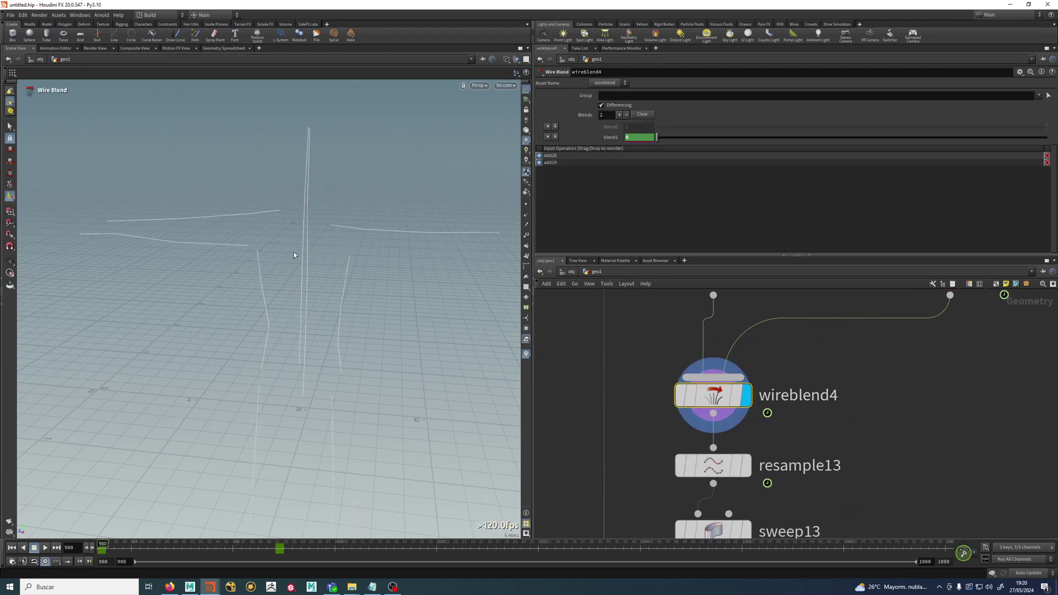
alt+middle_drag(156, 238, 164, 238)
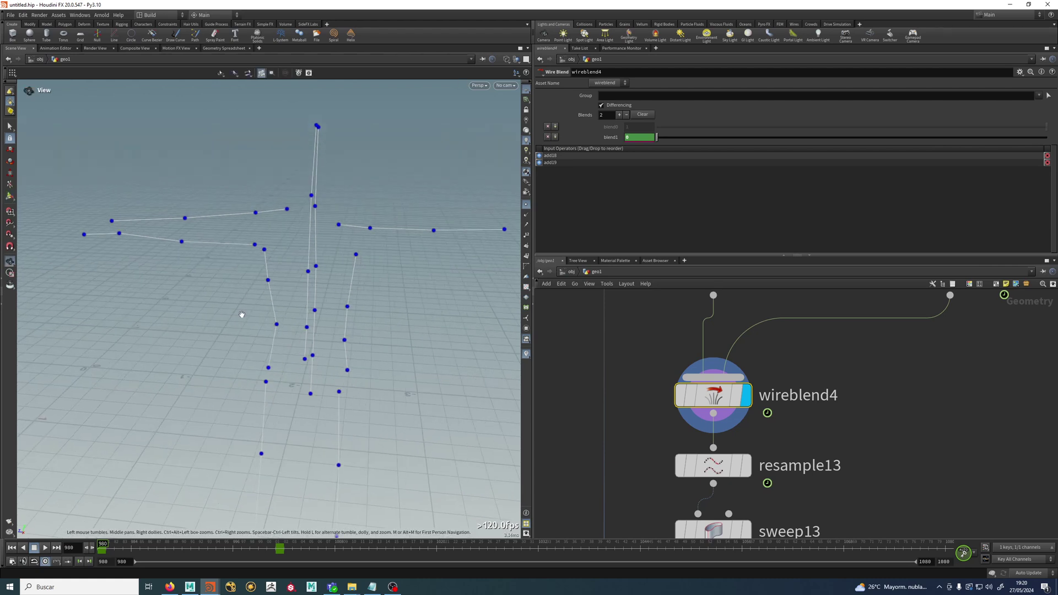
drag(109, 546, 243, 543)
mouse_move(249, 331)
alt+mouse_down()
mouse_move(234, 315)
mouse_move(253, 348)
alt+mouse_up()
key(Return)
alt+drag(214, 320, 401, 326)
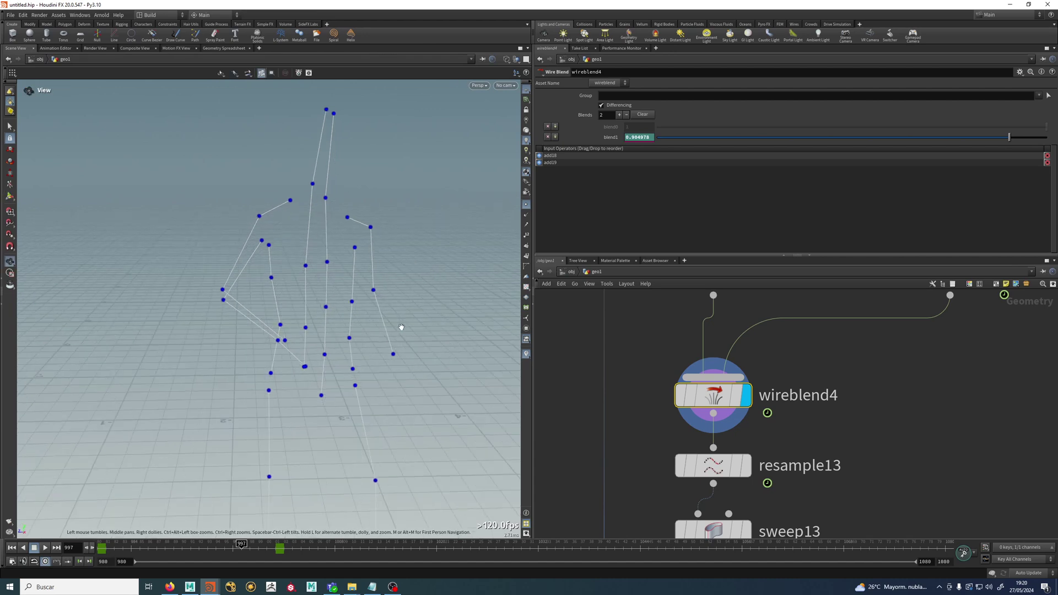
drag(242, 547, 101, 548)
Display resample13 and scrub to frame 997 to examine the resampled curve points and segment settings
scroll(793, 419, down, 4)
middle_drag(789, 446, 805, 413)
scroll(786, 415, up, 2)
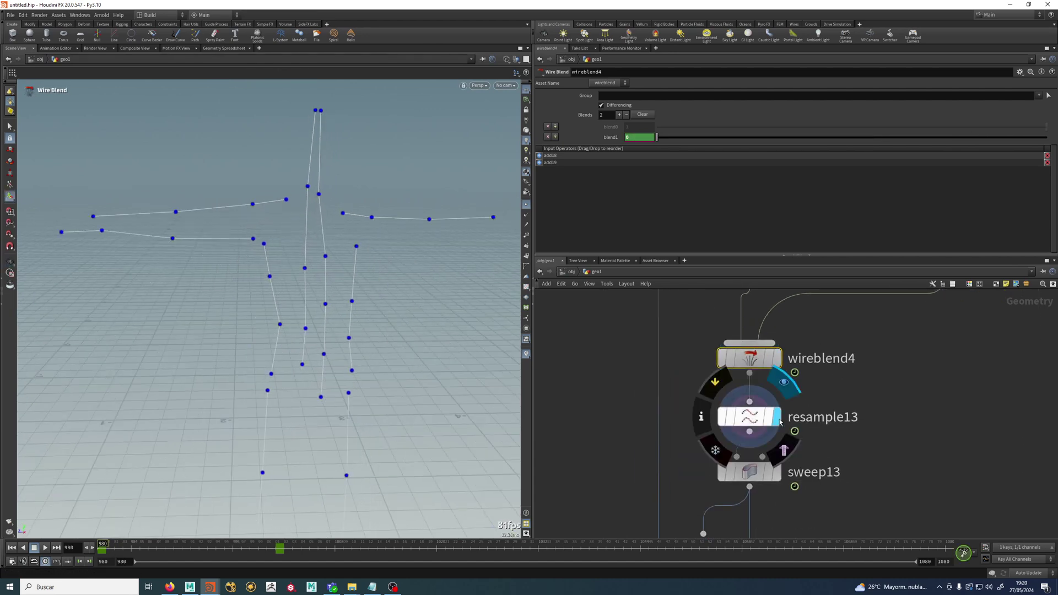
click(777, 417)
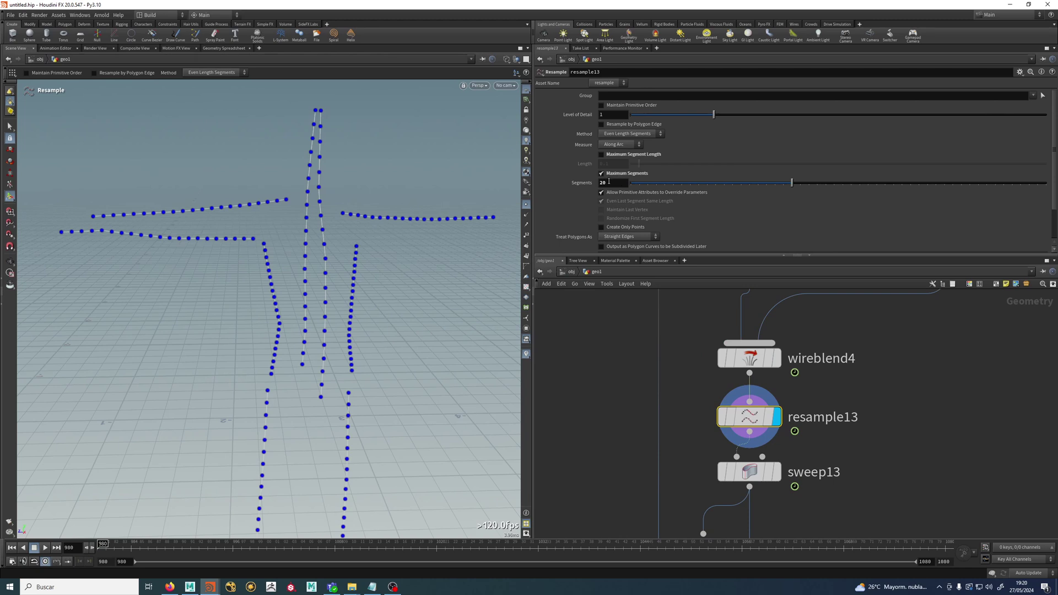
drag(153, 543, 251, 545)
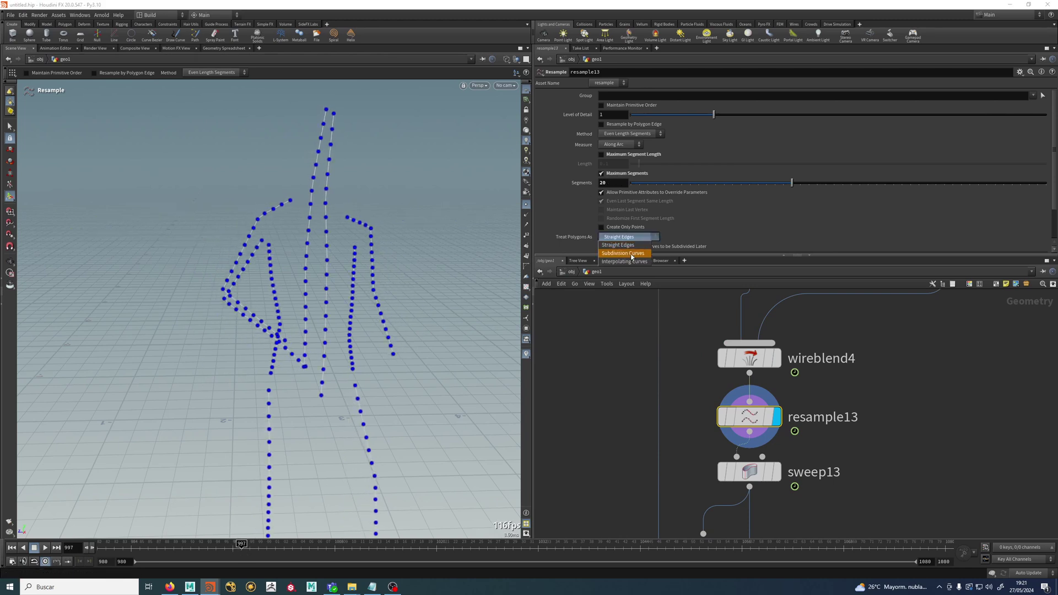
Try Interpolating Curves for how resample13 treats polygons, and restore Straight Edges
click(632, 254)
click(632, 260)
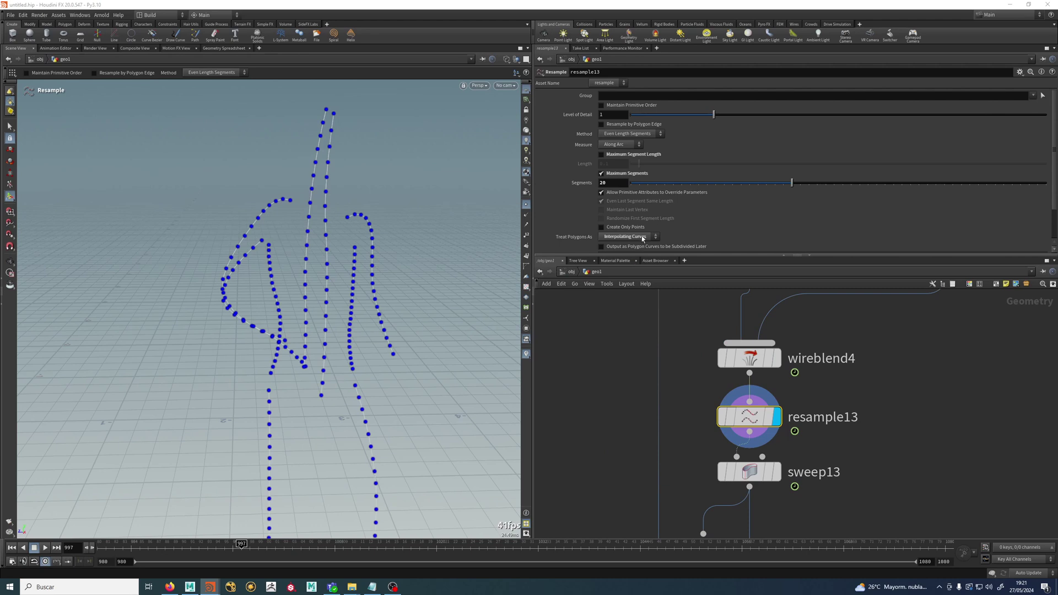
click(642, 236)
click(632, 246)
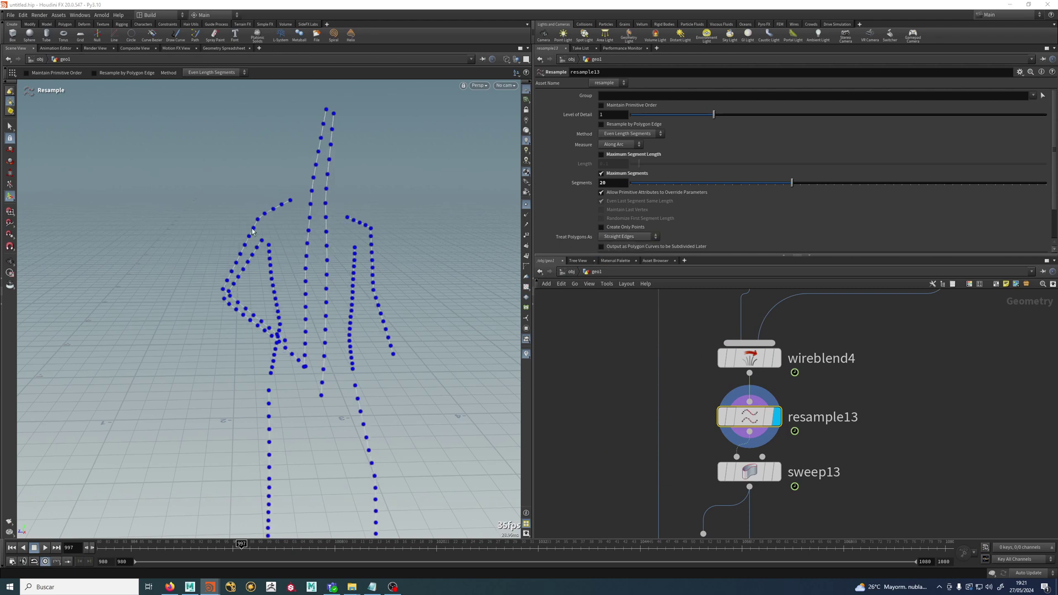
Display sweep13's tube geometry and turn off the viewport point markers
alt+drag(418, 330, 343, 281)
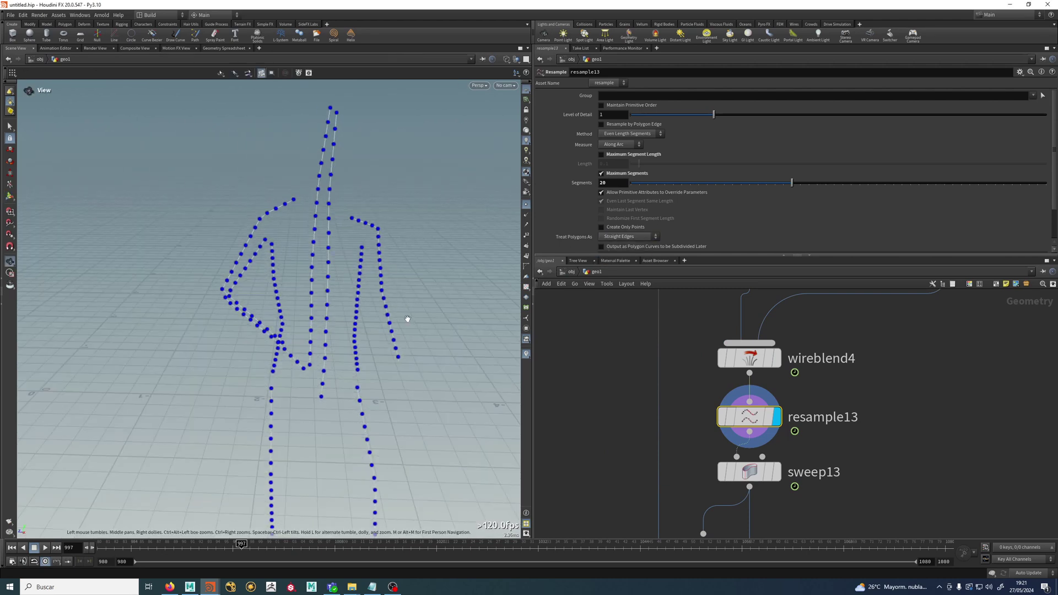
alt+middle_drag(413, 323, 406, 293)
scroll(406, 293, down, 1)
middle_drag(870, 463, 883, 402)
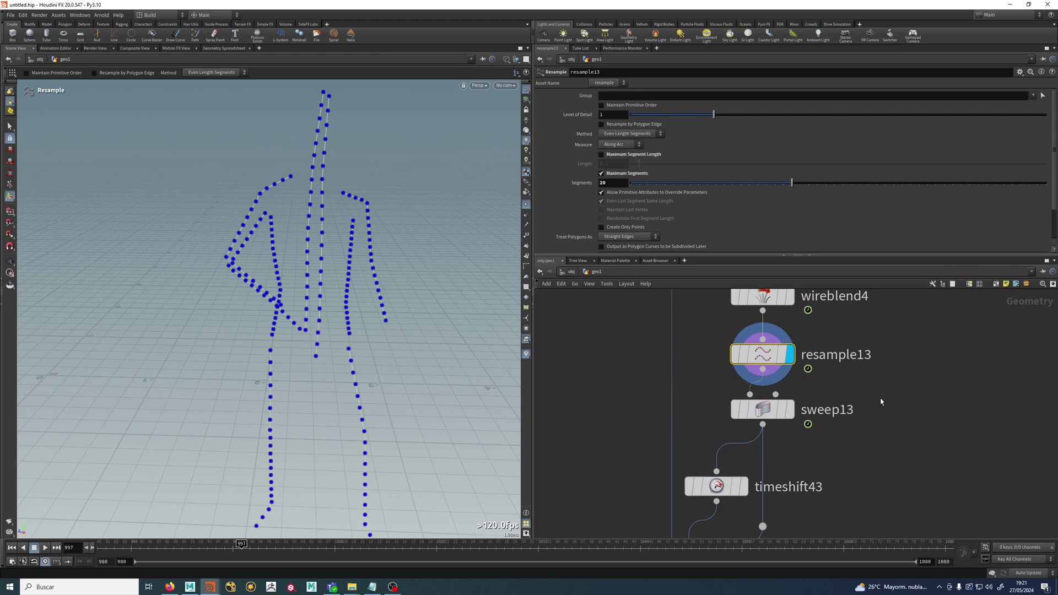
click(795, 411)
click(527, 204)
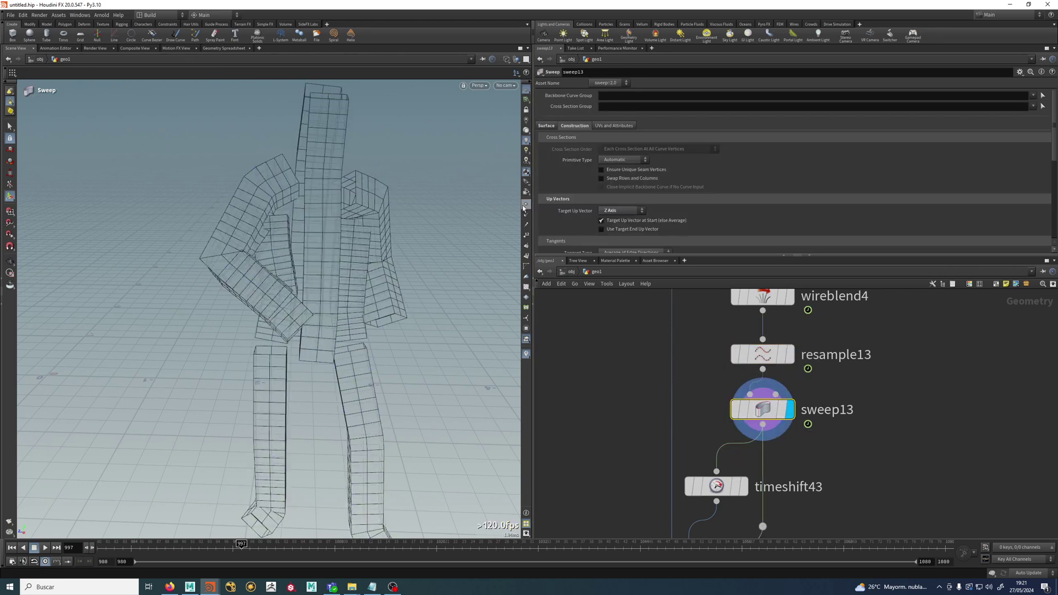
Switch the viewport from wireframe to solid shading and examine the swept tubes from another angle
alt+drag(424, 227, 381, 248)
key(shift+w)
alt+middle_drag(403, 248, 398, 204)
drag(398, 204, 361, 244)
key(Return)
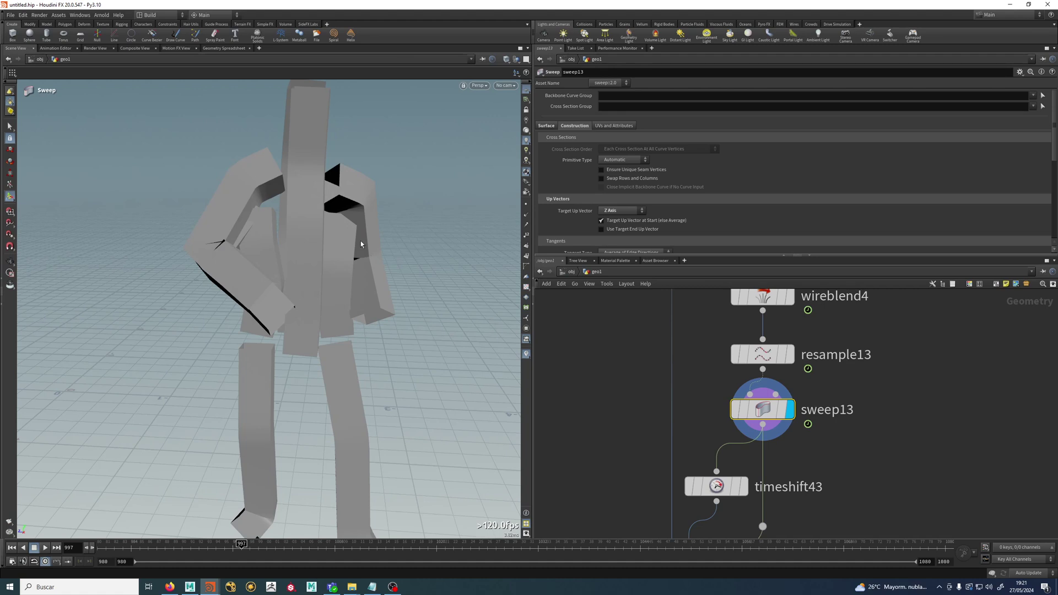
Keep sweep13's surface shape as Square Tube, set its width to 0.0915, and overlay wireframe on the shading
click(546, 126)
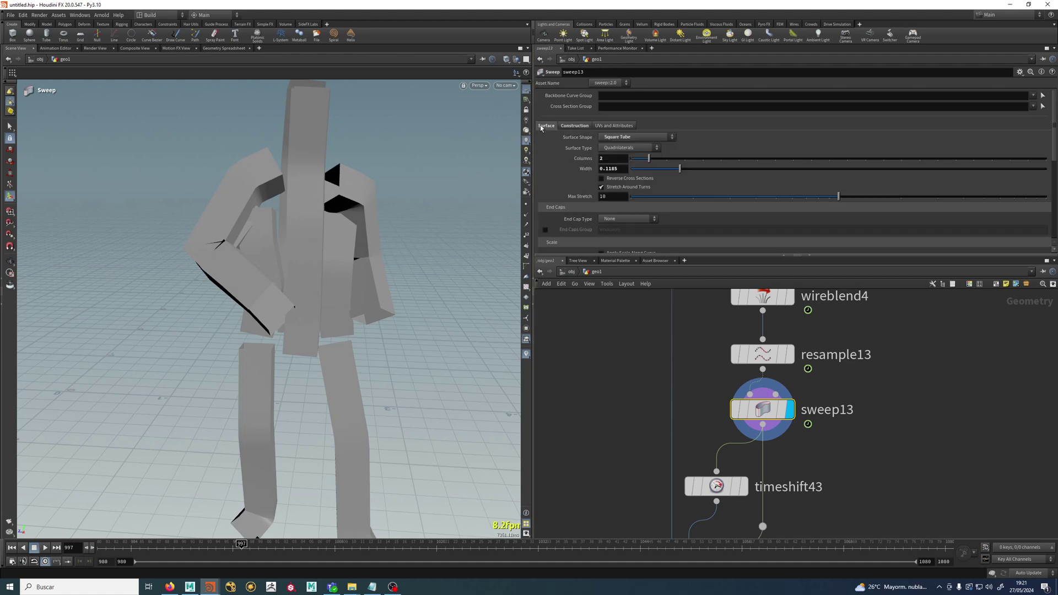
click(617, 138)
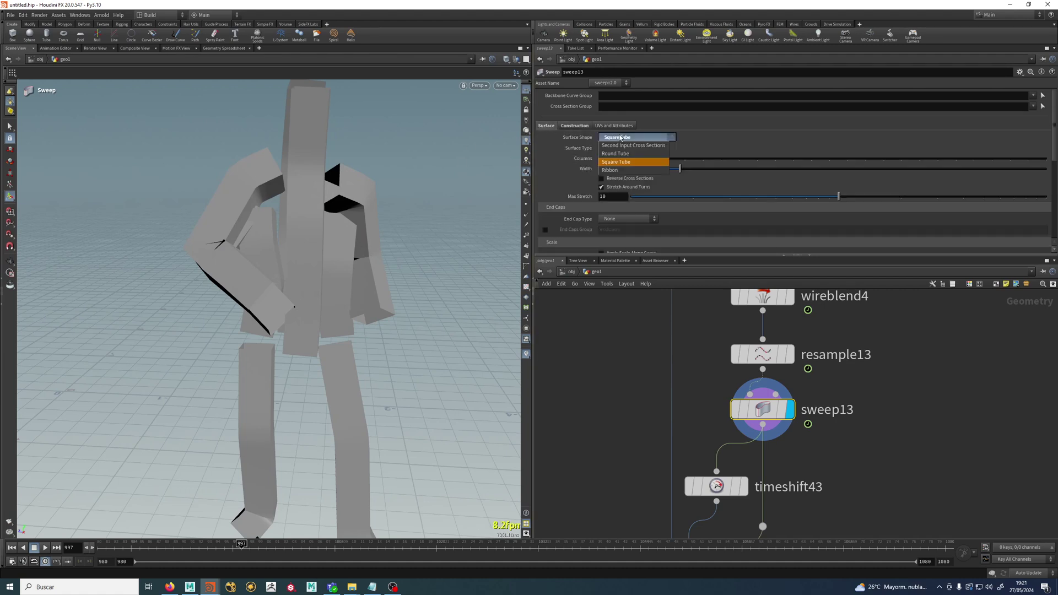
click(616, 162)
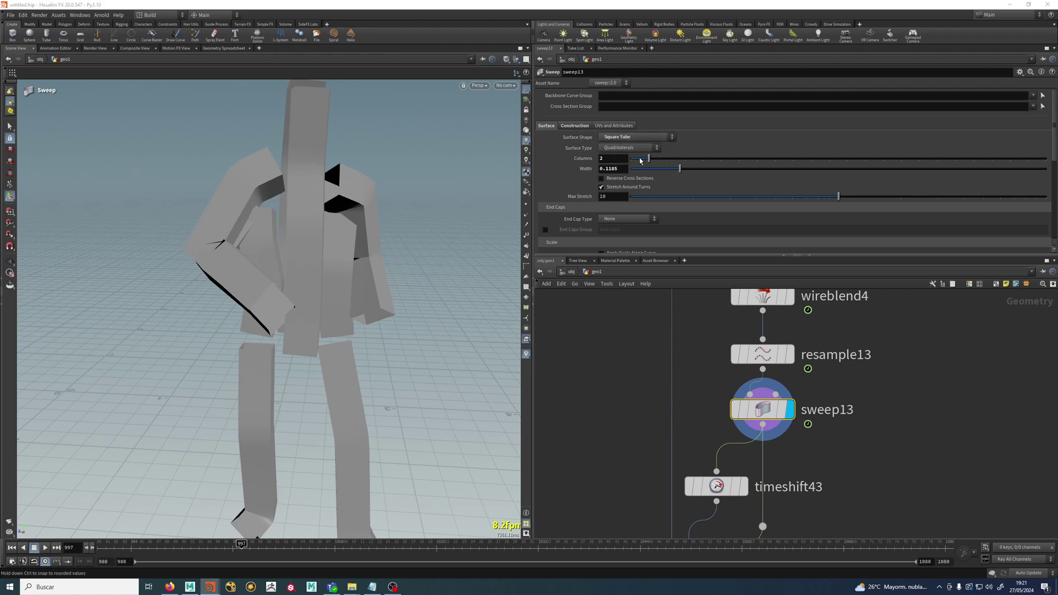
drag(679, 171, 651, 171)
key(shift+w)
mouse_move(331, 244)
alt+middle_down()
mouse_move(350, 226)
mouse_move(314, 247)
alt+middle_up()
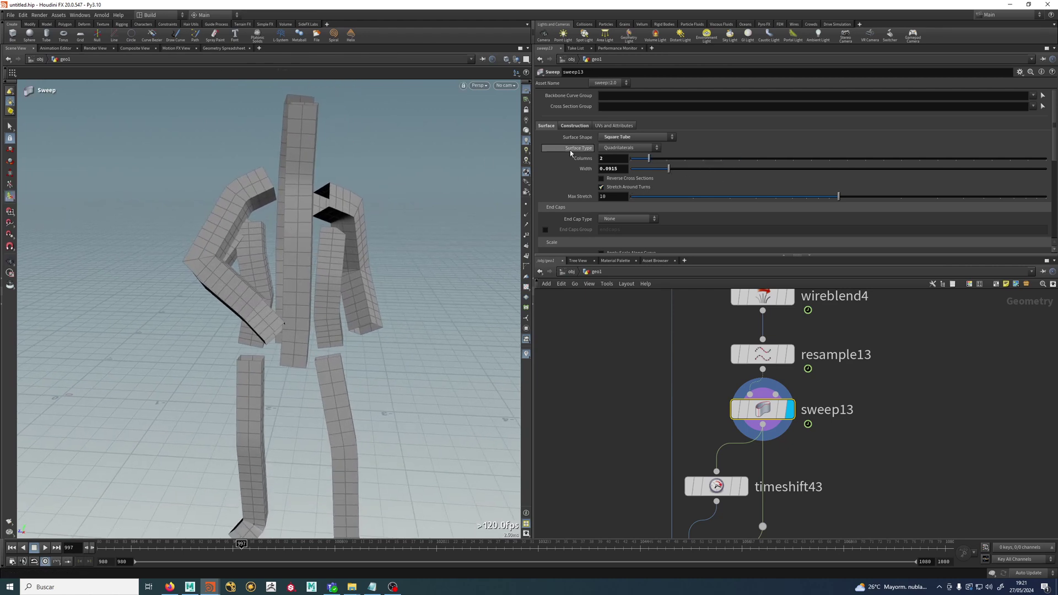
Try Curve Normal as sweep13's target up vector, and scrub from the first frame to 993 to check the tubes
click(574, 125)
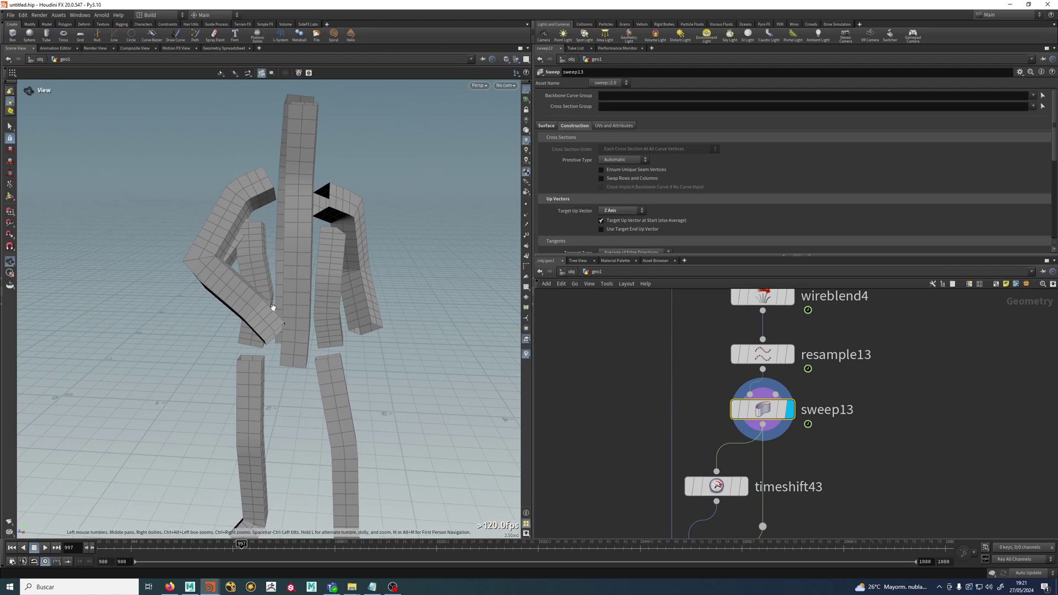
alt+middle_drag(271, 307, 278, 305)
drag(161, 546, 91, 546)
click(623, 212)
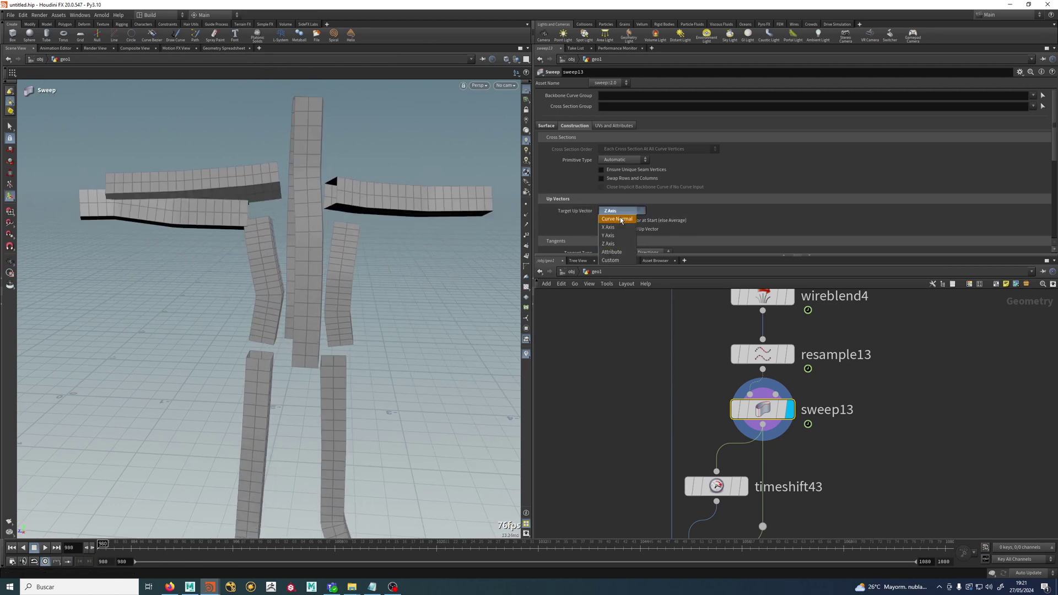
click(614, 214)
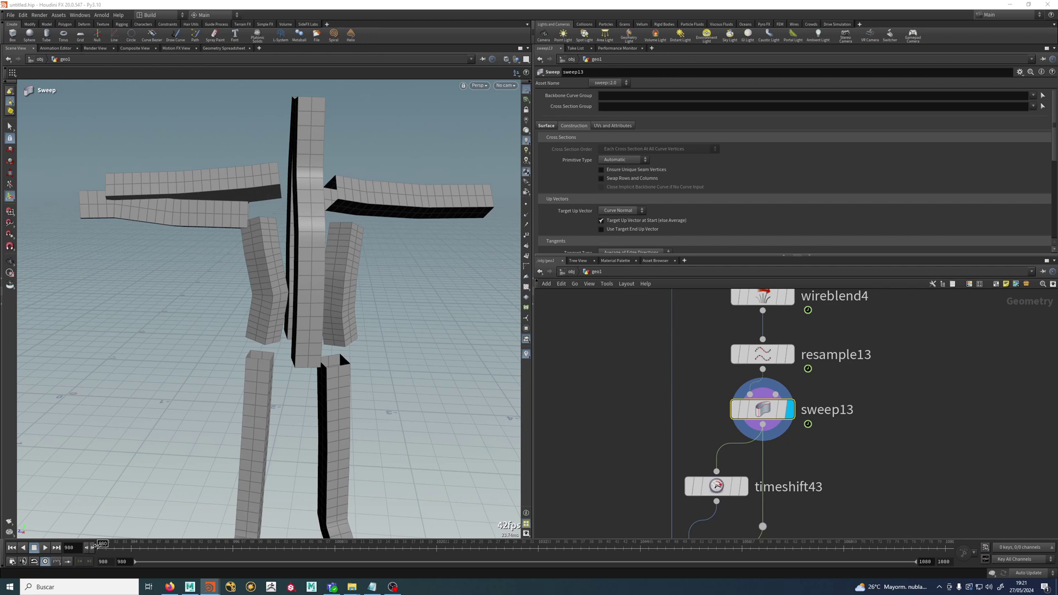
drag(96, 546, 211, 526)
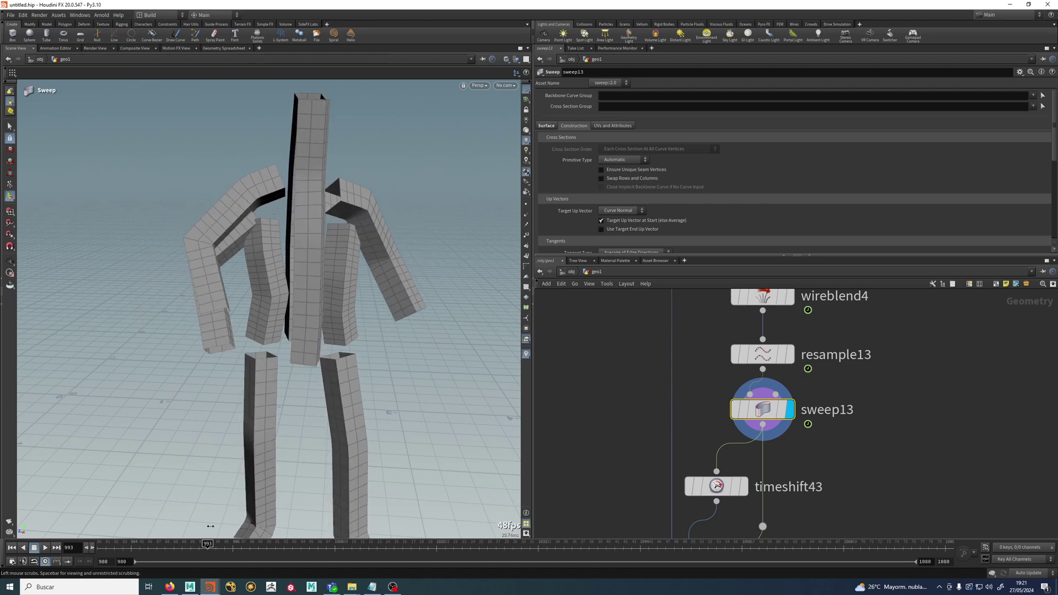
alt+drag(270, 249, 344, 288)
Return to the first frame and restore sweep13's target up vector to Z Axis
drag(172, 548, 102, 547)
click(619, 211)
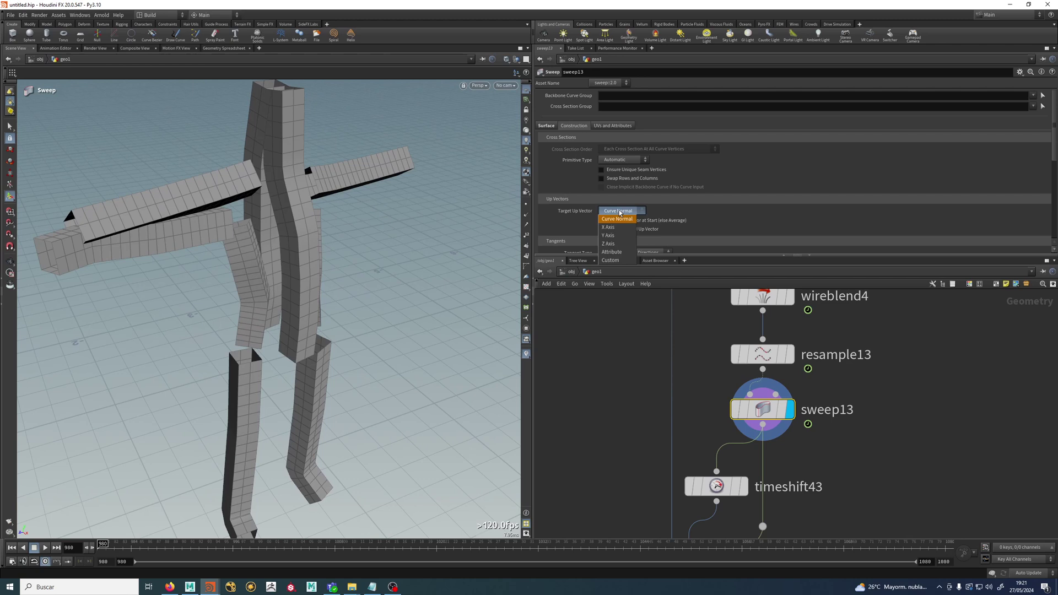
click(619, 244)
Scrub to frame 1005 and examine the swept tubes as they blend into the animated pose
drag(354, 314, 318, 268)
scroll(318, 268, down, 1)
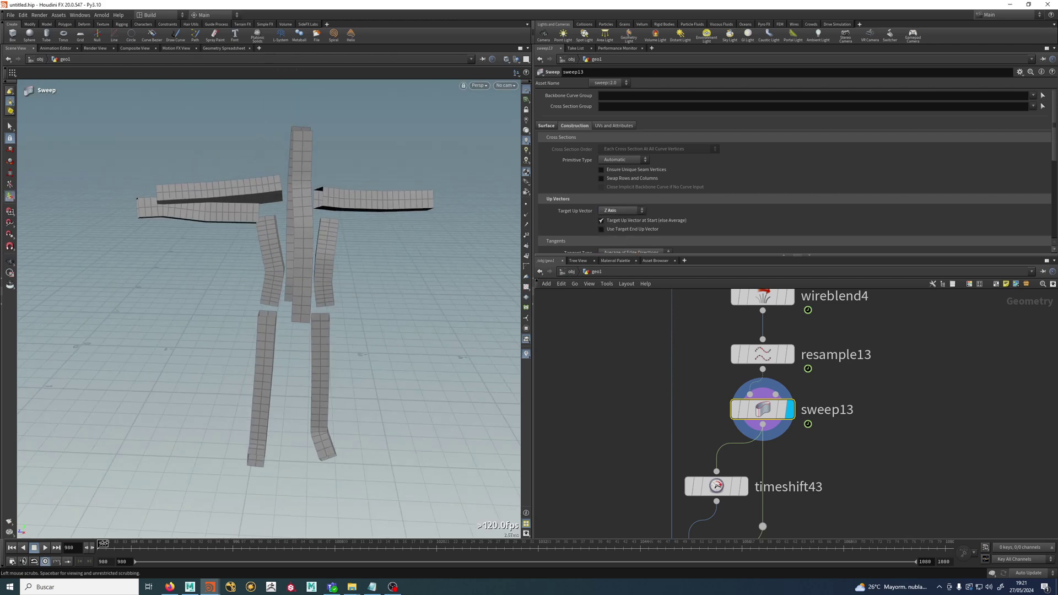
drag(104, 543, 312, 542)
scroll(330, 342, down, 1)
alt+drag(386, 353, 451, 366)
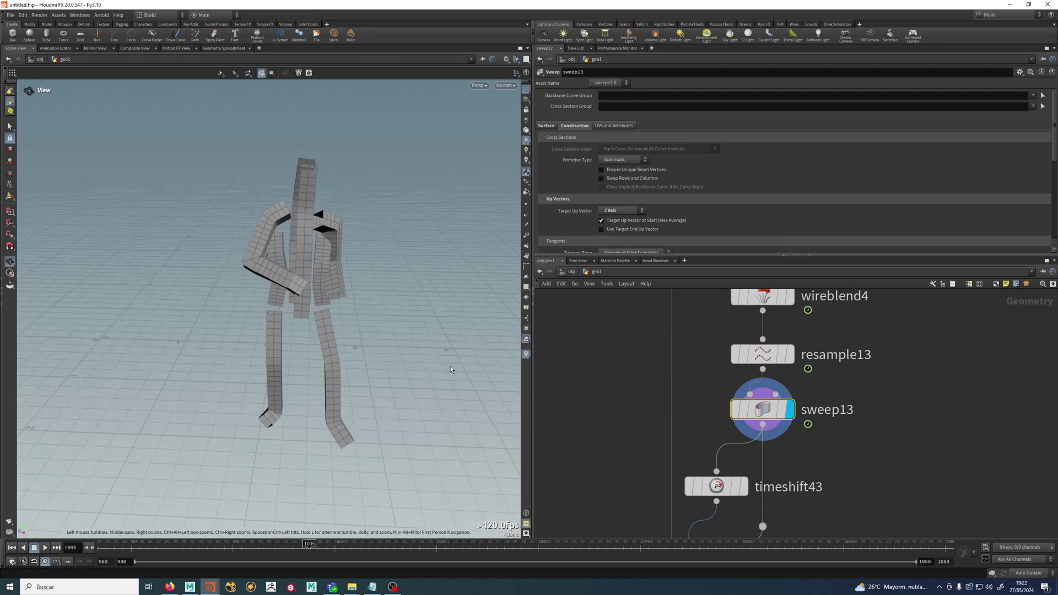
Display timeshift43 and then pointdeform8, and turn off the wireframe overlay on the deformed body
middle_drag(835, 495, 848, 391)
click(757, 382)
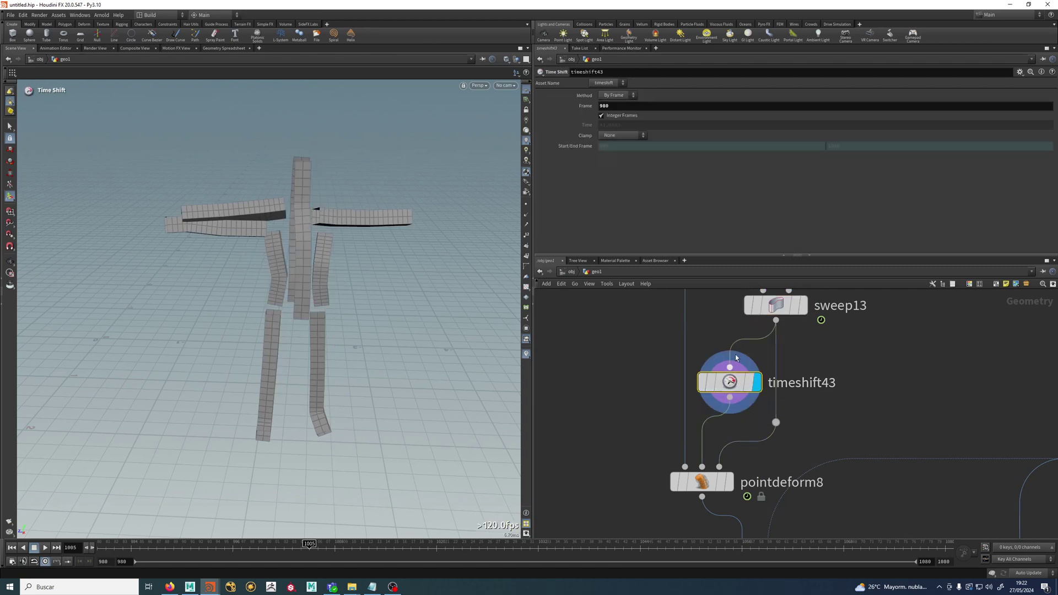
middle_drag(611, 450, 613, 406)
click(730, 437)
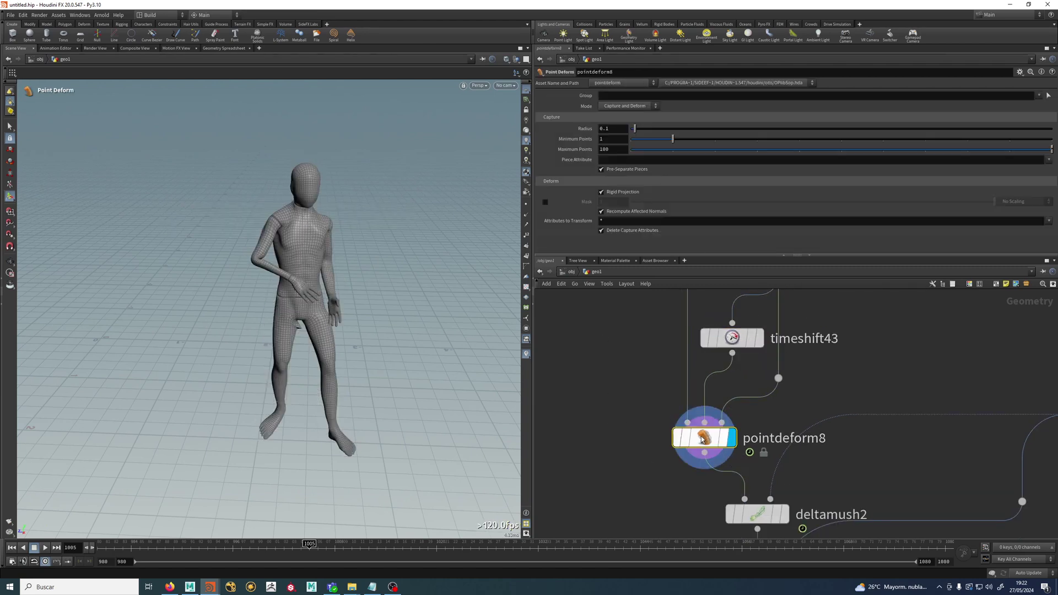
key(Return)
scroll(328, 293, up, 2)
mouse_move(328, 293)
alt+mouse_down()
mouse_move(357, 302)
mouse_move(290, 311)
alt+mouse_up()
key(shift+w)
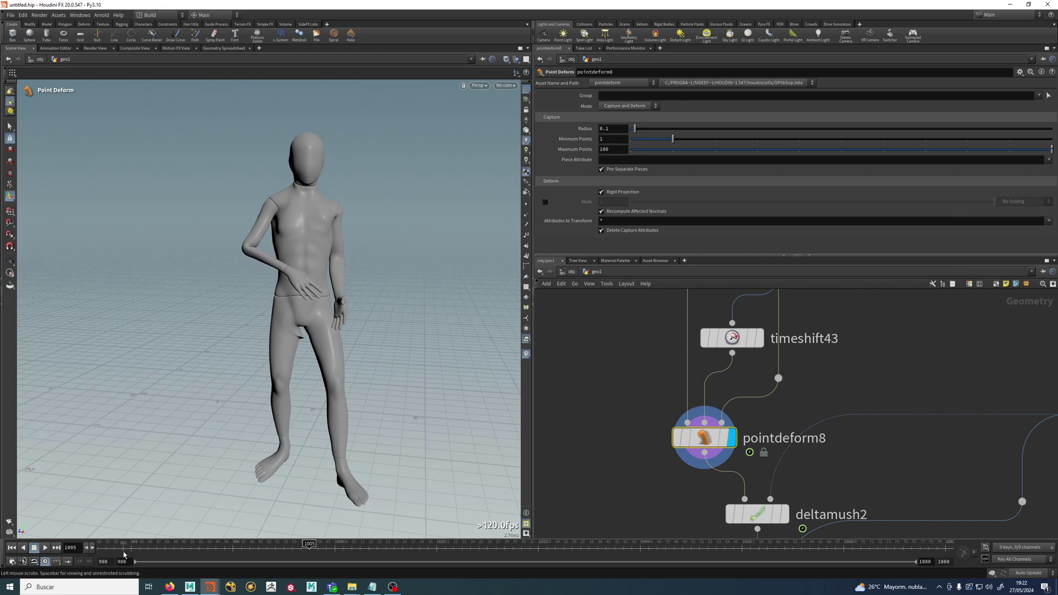
Scrub pointdeform8's body deformation to frame 1000, inspect the pose, and return to the first frame
drag(124, 554, 186, 561)
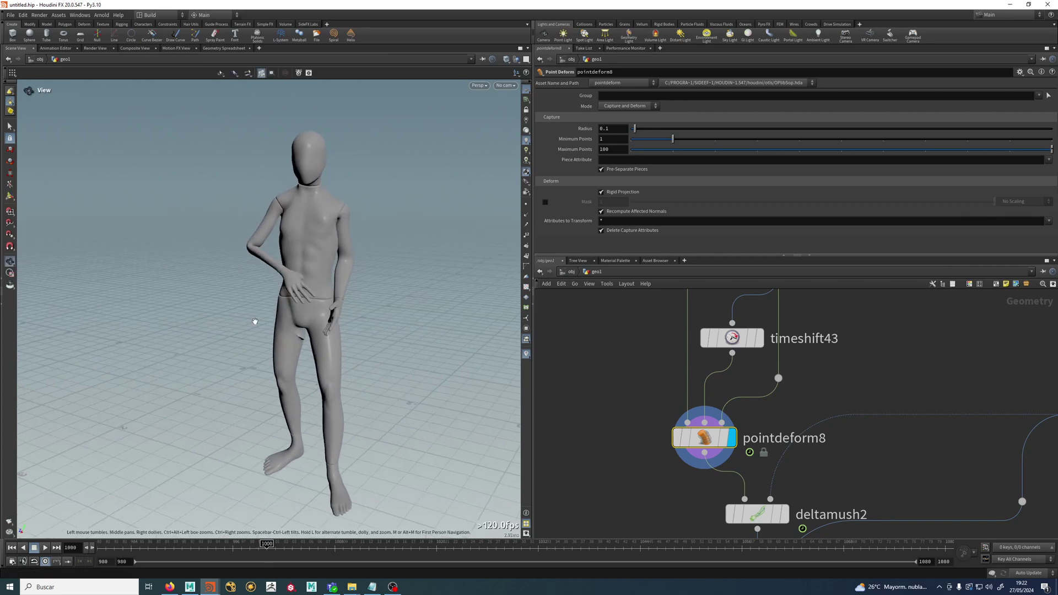
mouse_move(298, 343)
alt+middle_down()
mouse_move(288, 284)
mouse_move(291, 325)
alt+middle_up()
scroll(288, 284, up, 3)
key(Return)
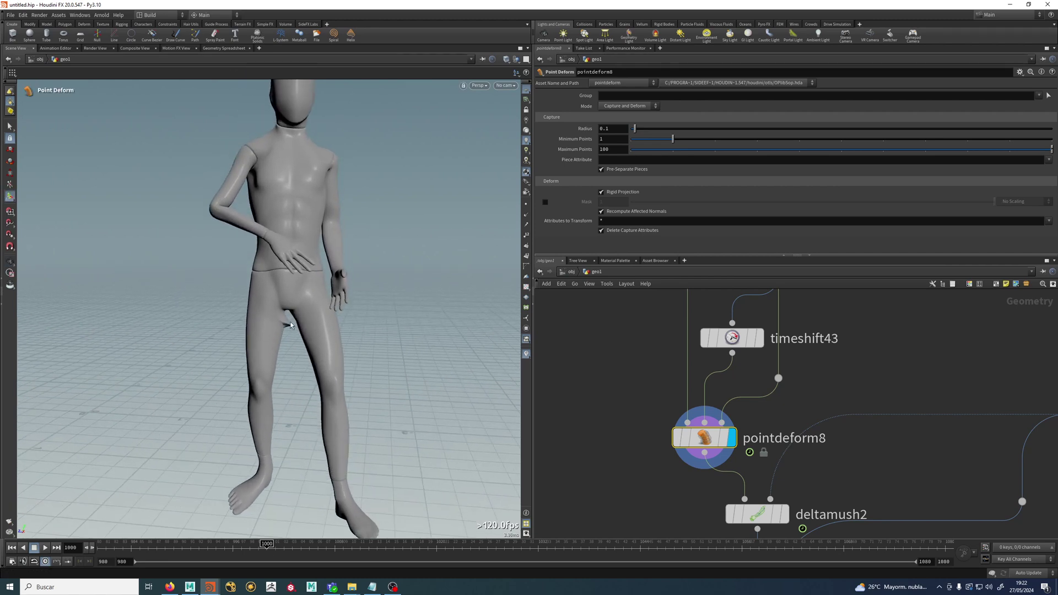
drag(253, 548, 100, 548)
alt+right_drag(401, 435, 355, 368)
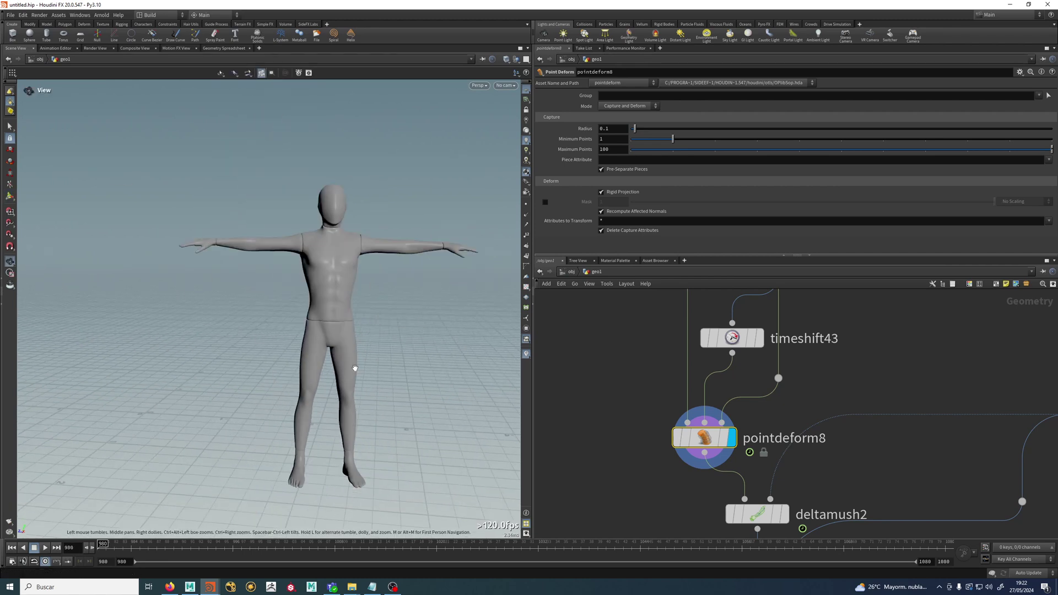
alt+middle_drag(355, 368, 297, 333)
Display blast43 below object_merge4 to view the animation's first-frame body at the start of the timeline
scroll(870, 498, down, 5)
middle_drag(905, 443, 849, 507)
middle_drag(911, 299, 853, 484)
scroll(824, 342, up, 1)
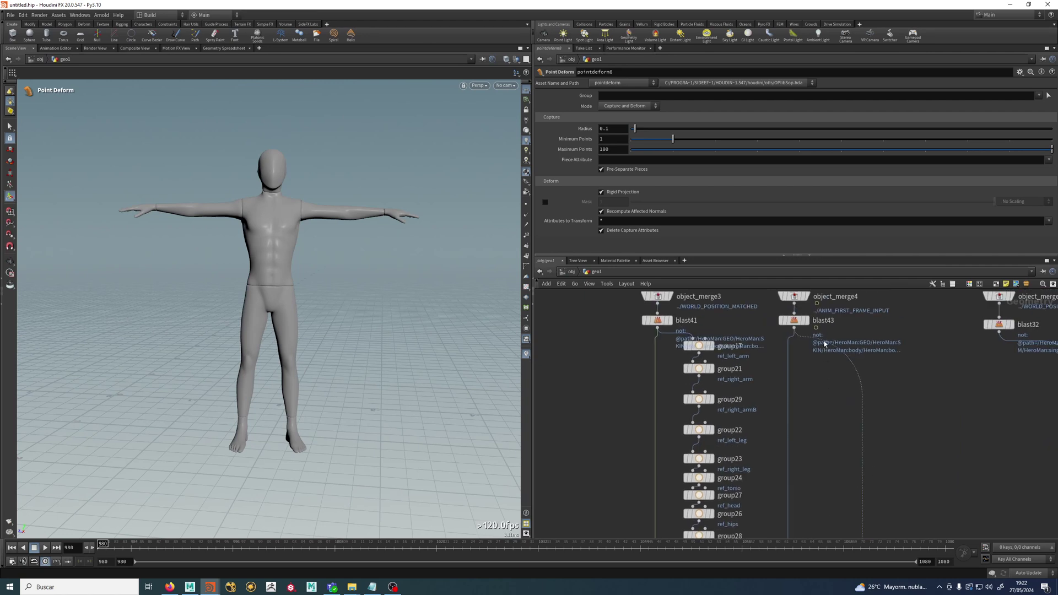
scroll(808, 325, down, 1)
click(807, 324)
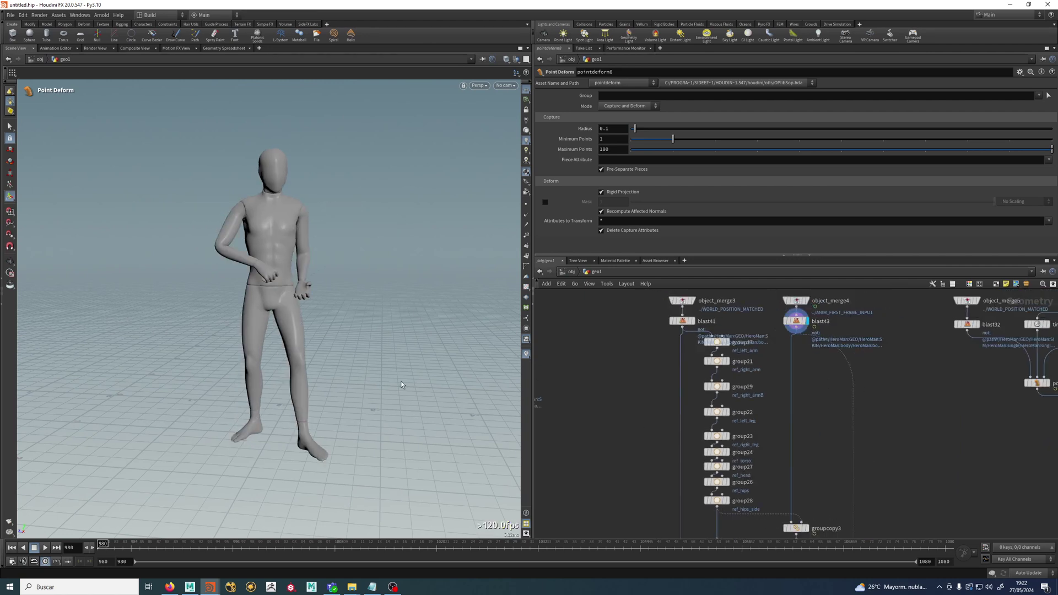
drag(133, 546, 6, 526)
Display deltamush2 and scrub from the first frame to 1004 to check the smoothed deformation
scroll(814, 469, down, 3)
middle_drag(814, 469, 864, 330)
scroll(864, 406, up, 3)
scroll(833, 460, up, 3)
click(832, 402)
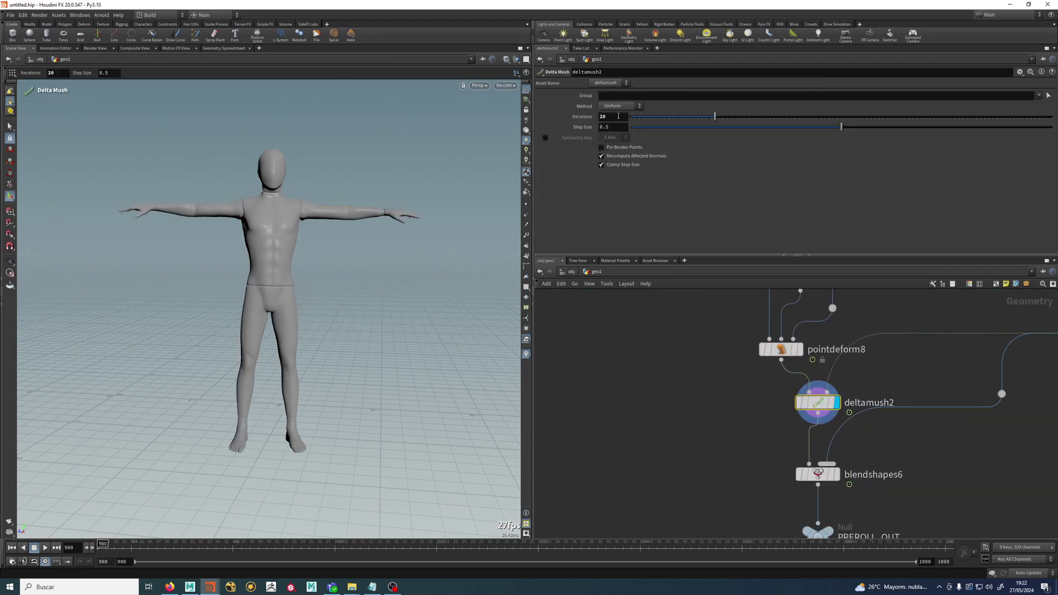
drag(115, 541, 204, 539)
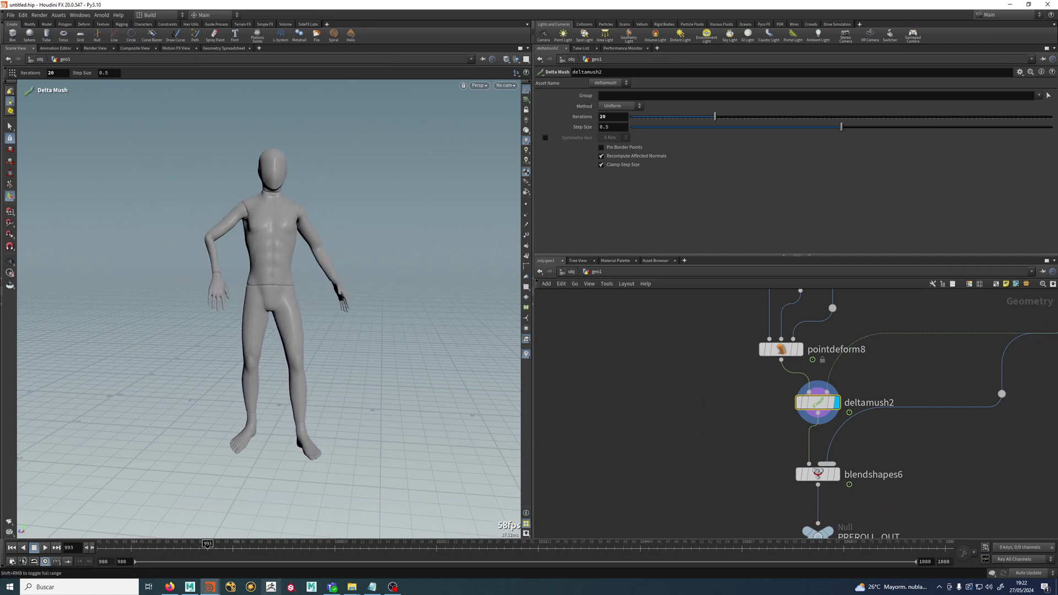
drag(197, 543, 299, 529)
mouse_move(272, 378)
alt+mouse_down()
mouse_move(283, 271)
mouse_move(274, 364)
alt+mouse_up()
Display blendshapes6 and scrub around frame 1001 to check its keyed blend1 value
middle_drag(746, 455, 654, 401)
scroll(695, 443, up, 1)
click(726, 420)
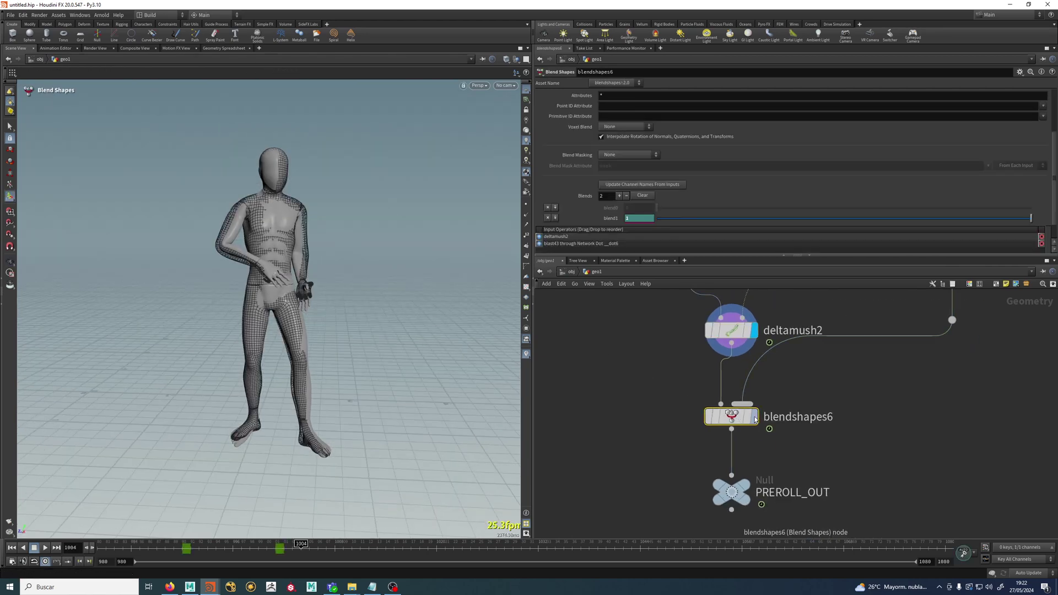
click(755, 418)
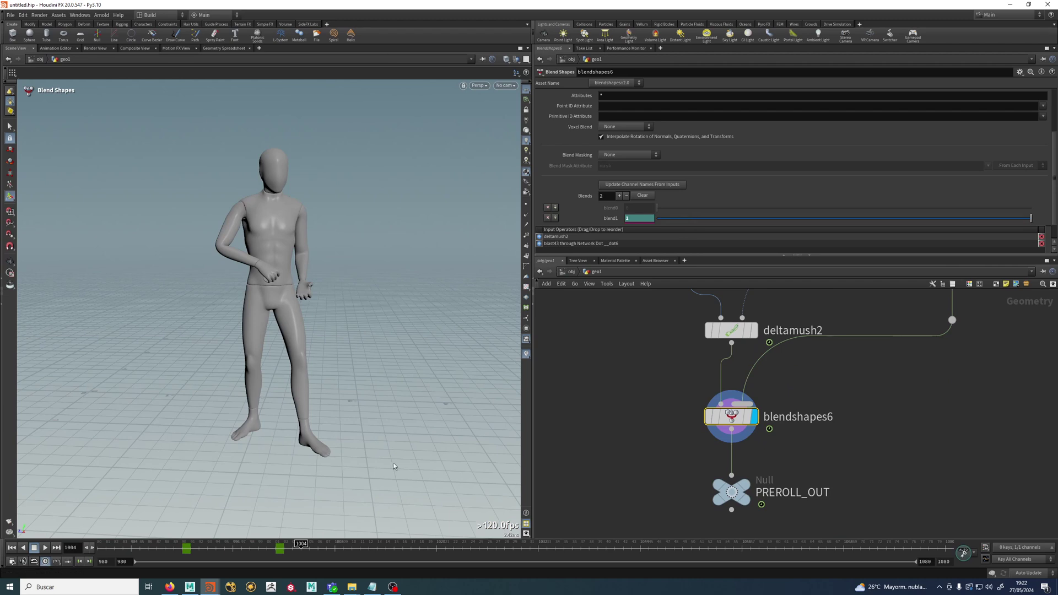
click(276, 543)
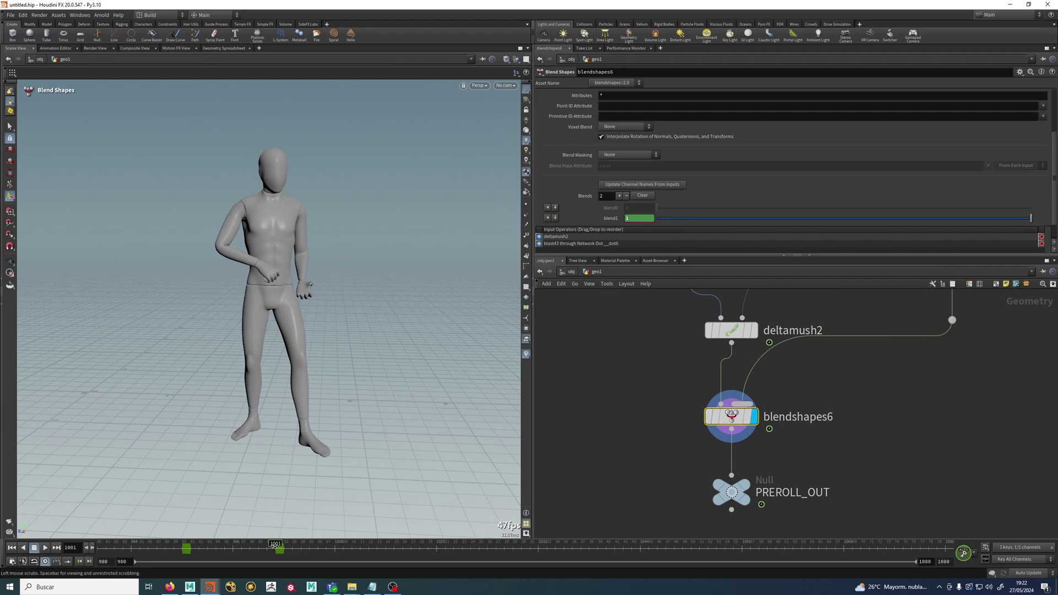
drag(284, 546, 830, 546)
drag(427, 531, 266, 543)
Trace the branches feeding blendshapes6, and scrub between frames 990 and 1001 to examine the blend1 transition
scroll(844, 446, down, 5)
middle_drag(904, 325, 837, 422)
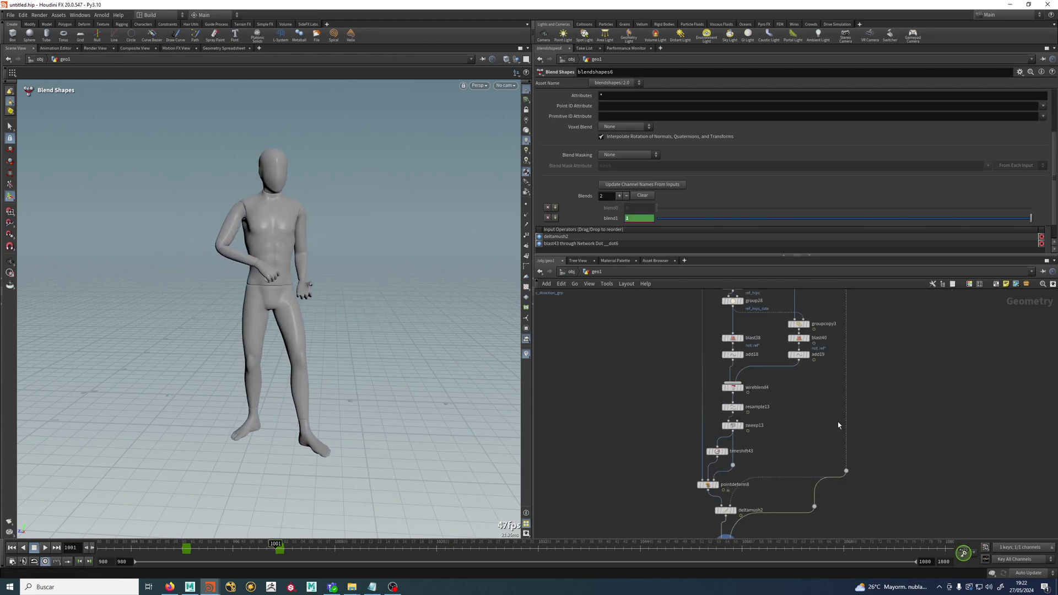
middle_drag(857, 309, 845, 416)
scroll(846, 375, down, 1)
middle_drag(831, 468, 834, 336)
scroll(787, 448, up, 1)
middle_drag(781, 492, 778, 438)
scroll(653, 482, up, 2)
mouse_move(168, 542)
mouse_down()
mouse_move(325, 543)
mouse_move(165, 543)
mouse_move(241, 546)
mouse_move(182, 550)
mouse_up()
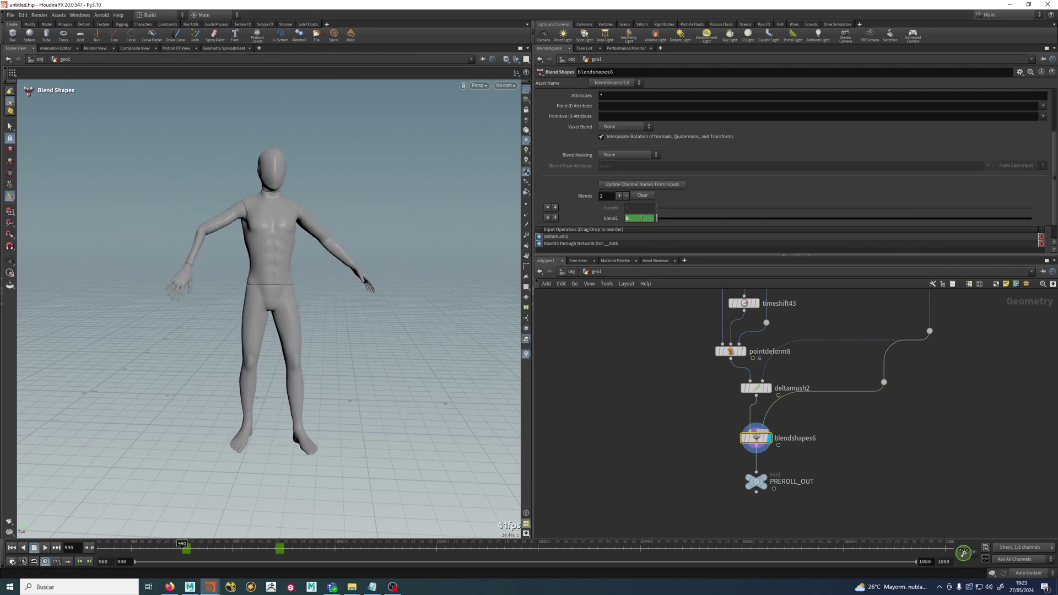
drag(181, 544, 285, 545)
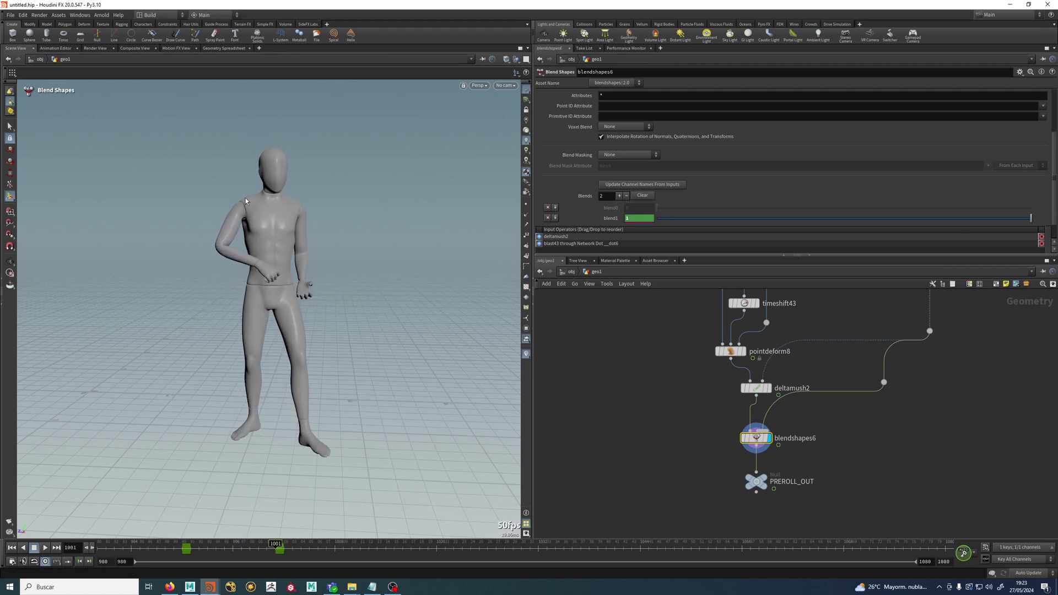
Inspect the blended body up close at frame 1000, and return to the first frame
scroll(246, 197, up, 5)
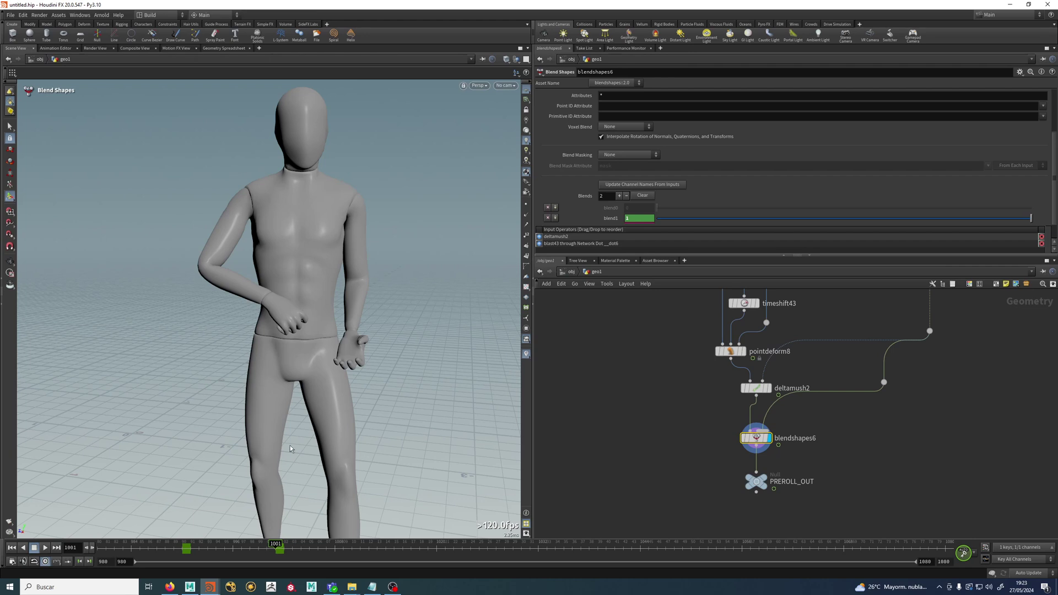
mouse_move(274, 544)
mouse_down()
mouse_move(243, 546)
mouse_move(267, 545)
mouse_up()
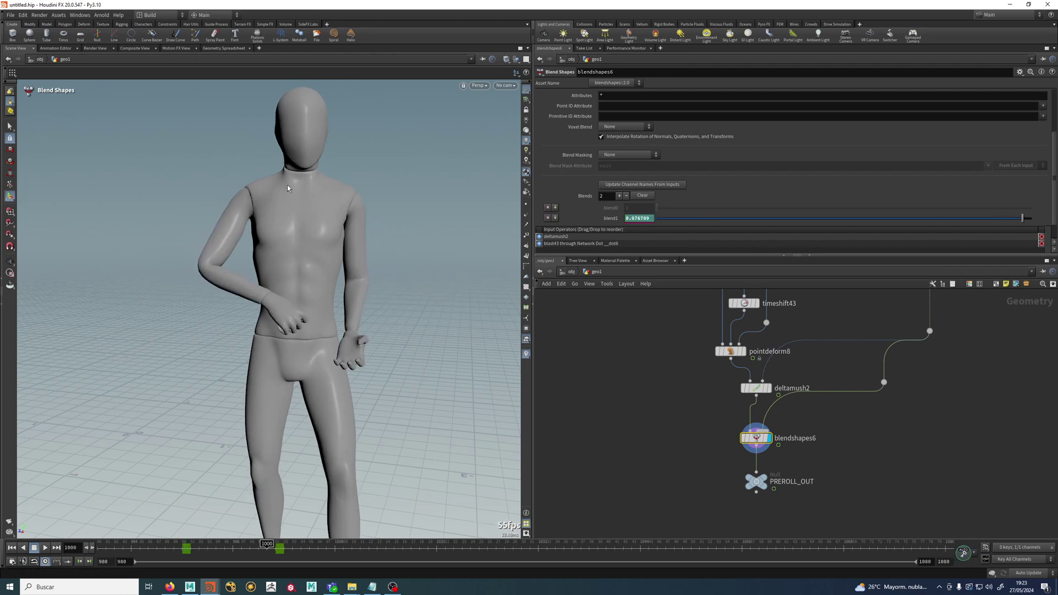
alt+drag(287, 189, 282, 180)
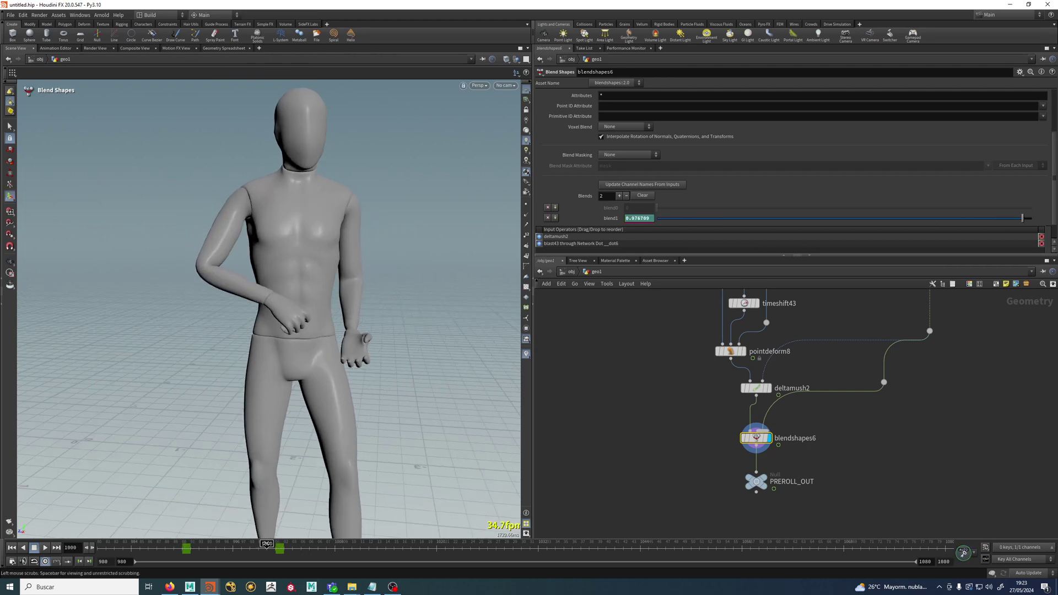
drag(267, 545, 103, 544)
scroll(618, 411, down, 3)
middle_drag(619, 411, 614, 385)
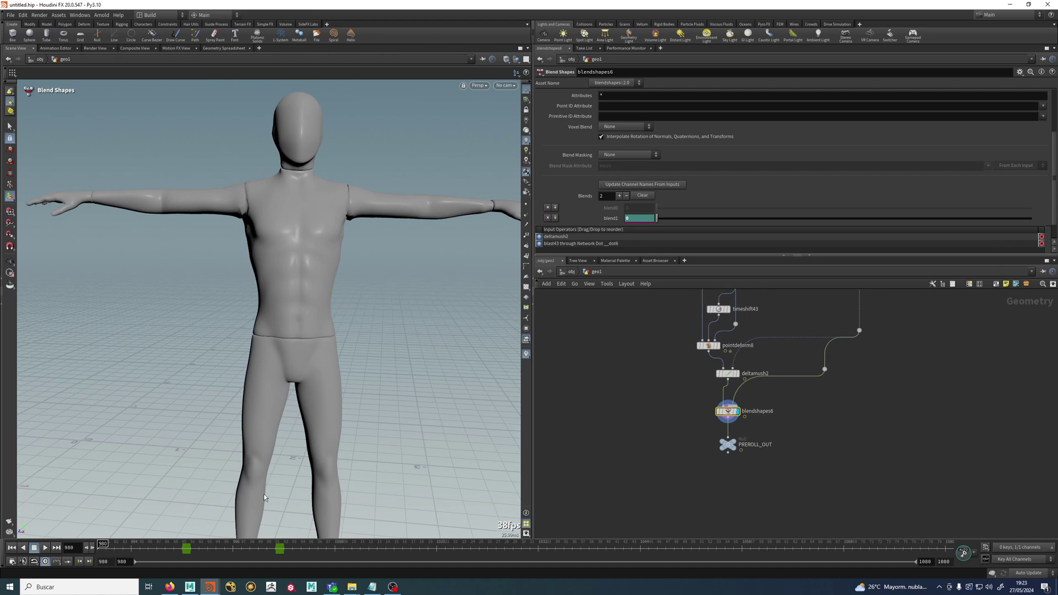
Play blendshapes6's preroll twice from the first frame, stopping playback after each run
click(47, 548)
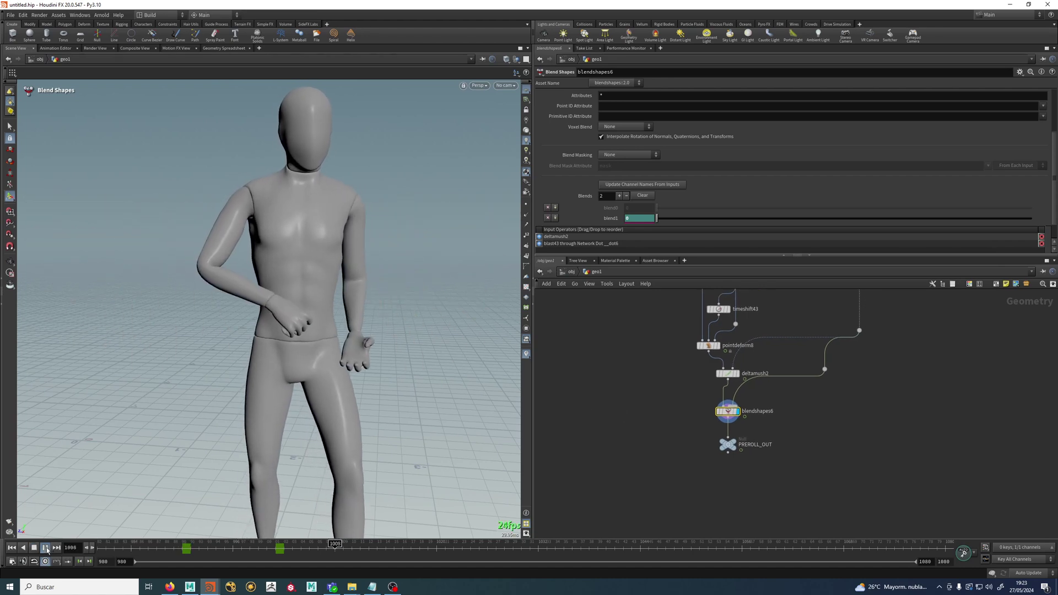
click(46, 548)
drag(258, 547, 24, 534)
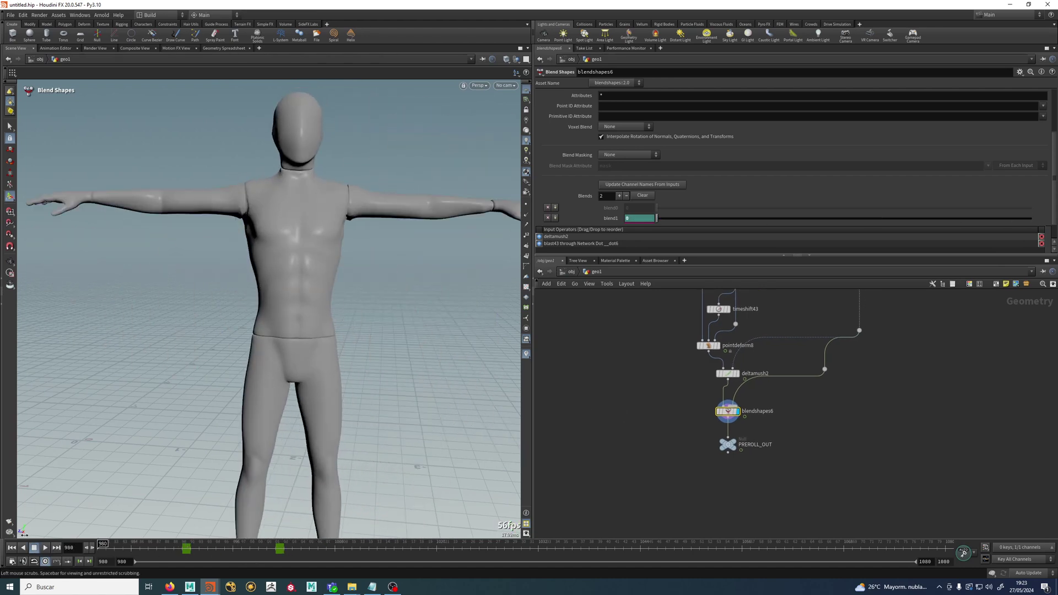
click(46, 547)
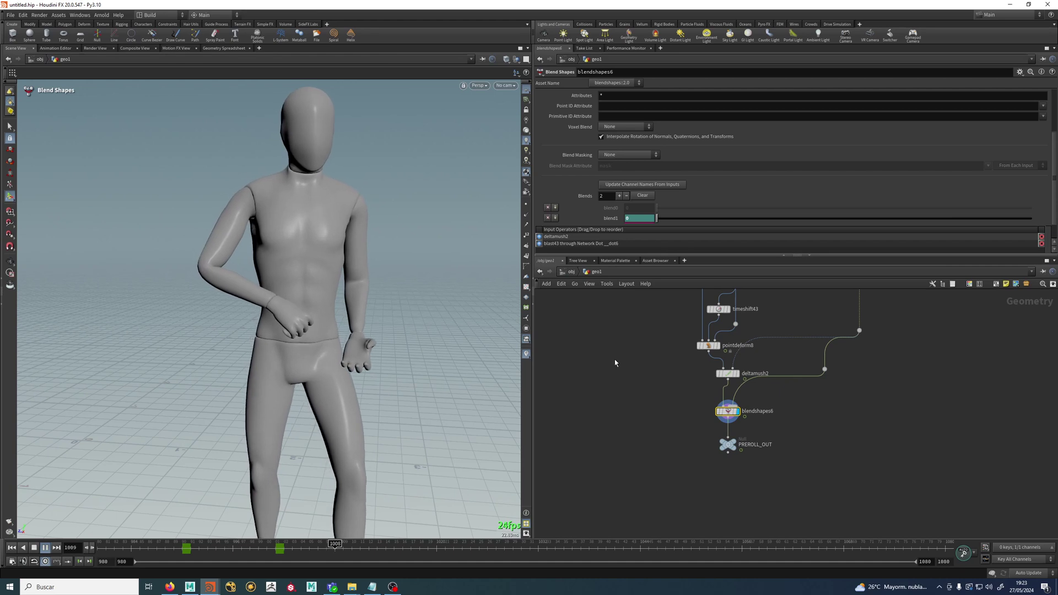
click(32, 548)
Review the pose match network as a whole beside the cloth preroll section, and return to the first frame
scroll(643, 406, down, 4)
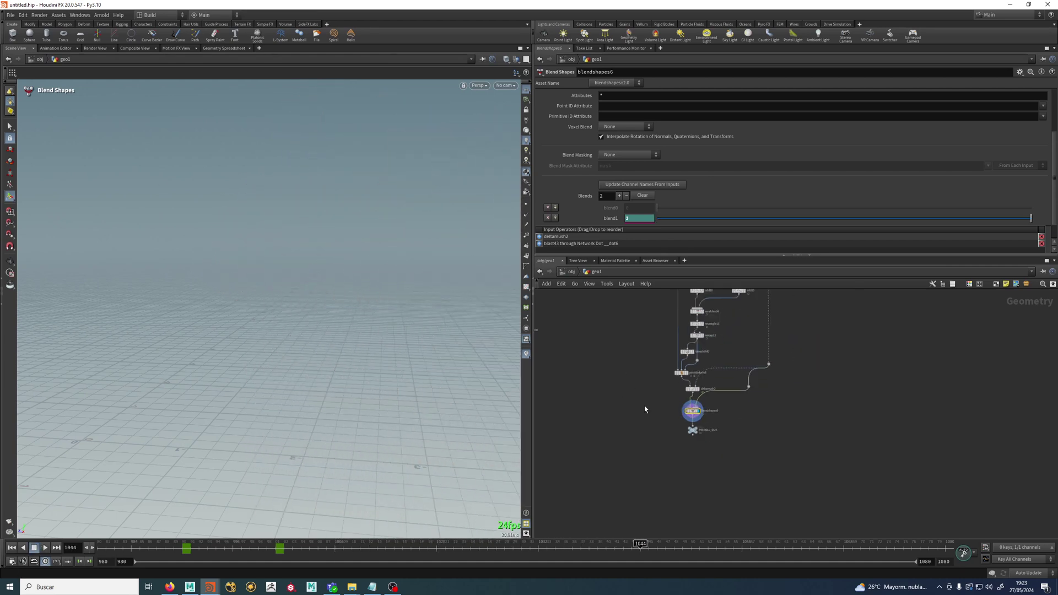
middle_drag(732, 309, 722, 386)
scroll(762, 331, down, 1)
scroll(699, 364, up, 3)
middle_drag(763, 330, 800, 290)
scroll(796, 460, down, 2)
middle_drag(785, 388, 772, 322)
scroll(793, 438, down, 2)
middle_drag(839, 422, 823, 429)
drag(141, 547, 2, 502)
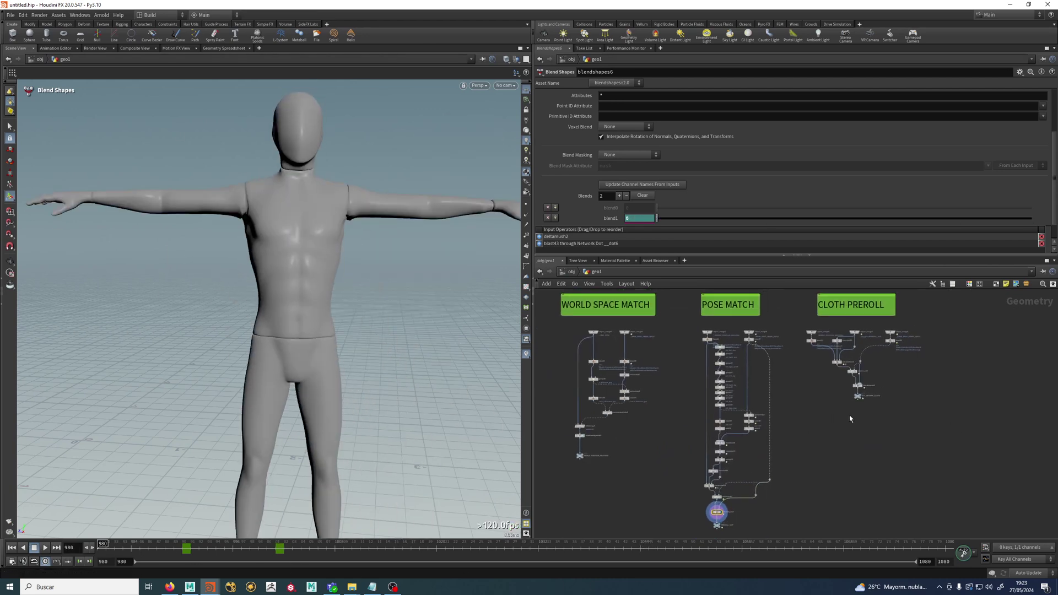
Display object_merge5 and then blast32 in the CLOTH PREROLL section to inspect the isolated coat
scroll(826, 310, up, 5)
middle_drag(826, 311, 731, 381)
scroll(726, 426, up, 3)
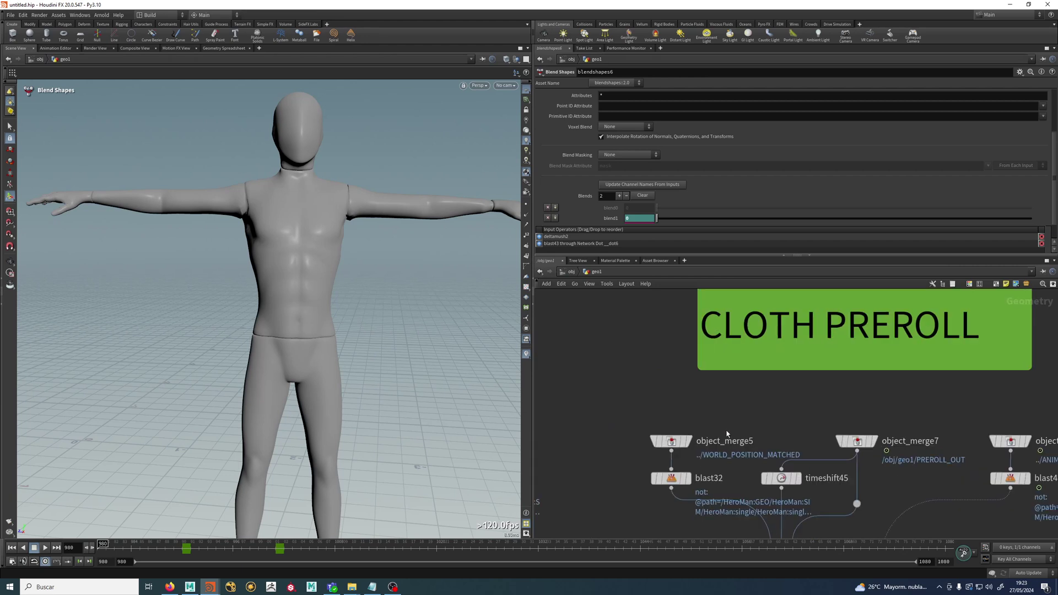
scroll(726, 425, up, 1)
middle_drag(726, 425, 743, 355)
click(699, 375)
click(697, 419)
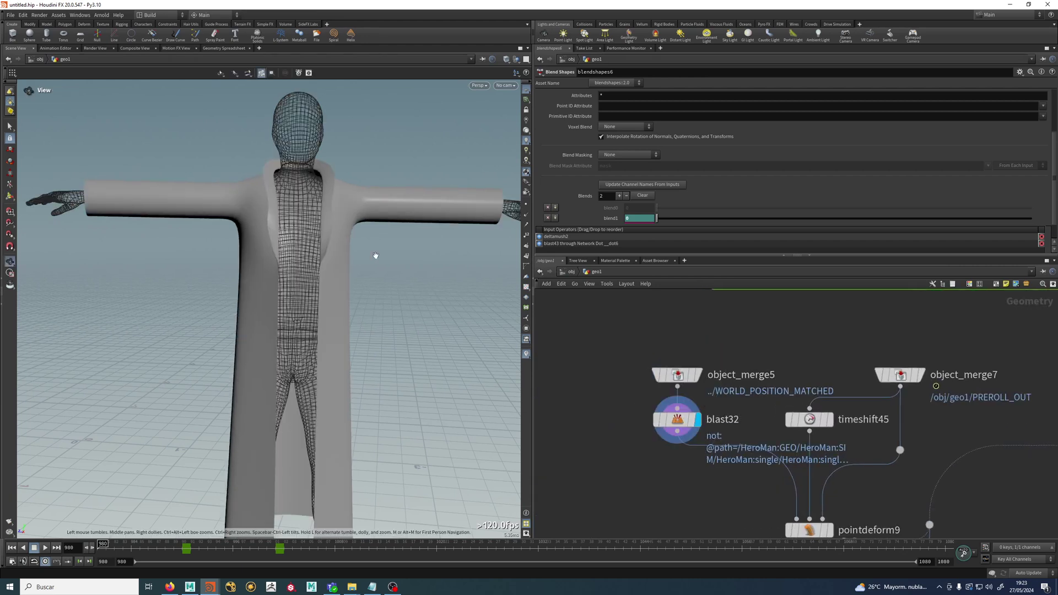
alt+middle_drag(334, 287, 308, 253)
middle_drag(730, 488, 647, 454)
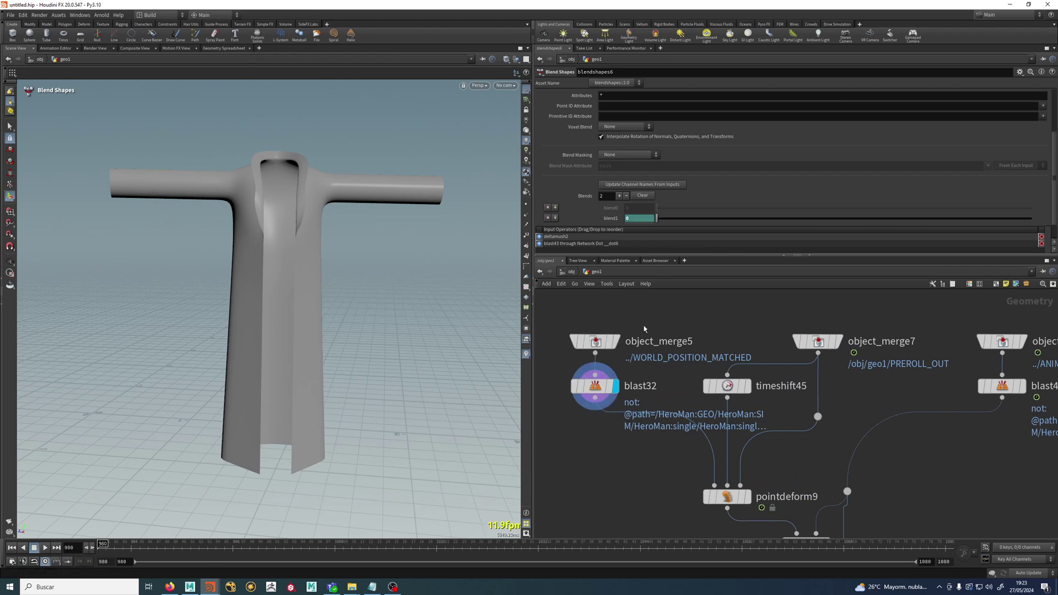
Display object_merge7, which brings in PREROLL_OUT, and scrub its body animation back to the first frame
click(838, 342)
click(818, 342)
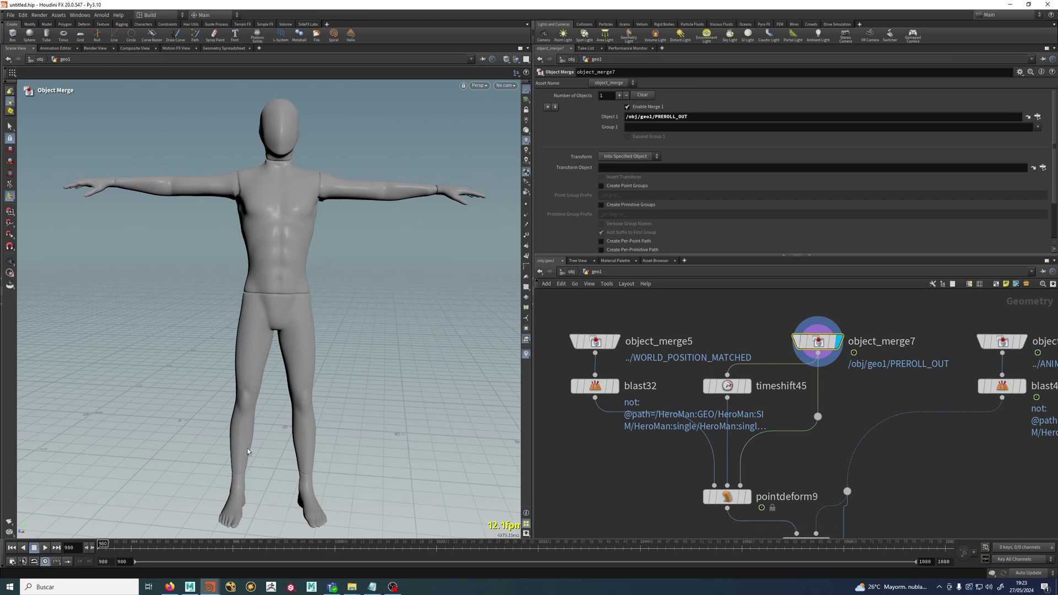
drag(202, 543, 2, 517)
Display pointdeform9 and scrub to frame 1004 to see the coat follow the preroll body
middle_drag(669, 472, 667, 377)
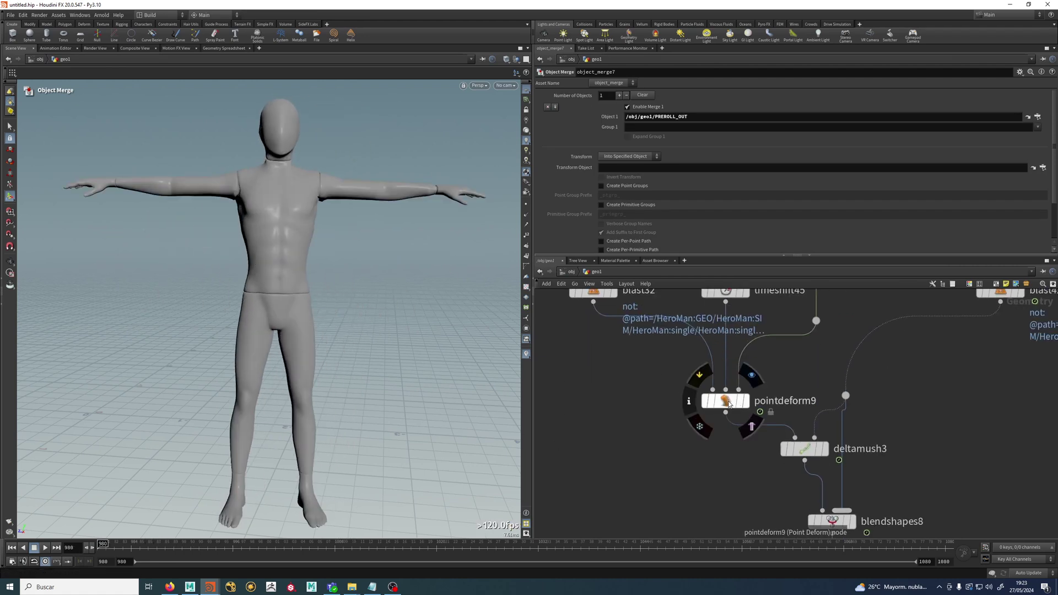
click(729, 404)
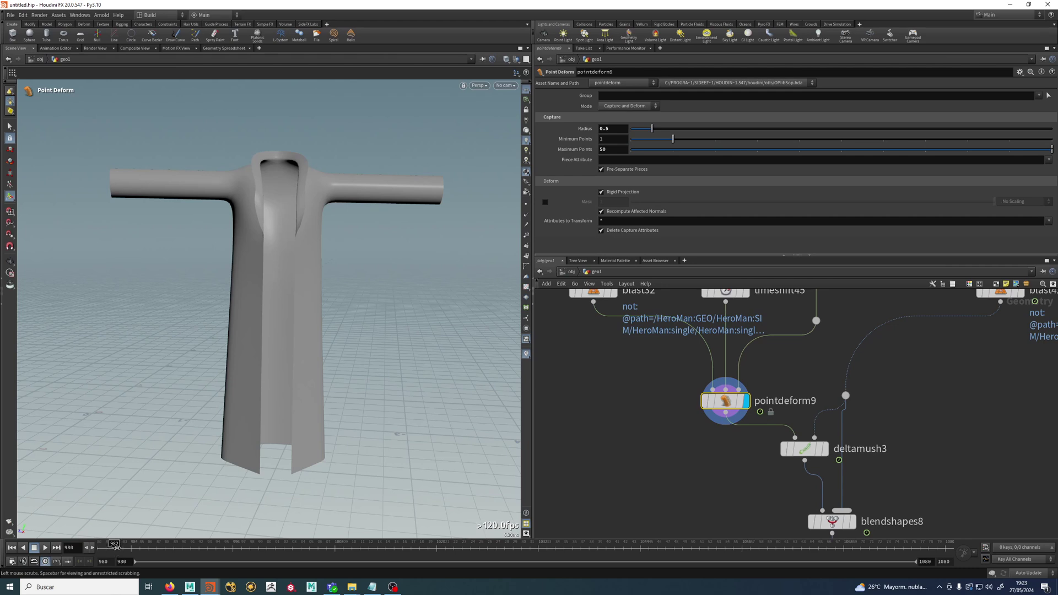
drag(114, 545, 293, 540)
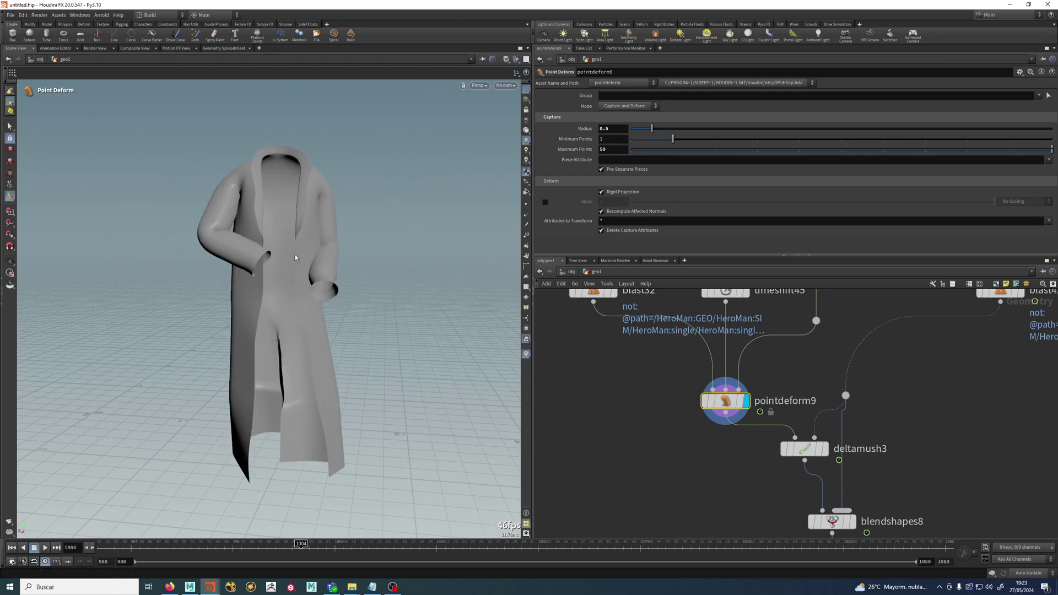
Display deltamush3 and scrub through the preroll to frame 1000 to check the smoothed coat
middle_drag(891, 452, 826, 479)
click(744, 478)
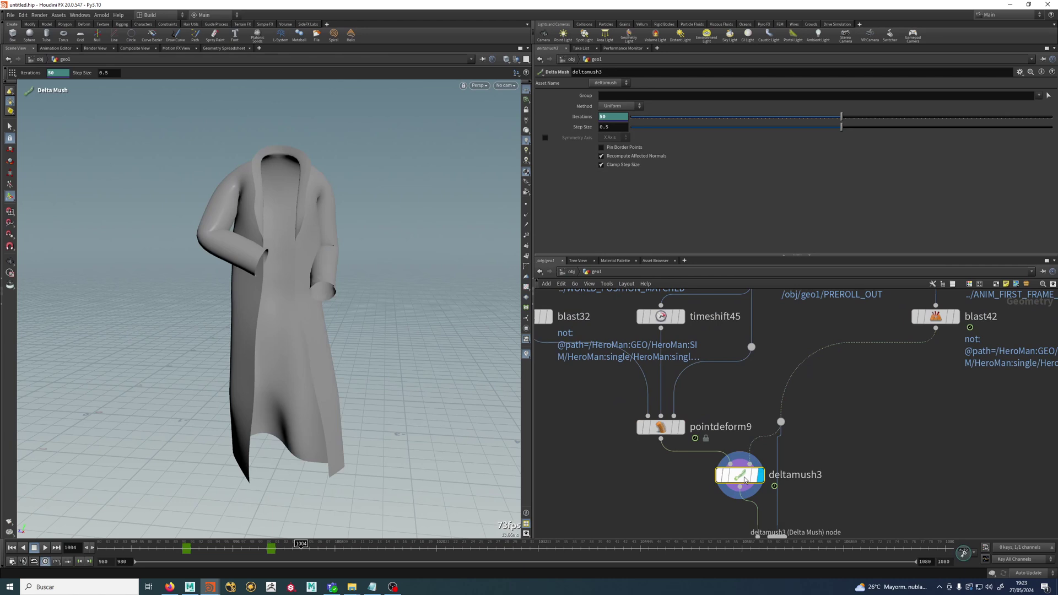
drag(107, 547, 260, 551)
Display blendshapes8, review its cloth preroll inputs, and scrub to frame 998 to check the coat's blend
middle_drag(840, 496, 805, 396)
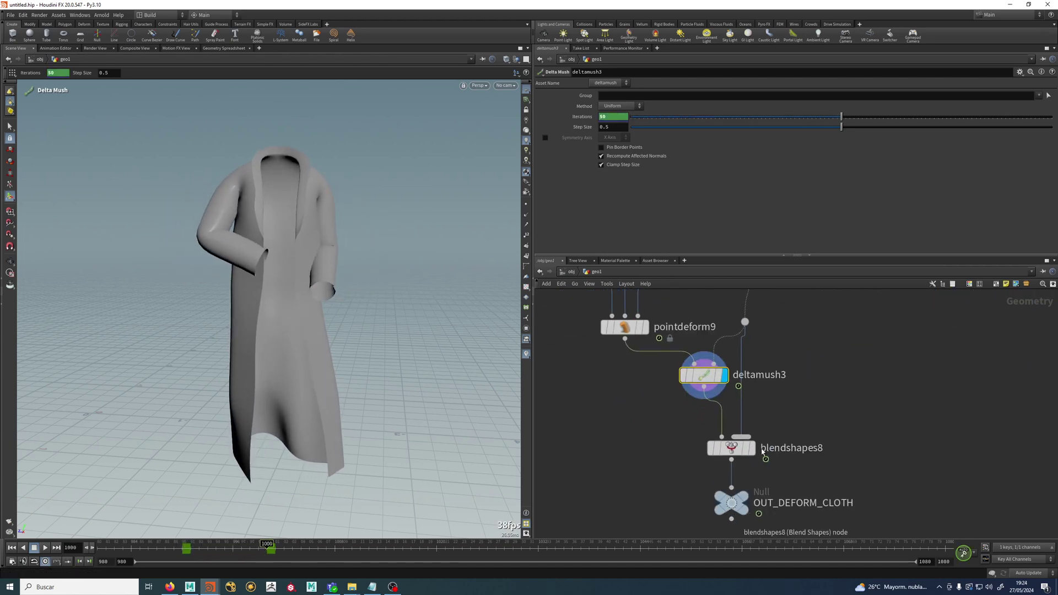
click(752, 448)
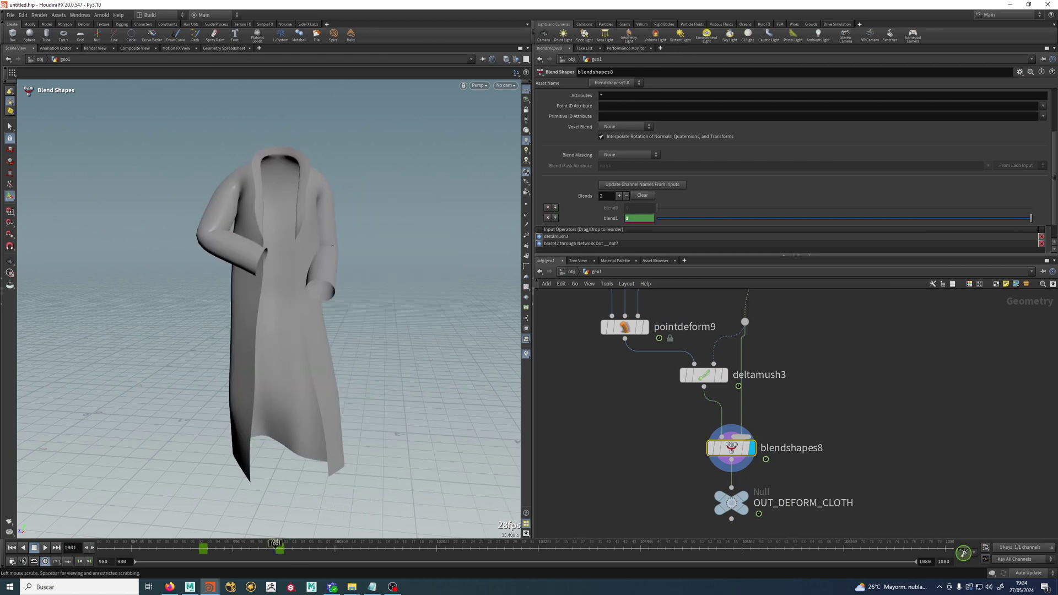
scroll(886, 382, down, 3)
middle_drag(879, 351, 827, 425)
scroll(830, 408, up, 2)
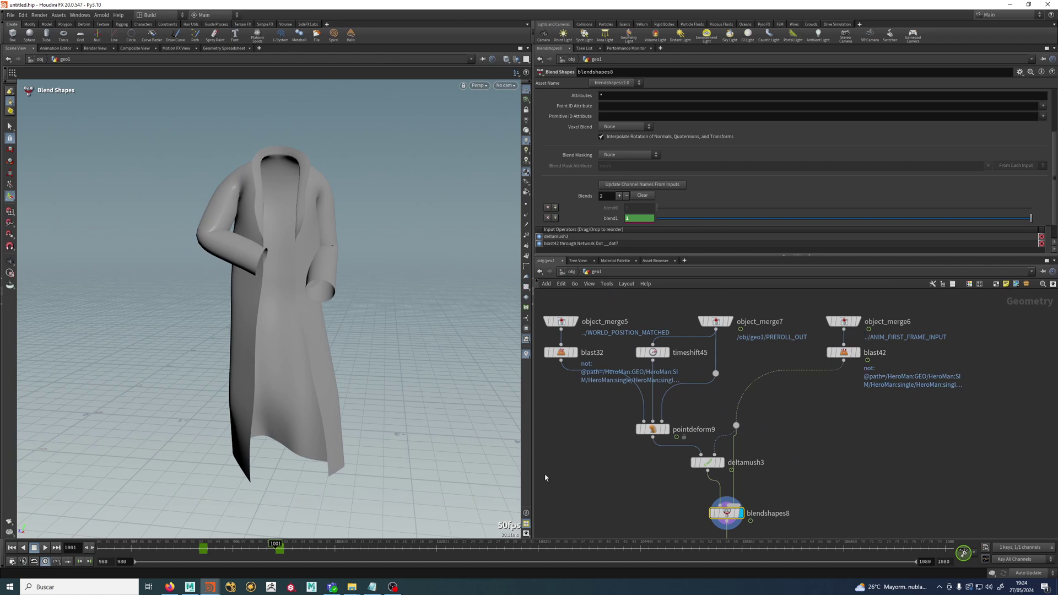
middle_drag(780, 473, 785, 441)
mouse_move(254, 548)
mouse_down()
mouse_move(127, 551)
mouse_move(278, 553)
mouse_move(135, 553)
mouse_move(251, 551)
mouse_up()
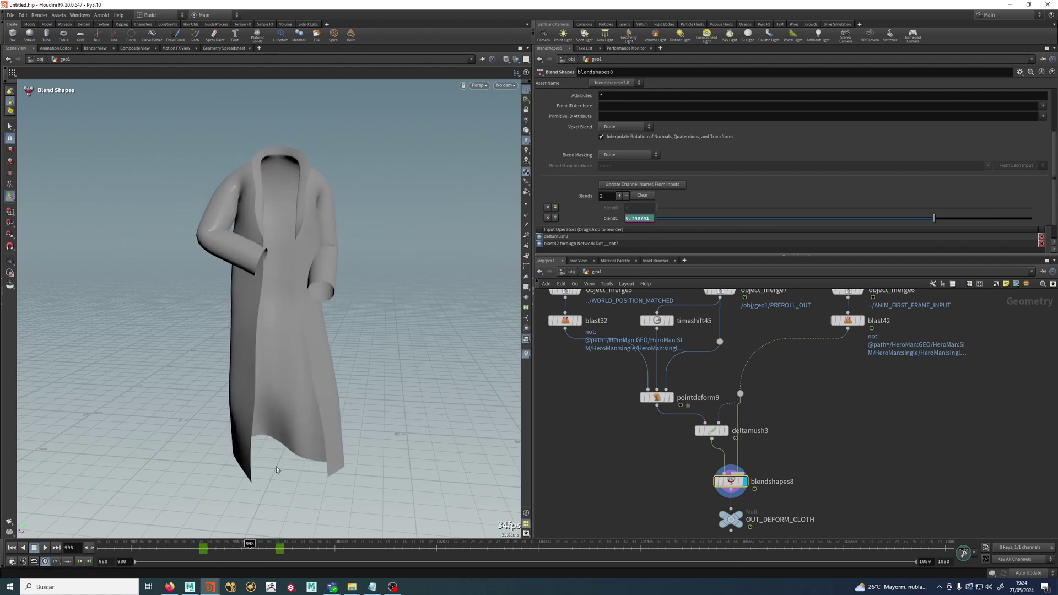
Review the coat from farther away and the complete network from world space match through cloth preroll
alt+right_drag(295, 359, 218, 312)
alt+middle_drag(217, 312, 283, 338)
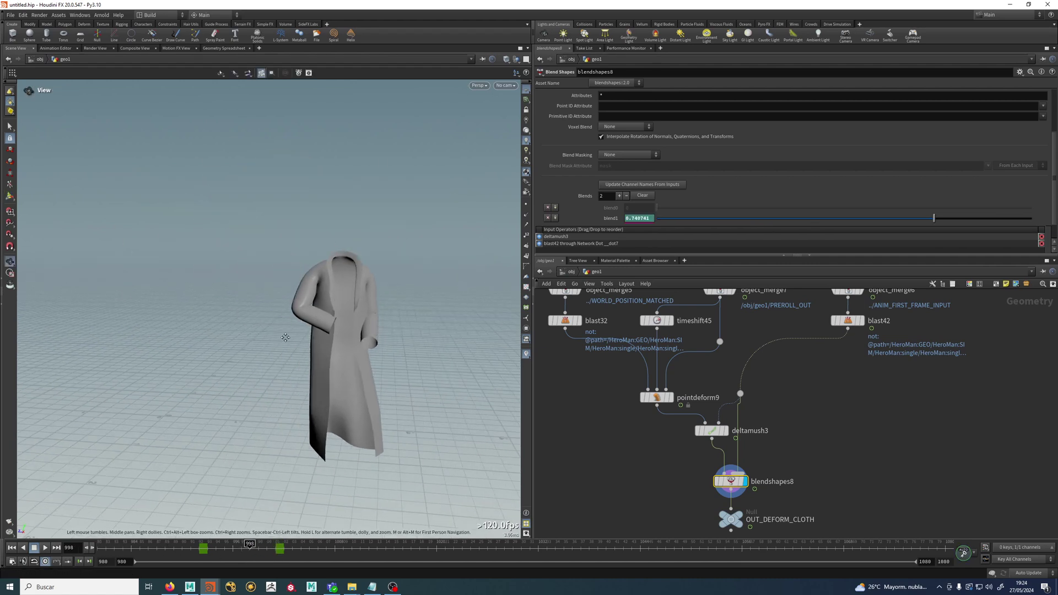
scroll(871, 444, down, 8)
middle_drag(838, 491, 879, 451)
scroll(899, 462, down, 2)
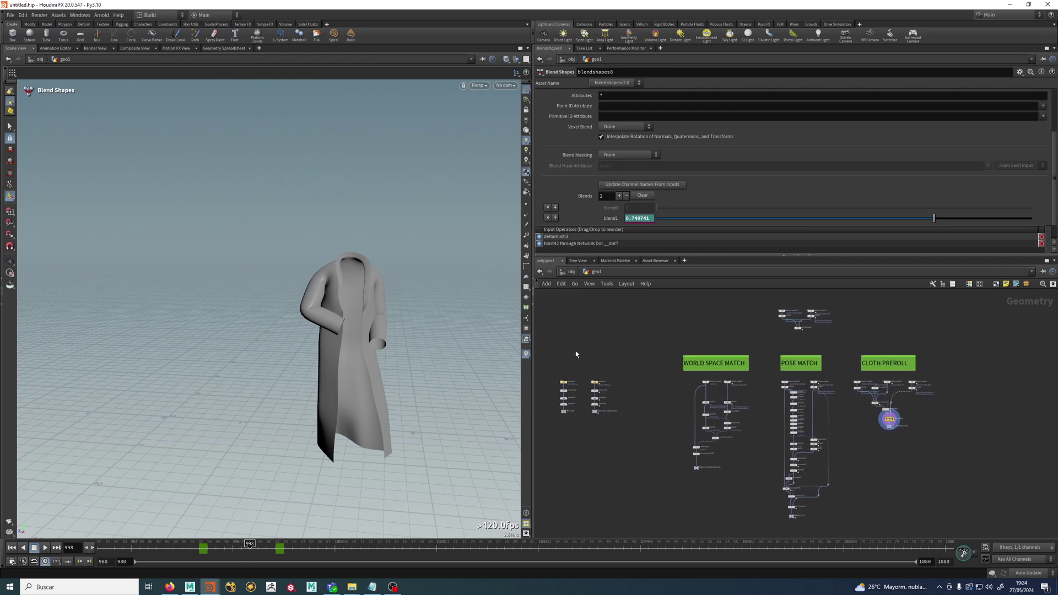